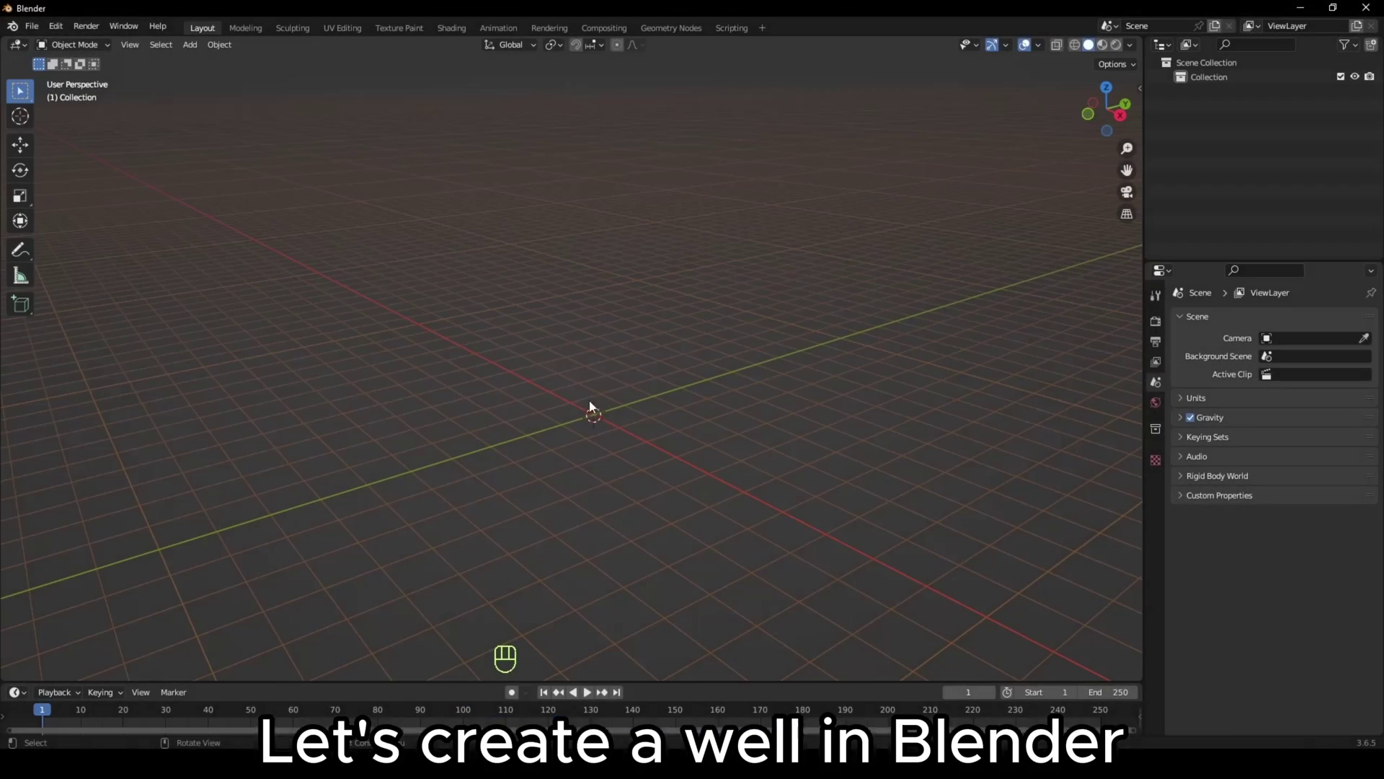
# - Search the add-ons for 'extra' and enable Add Mesh: Extra Objects in Preferences
pyautogui.click(55, 26)
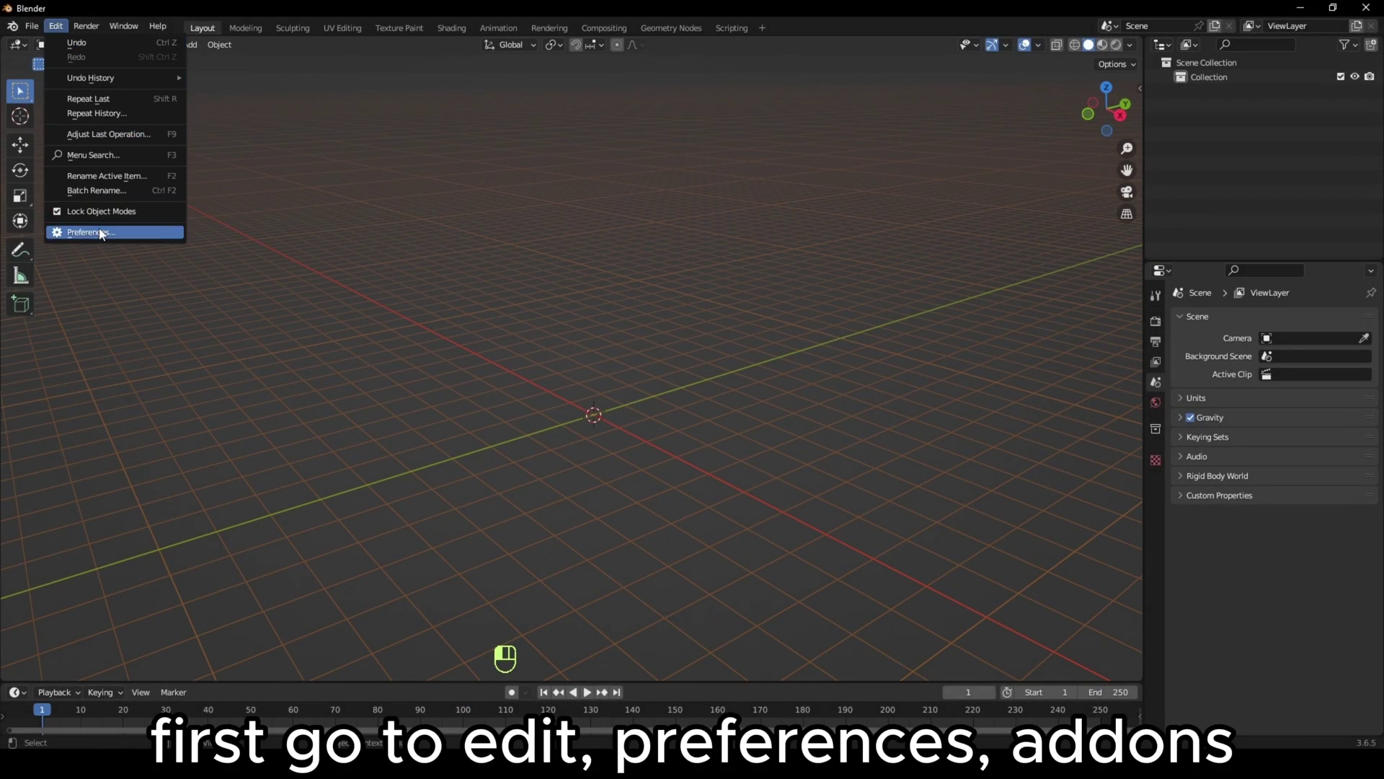
pyautogui.click(101, 233)
pyautogui.click(70, 176)
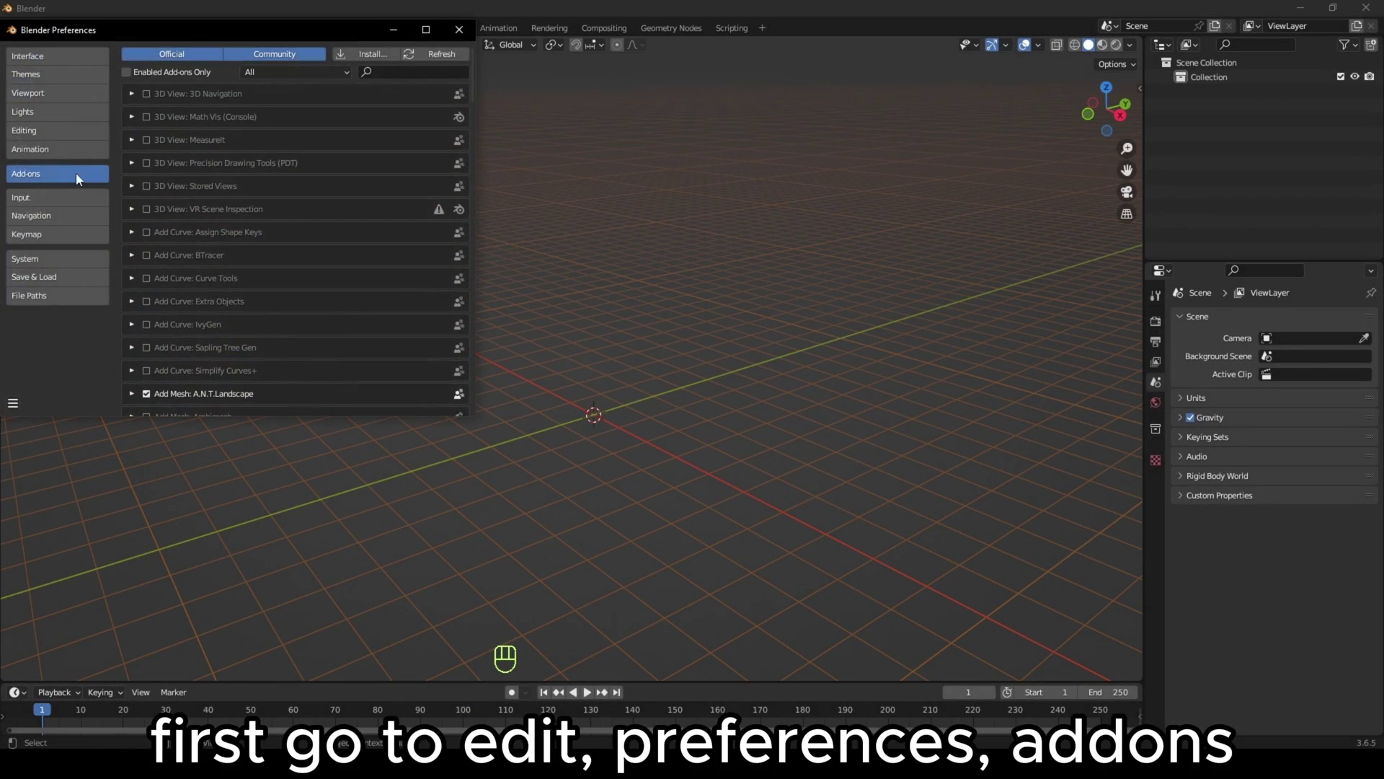
pyautogui.click(394, 72)
pyautogui.write('extra')
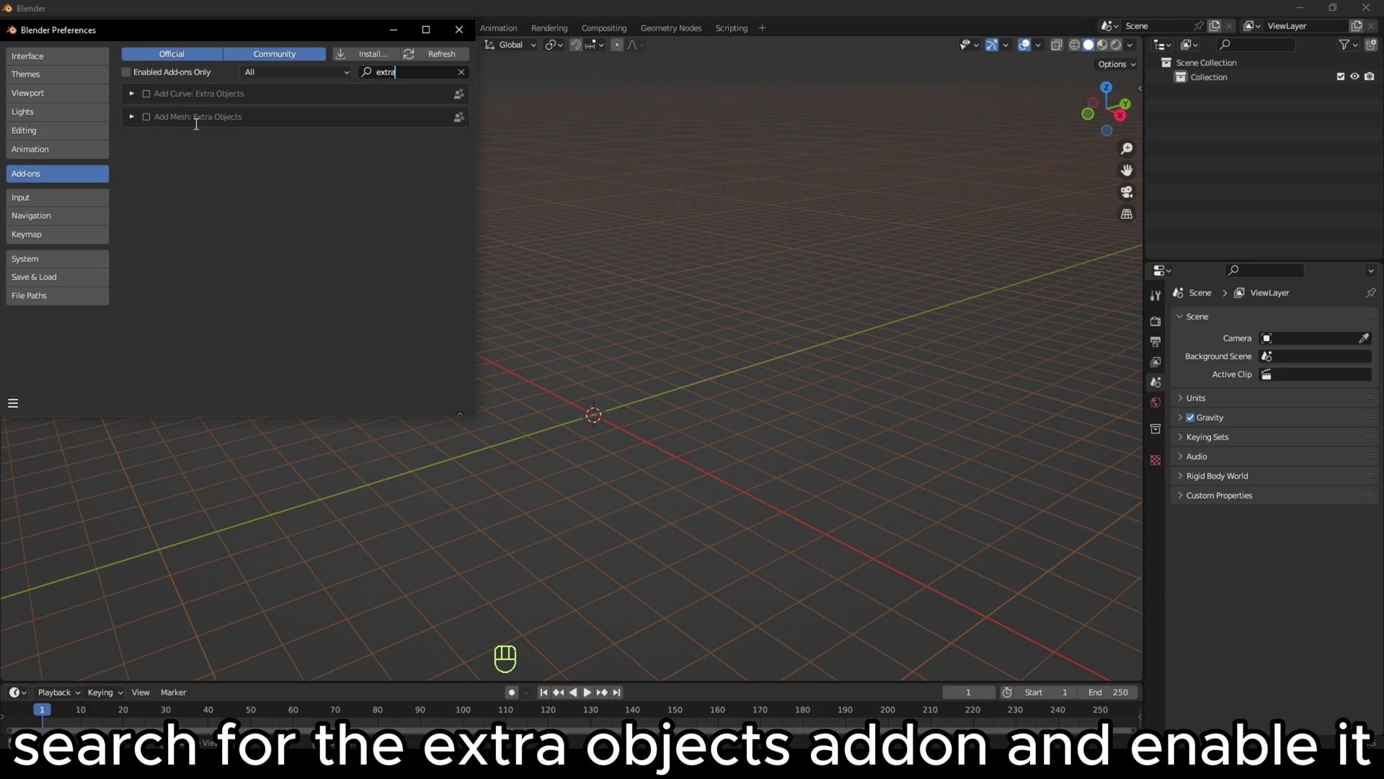
pyautogui.click(455, 32)
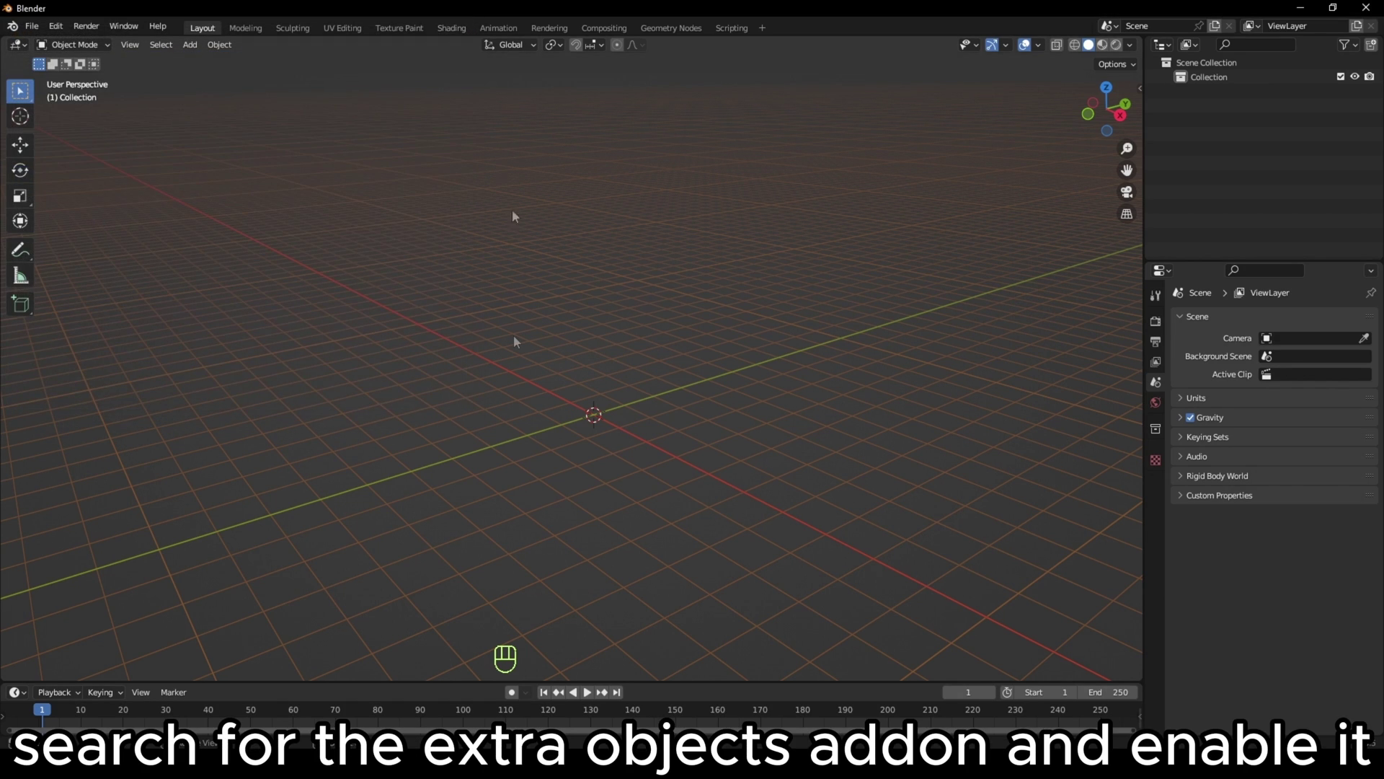
# - Add a Wall Factory masonry wall from the Extras mesh menu and expand its settings
pyautogui.hotkey('shift', 'a')
pyautogui.moveTo(523, 327)
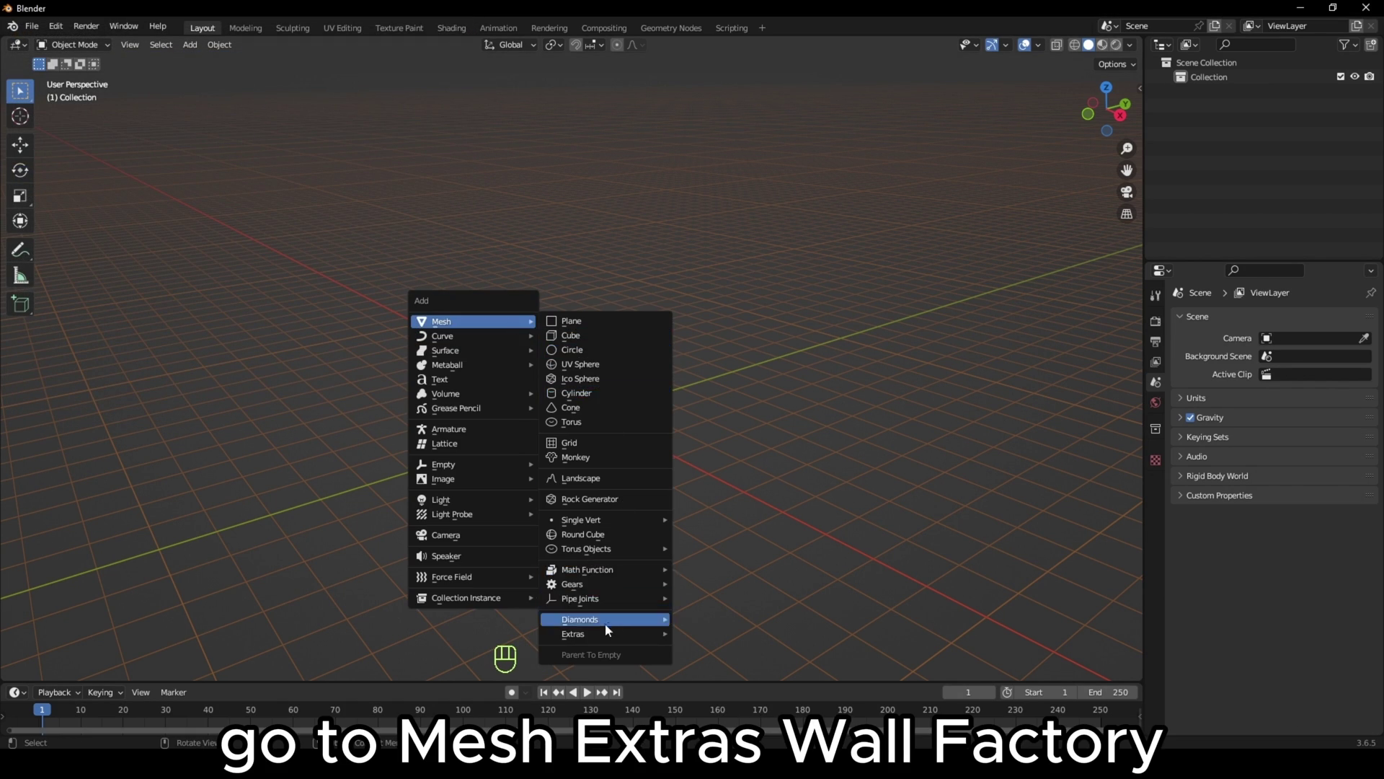
pyautogui.moveTo(606, 634)
pyautogui.click(738, 557)
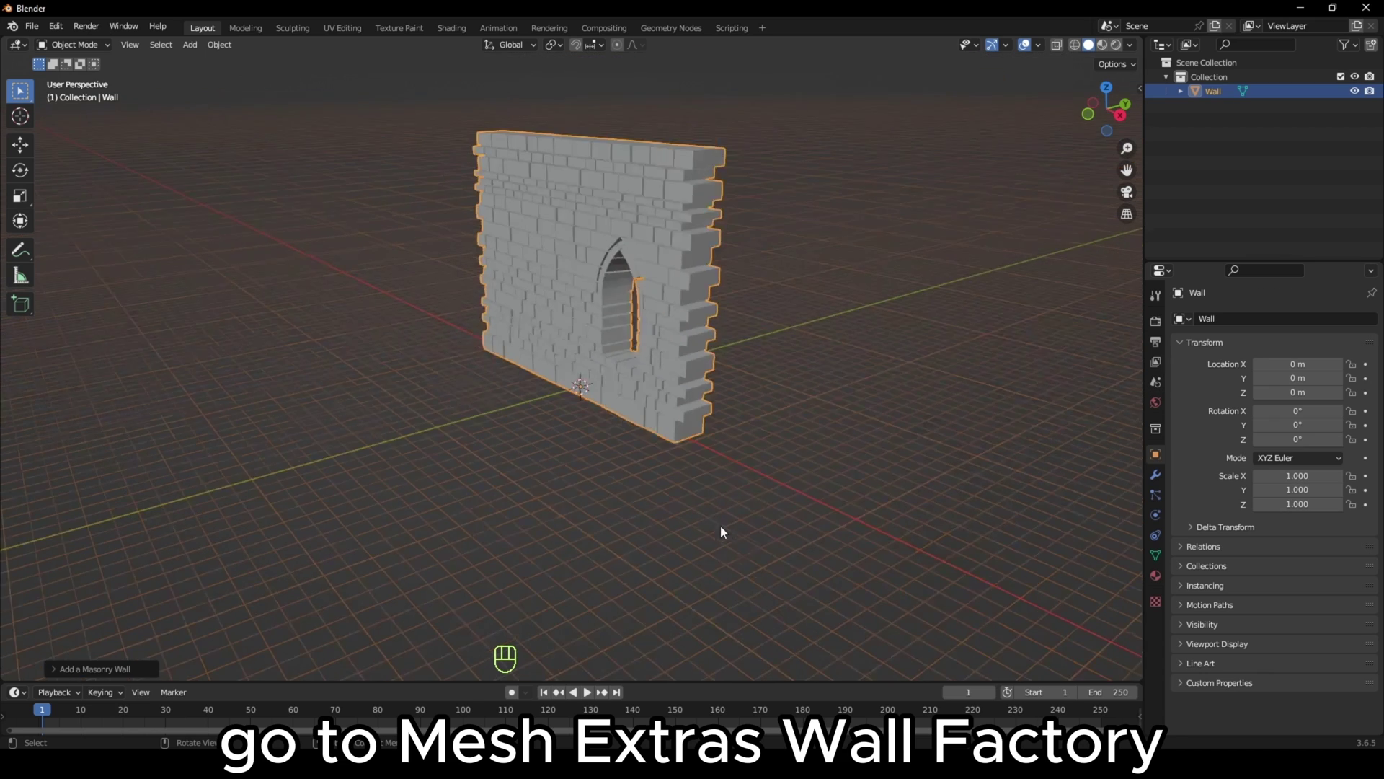
pyautogui.scroll(-5, 721, 533)
pyautogui.moveTo(710, 513); pyautogui.dragTo(735, 469, button='middle')
pyautogui.scroll(2, 734, 468)
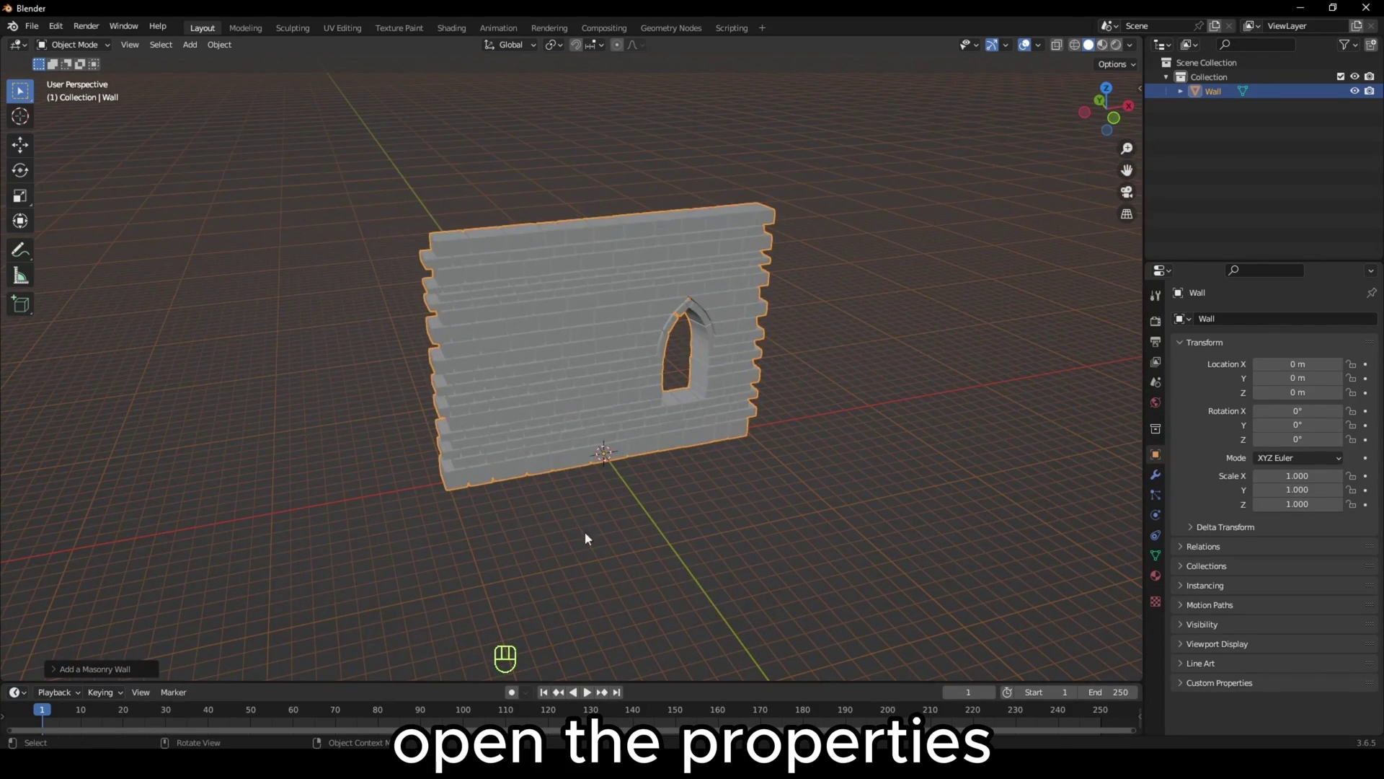
pyautogui.click(109, 668)
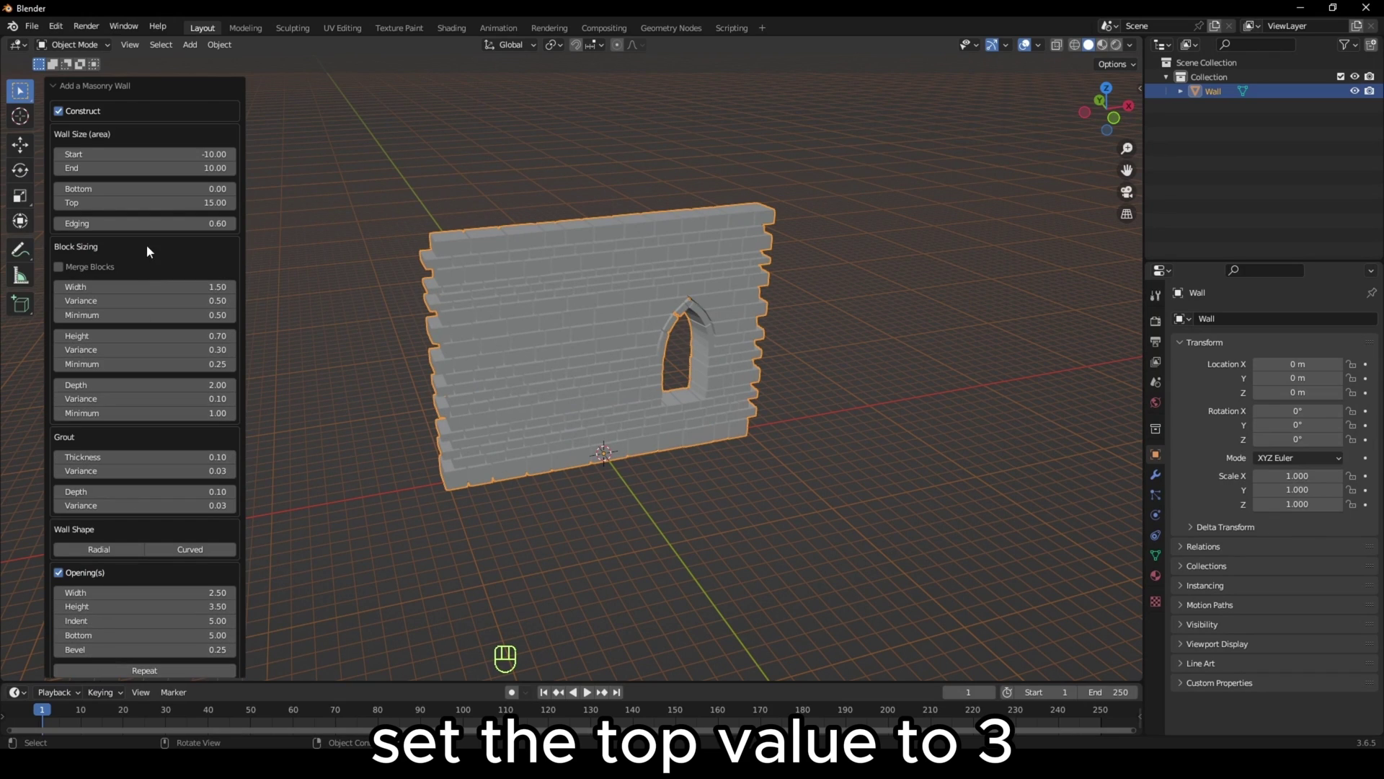
# - Set the wall to top 3, depth 1, grout 0.05 with no opening, viewed from front
pyautogui.click(147, 204)
pyautogui.write('3')
pyautogui.press('Return')
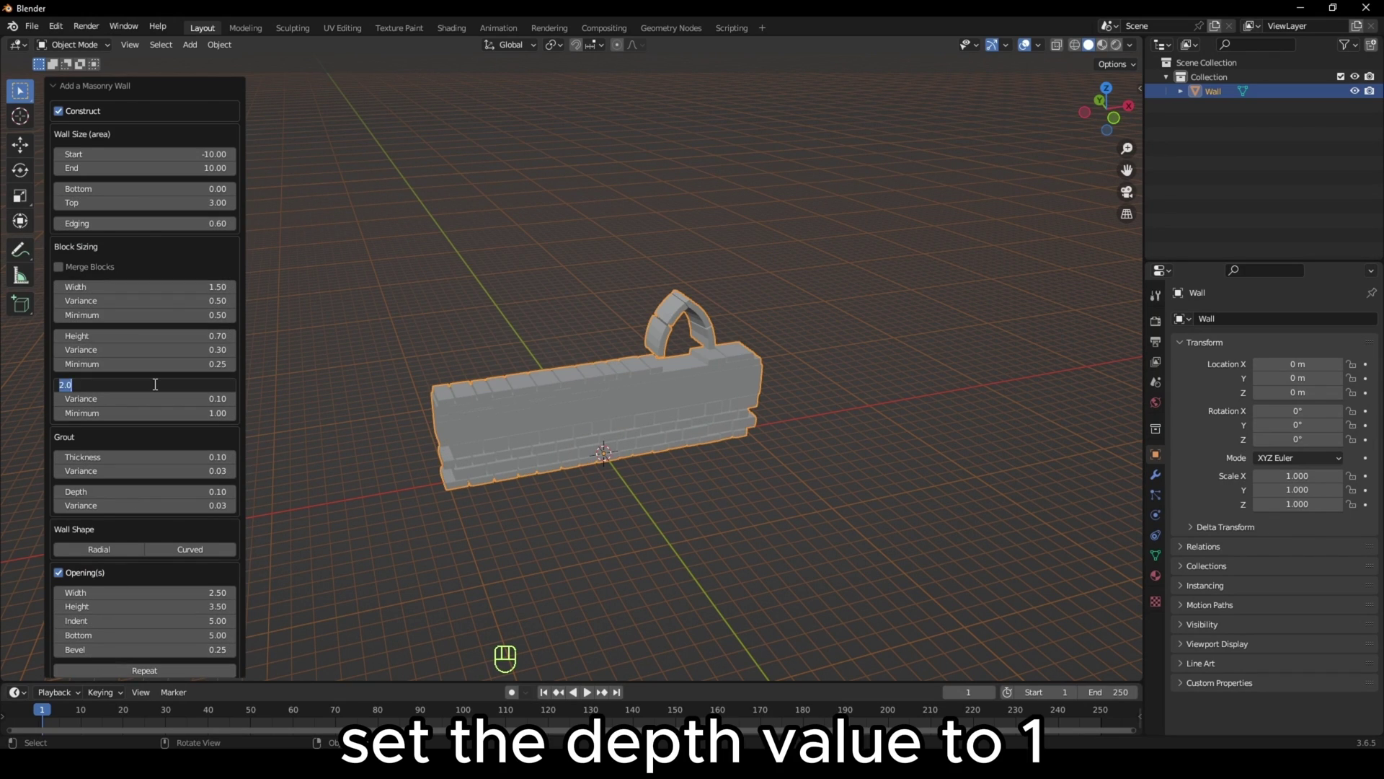
pyautogui.write('1')
pyautogui.press('Return')
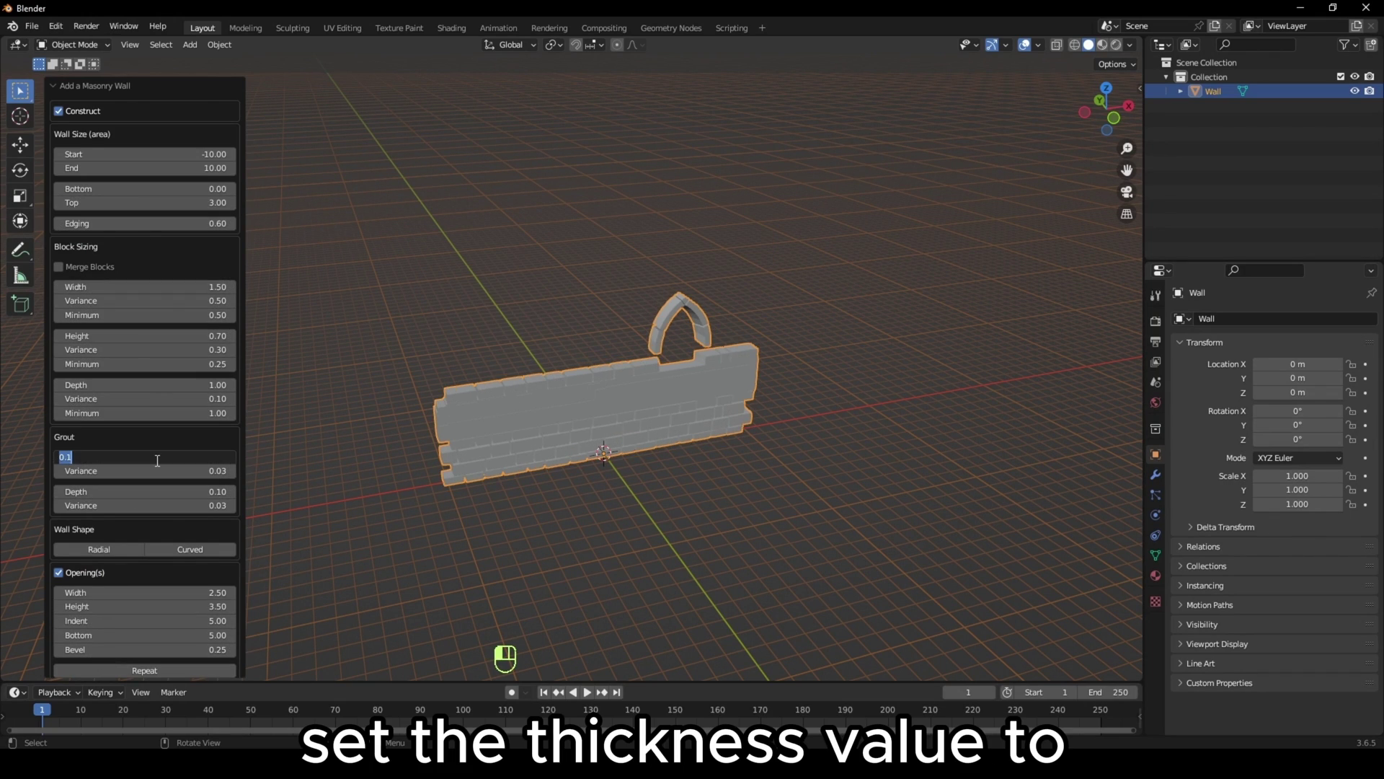
pyautogui.click(157, 460)
pyautogui.write('0.05')
pyautogui.press('Return')
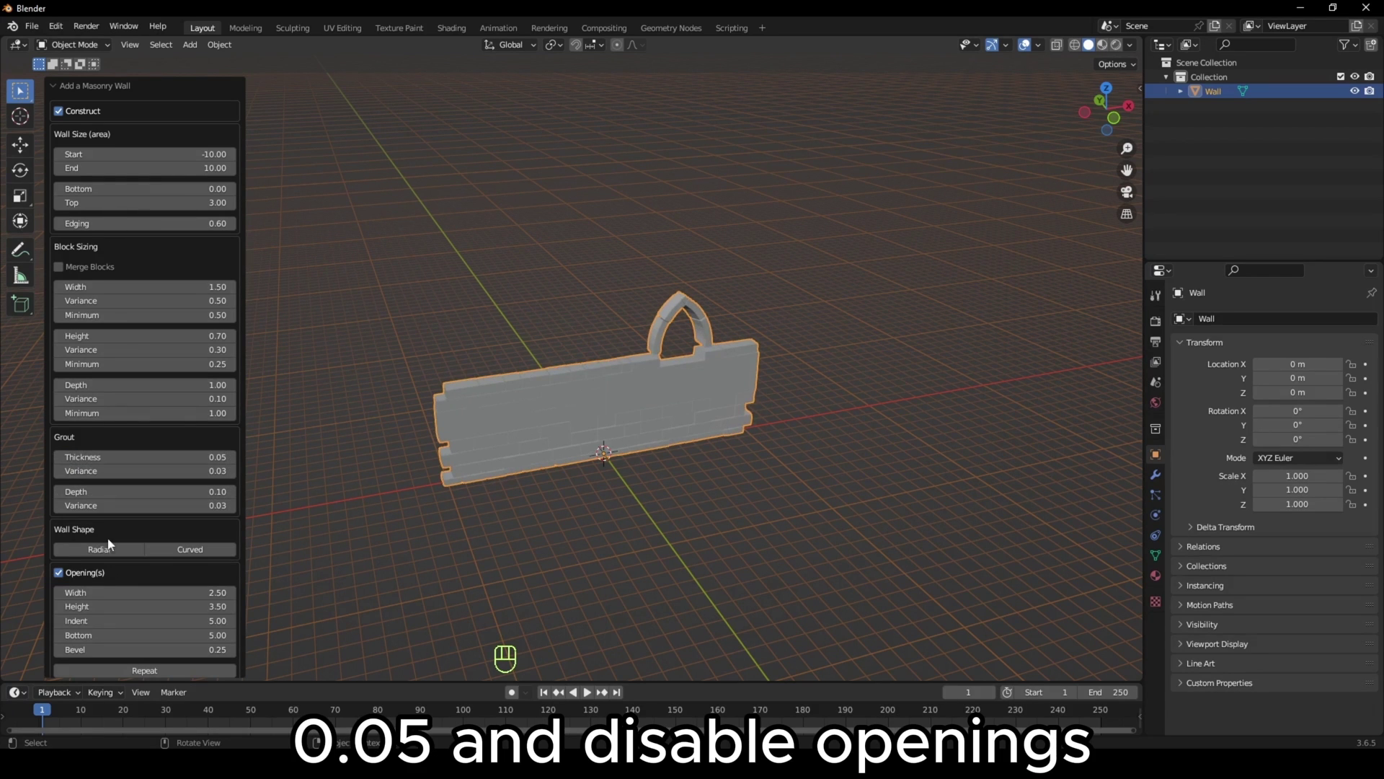
pyautogui.click(60, 572)
pyautogui.press('KP_1')
pyautogui.click(653, 270)
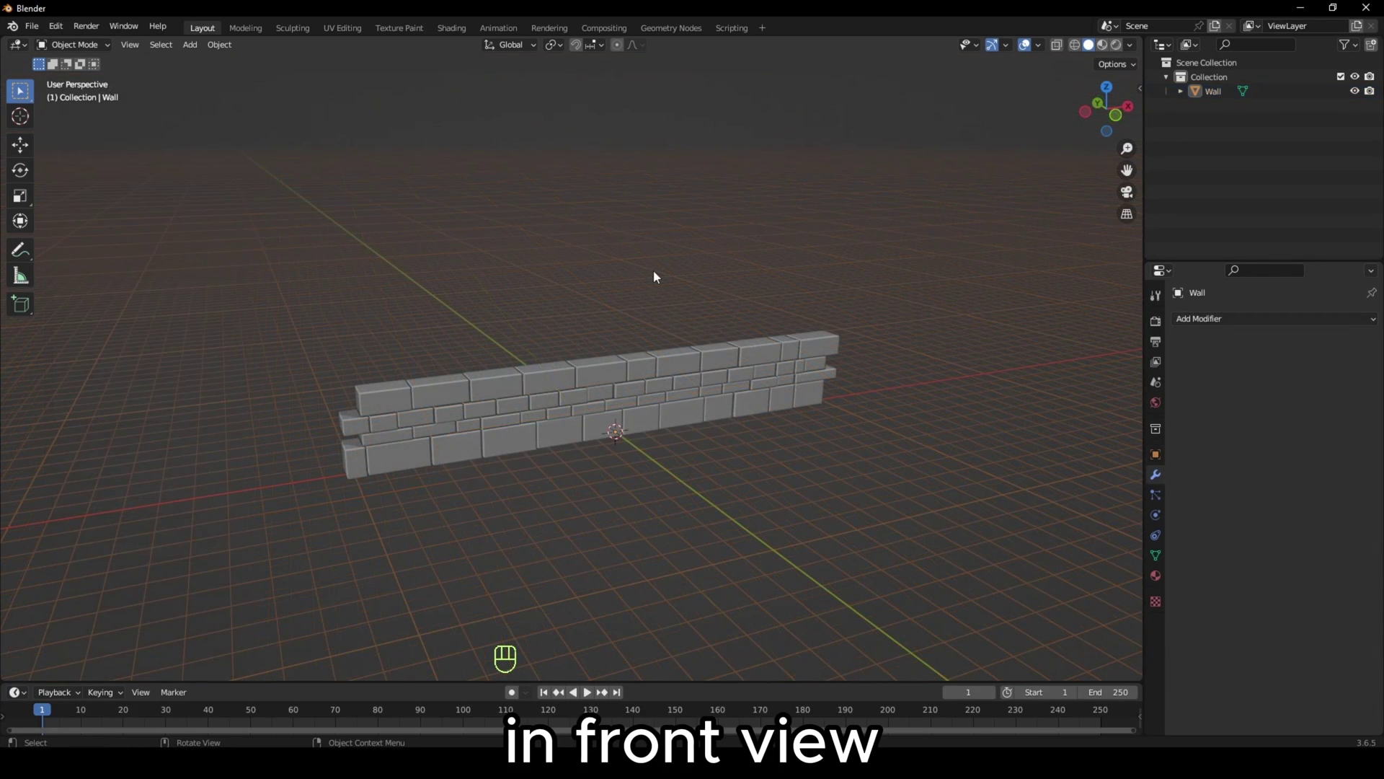
# - Shrink all wall bricks along their normals with Alt+S in Edit Mode
pyautogui.click(625, 356)
pyautogui.press('Tab')
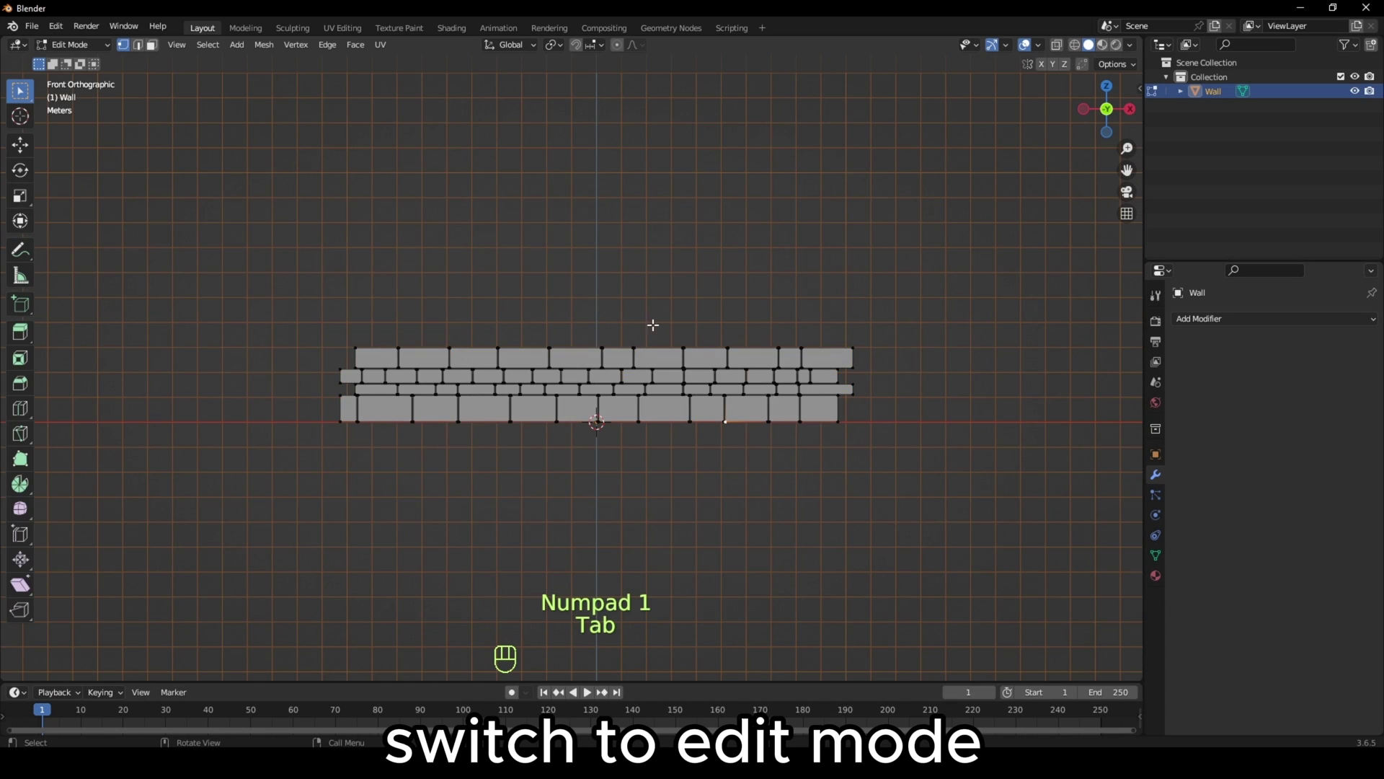
pyautogui.press('a')
pyautogui.scroll(4, 694, 298)
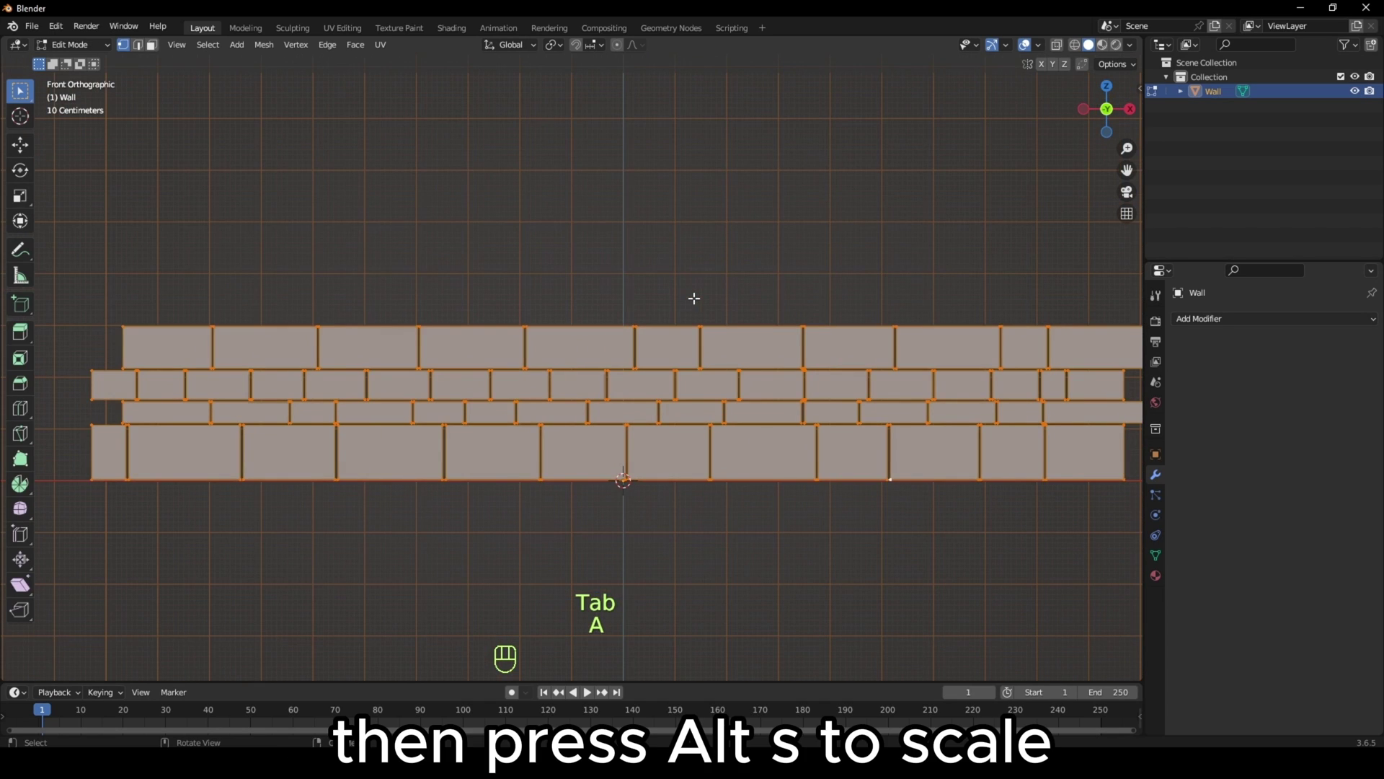
pyautogui.hotkey('alt', 's')
pyautogui.click(699, 287)
pyautogui.scroll(-2, 699, 286)
pyautogui.keyDown('shift'); pyautogui.moveTo(697, 284); pyautogui.dragTo(673, 290, button='middle'); pyautogui.keyUp('shift')
pyautogui.press('Tab')
# - Add a Bevel modifier with 5 segments to the wall
pyautogui.click(1189, 320)
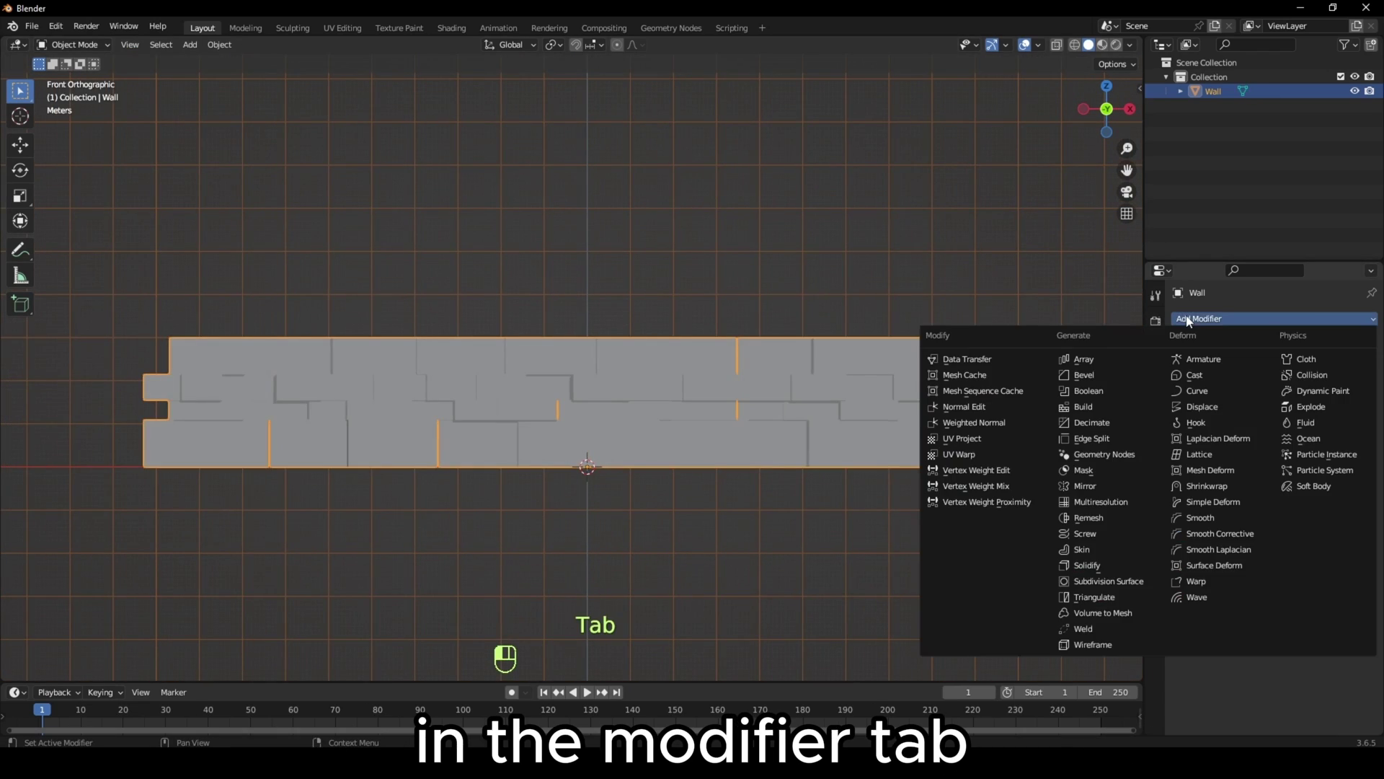
pyautogui.click(1133, 375)
pyautogui.click(1280, 416)
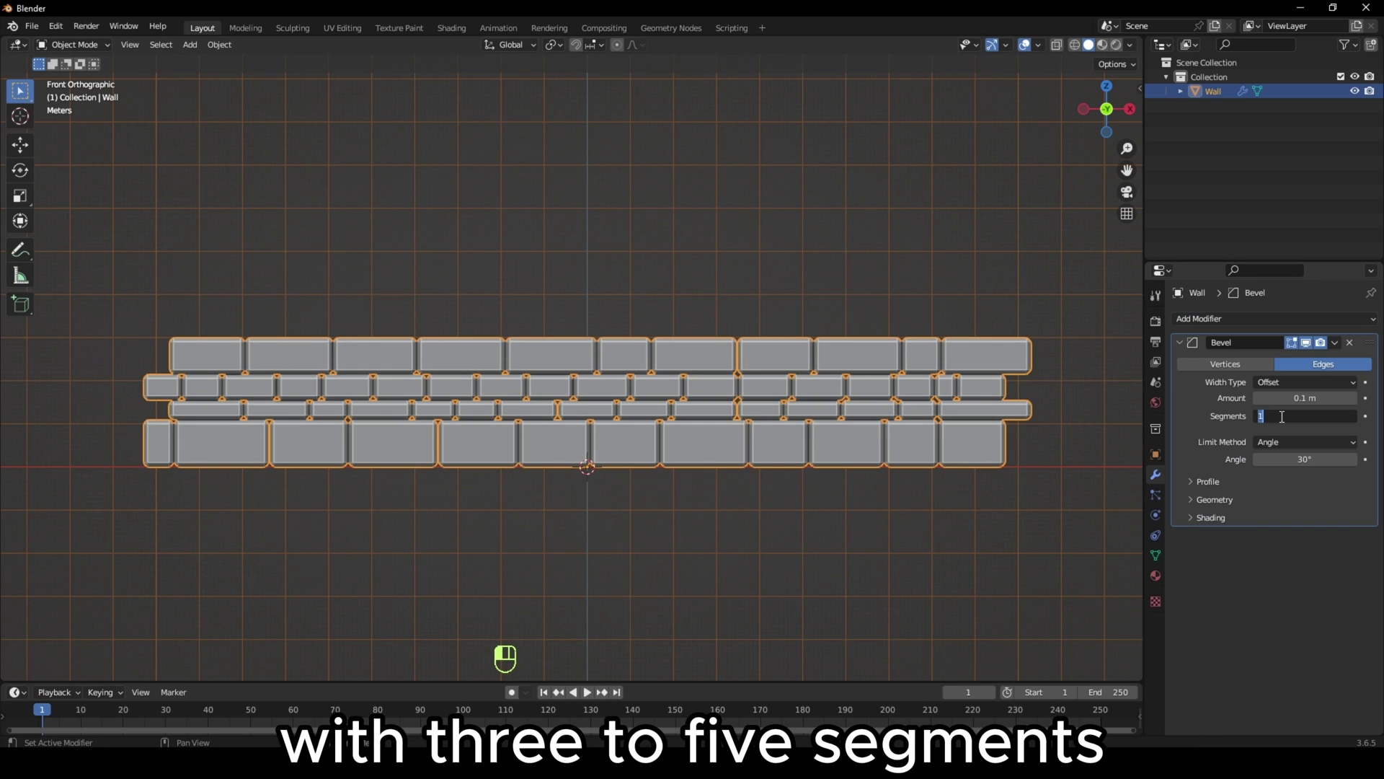
pyautogui.press('Return')
# - Bend the wall 371° around Z with Simple Deform into a ring, then shade smooth
pyautogui.click(1253, 317)
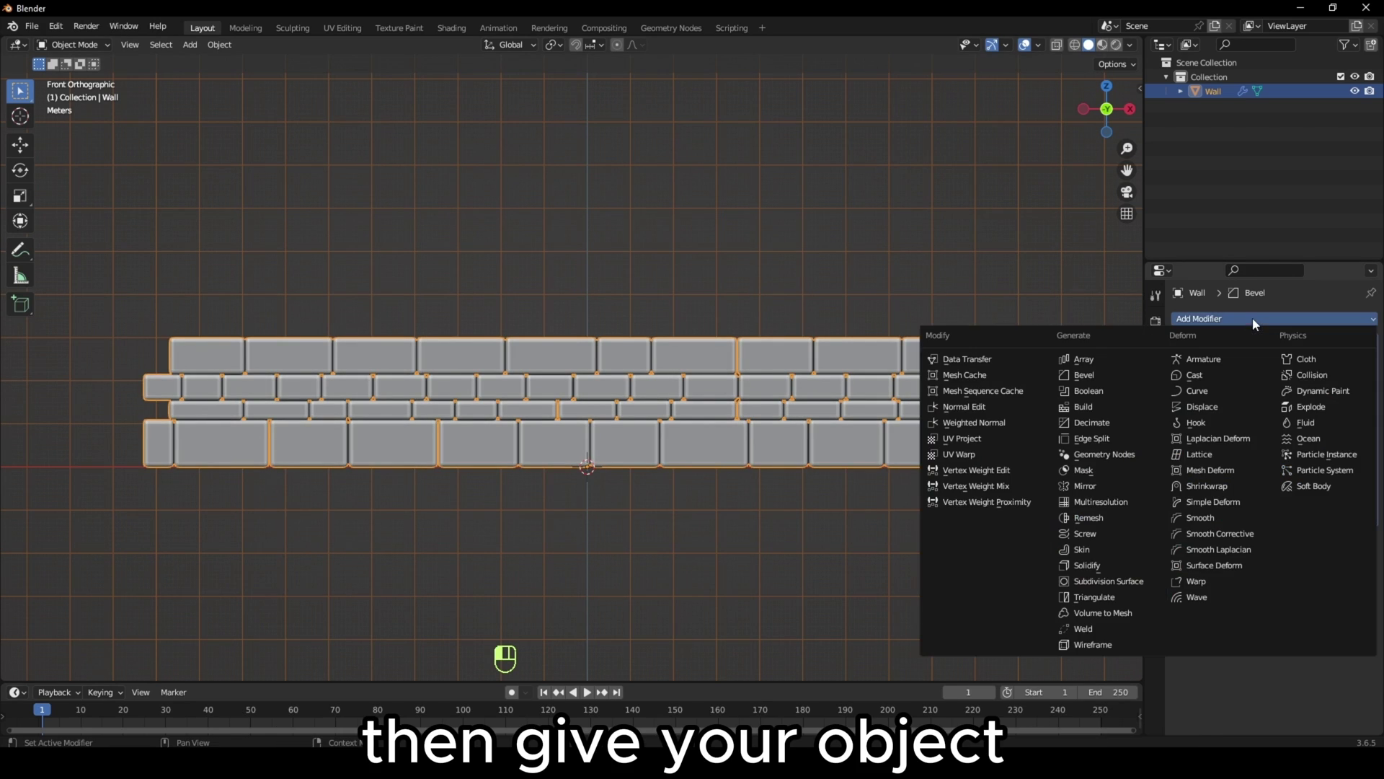
pyautogui.click(1229, 503)
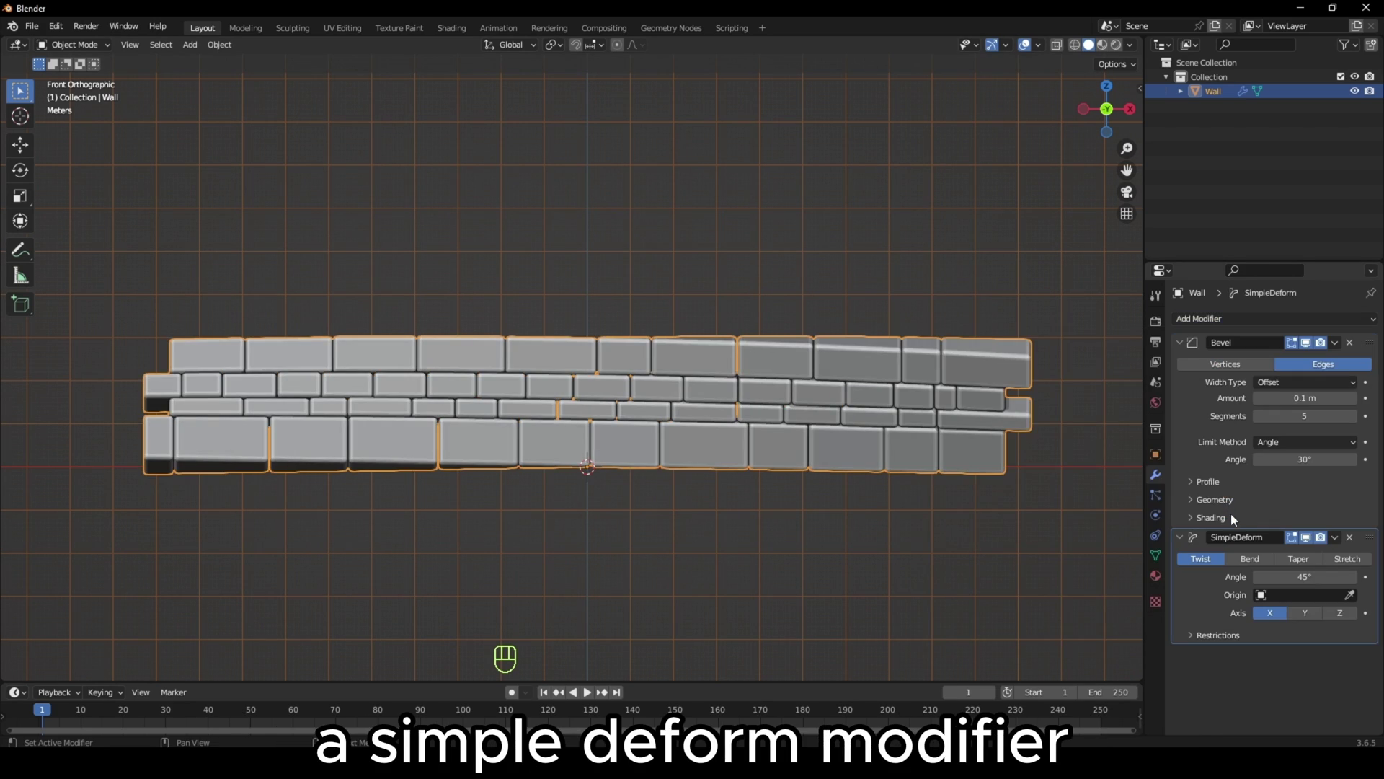
pyautogui.click(1250, 559)
pyautogui.click(1342, 612)
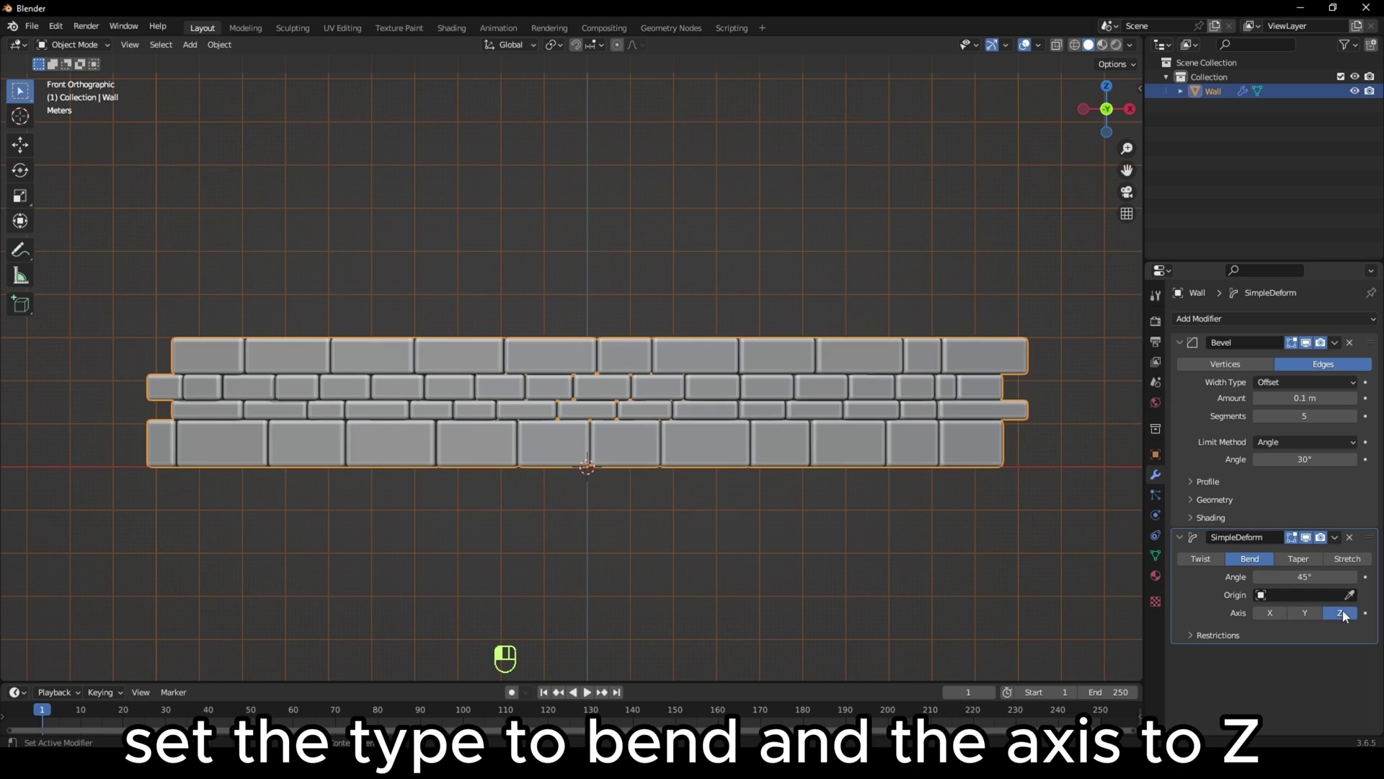
pyautogui.click(1314, 576)
pyautogui.write('365')
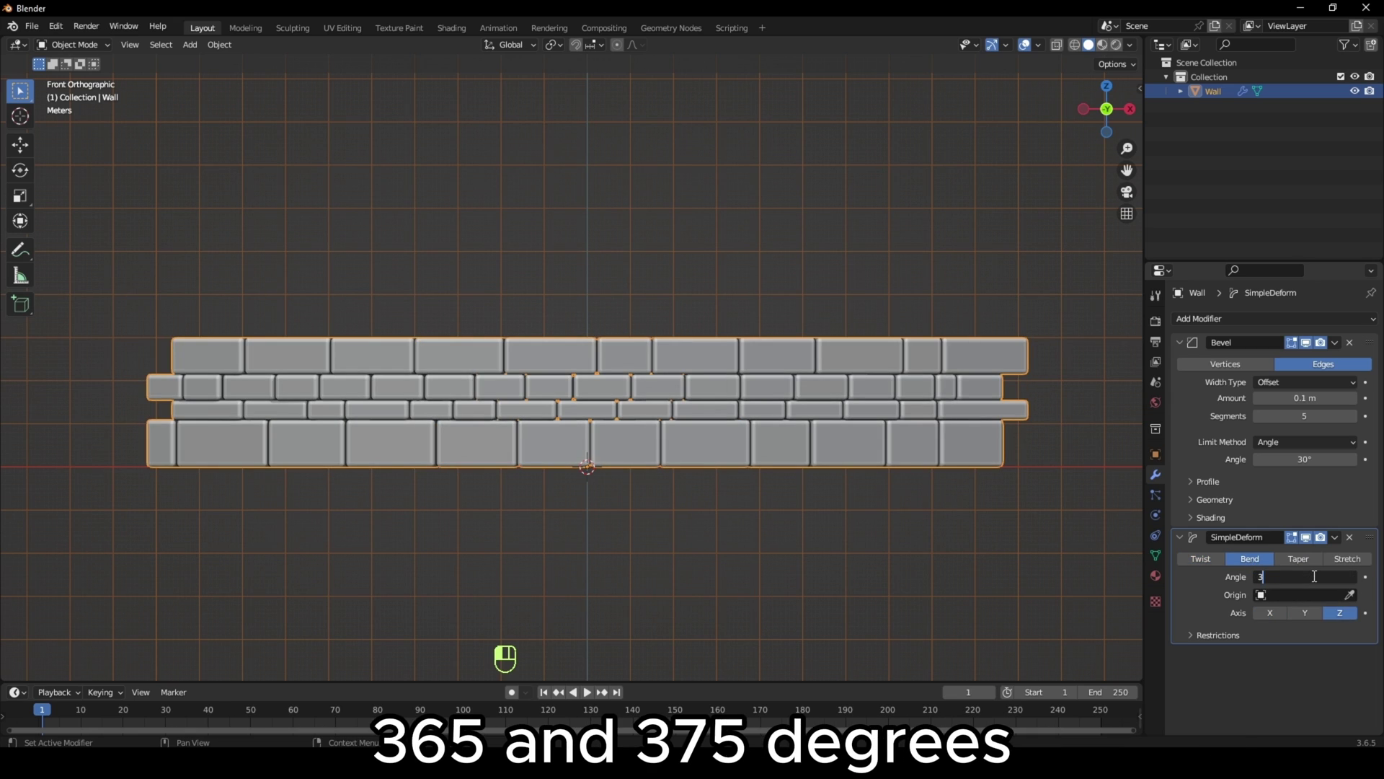
pyautogui.press('Return')
pyautogui.moveTo(872, 522); pyautogui.dragTo(829, 475, button='middle')
pyautogui.moveTo(1305, 576)
pyautogui.keyDown('shift'); pyautogui.mouseDown()
pyautogui.moveTo(1322, 576)
pyautogui.moveTo(1301, 576)
pyautogui.mouseUp(); pyautogui.keyUp('shift')
pyautogui.rightClick(714, 443)
pyautogui.click(710, 428)
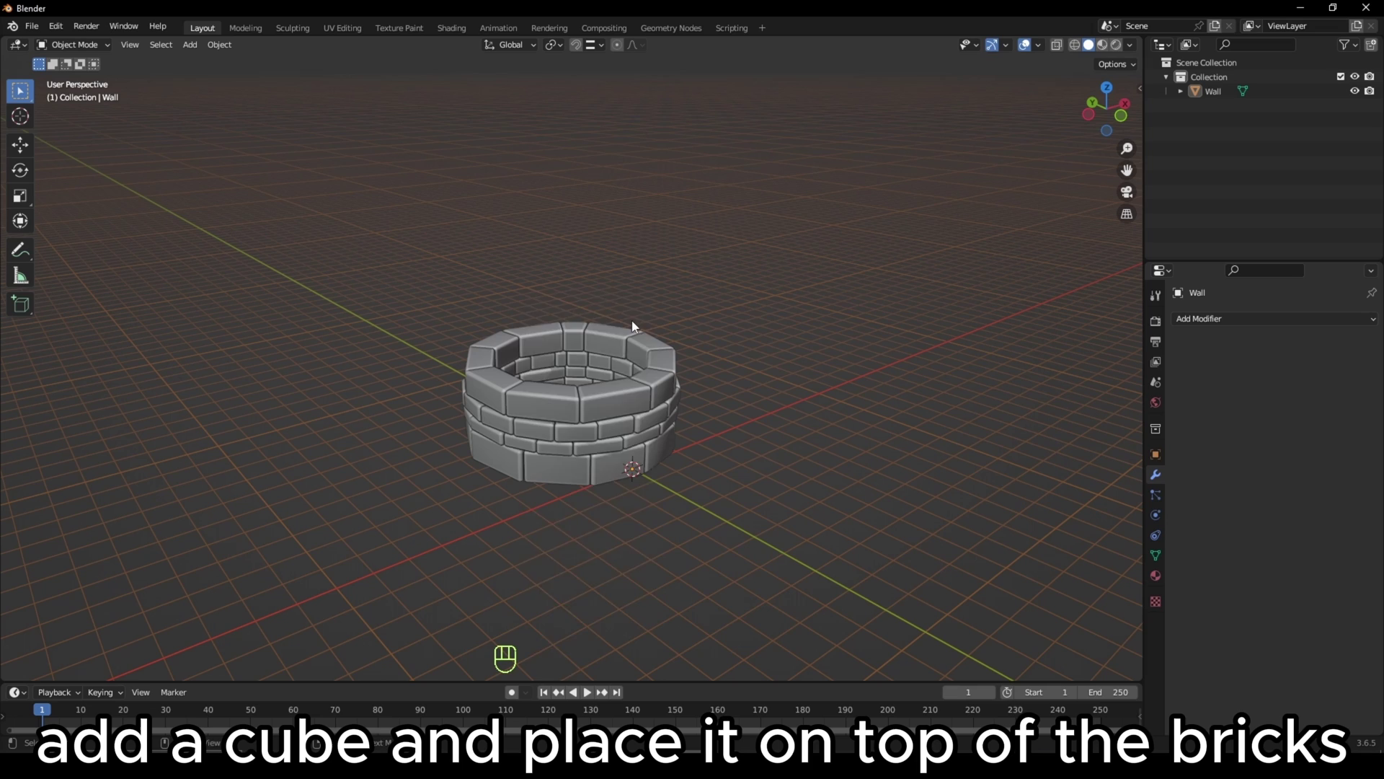
# - Add a cube and place it on the wall's left side, viewed from the top
pyautogui.hotkey('shift', 'a')
pyautogui.click(692, 336)
pyautogui.press('g')
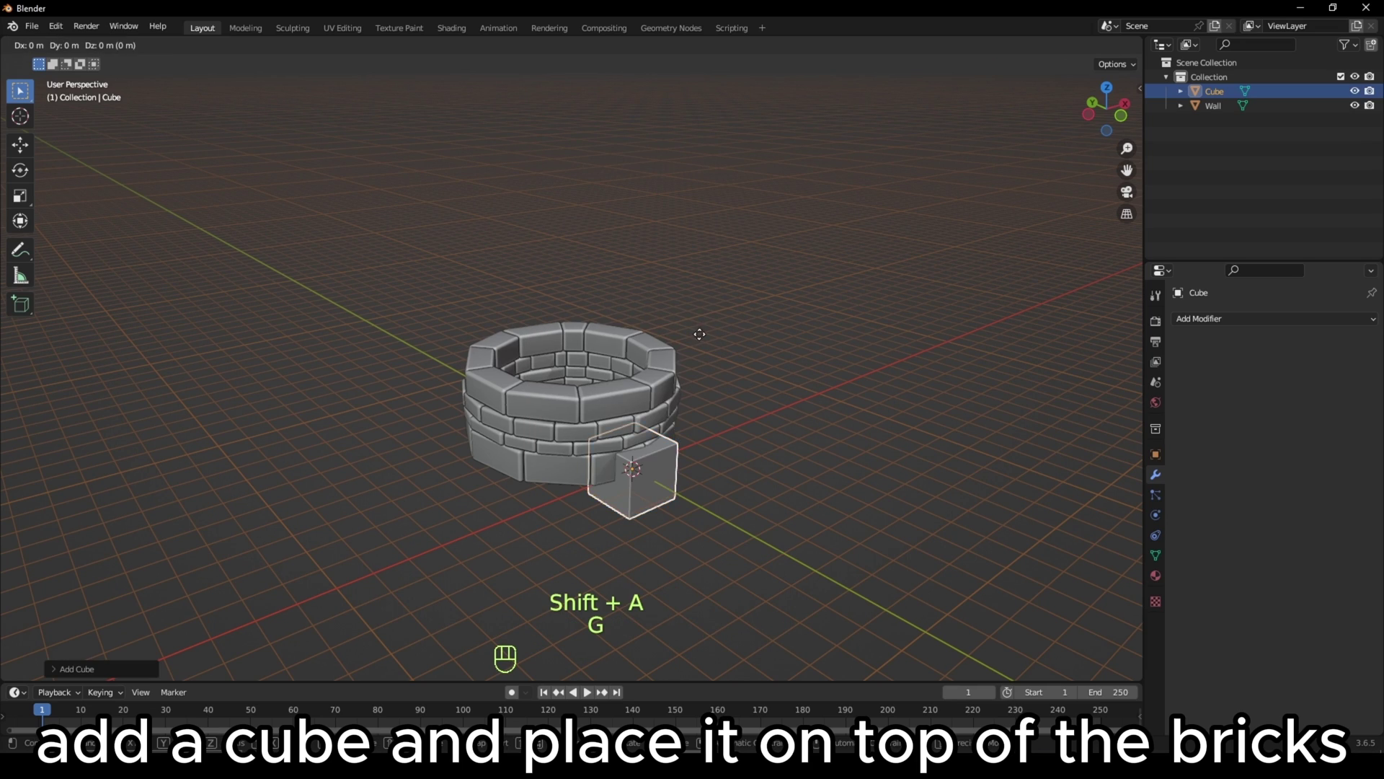
pyautogui.click(622, 339)
pyautogui.press('g')
pyautogui.press('KP_7')
pyautogui.press('g')
pyautogui.click(495, 342)
# - Shrink the cube horizontally down to beam thickness
pyautogui.press('s')
pyautogui.hotkey('shift', 'z')
pyautogui.click(469, 383)
pyautogui.press('g')
pyautogui.hotkey('shift', 'z')
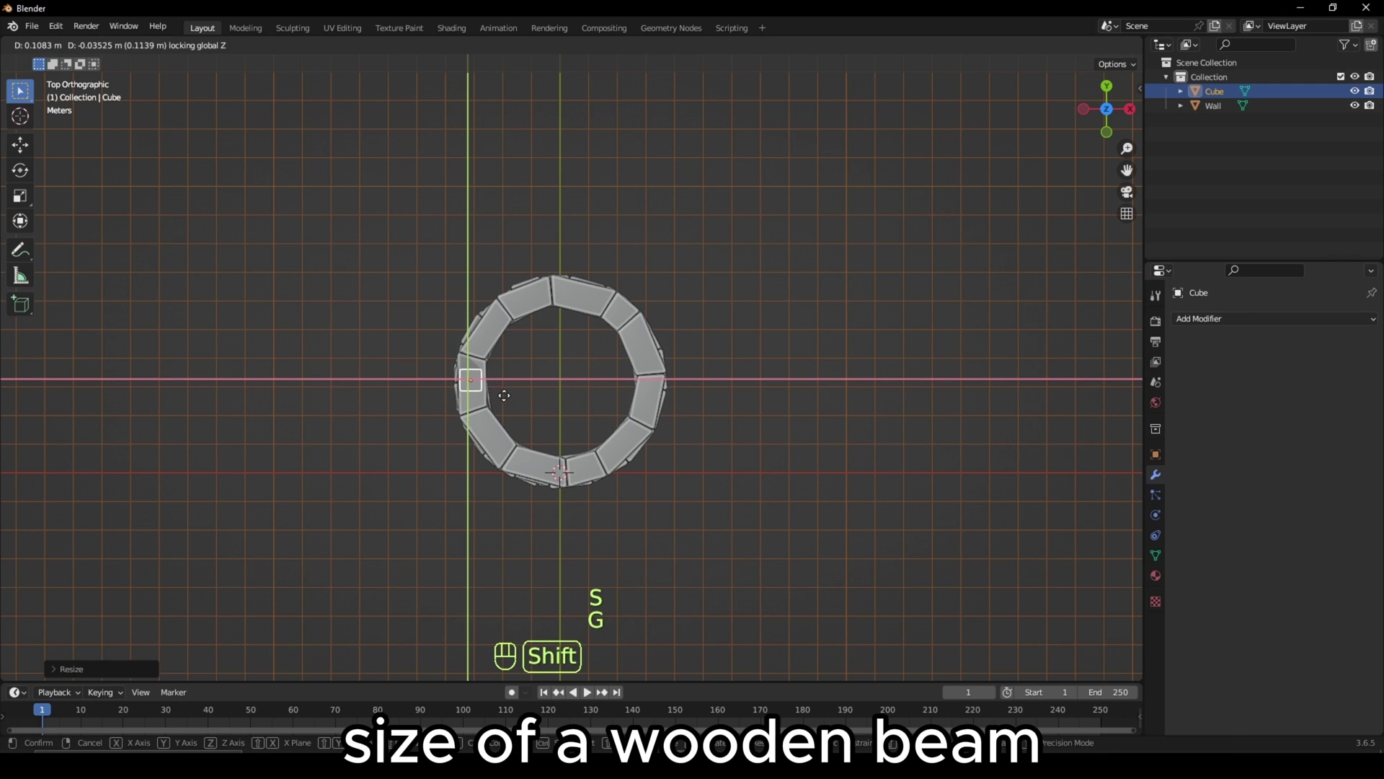
pyautogui.press('s')
pyautogui.click(503, 386)
pyautogui.moveTo(501, 378); pyautogui.dragTo(589, 296, button='middle')
# - Raise the cube's top into a tall pillar and add a loop cut near its top
pyautogui.press('Tab')
pyautogui.press('g')
pyautogui.press('z')
pyautogui.click(535, 274)
pyautogui.scroll(3, 611, 354)
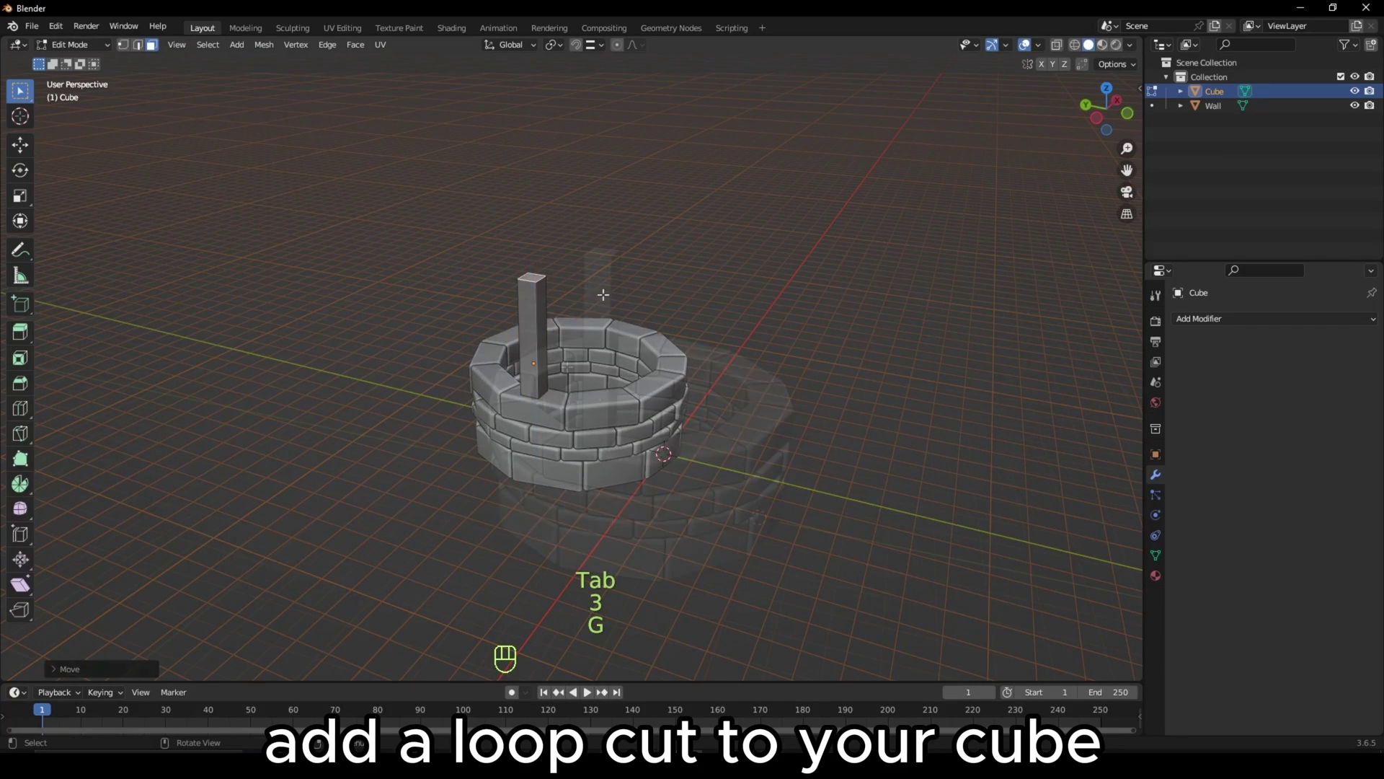
pyautogui.hotkey('ctrl', 'r')
pyautogui.click(611, 354)
pyautogui.press('g')
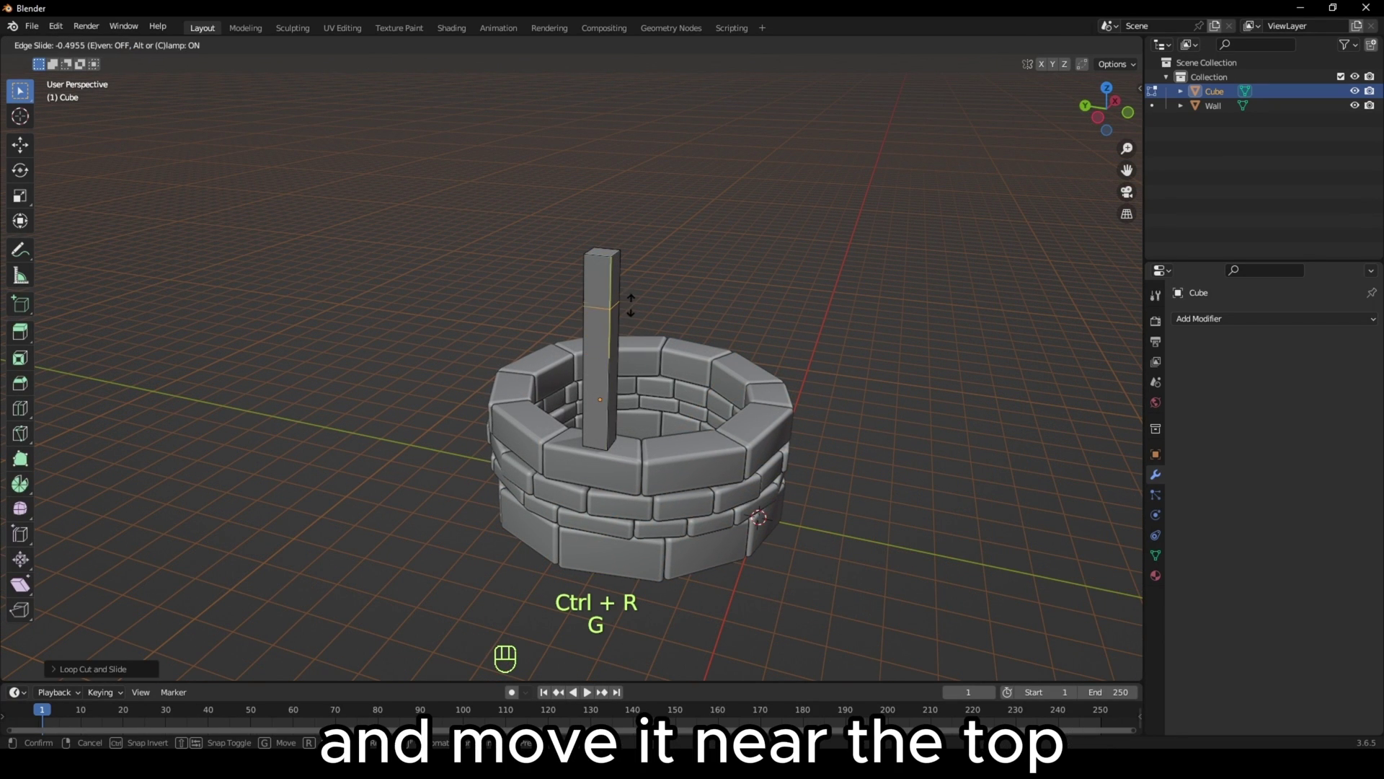
pyautogui.click(633, 287)
# - Extrude a side face at the pillar's top along Y to form the crossbeam
pyautogui.moveTo(616, 275); pyautogui.dragTo(682, 294, button='middle')
pyautogui.keyDown('shift'); pyautogui.click(714, 249); pyautogui.keyUp('shift')
pyautogui.press('e')
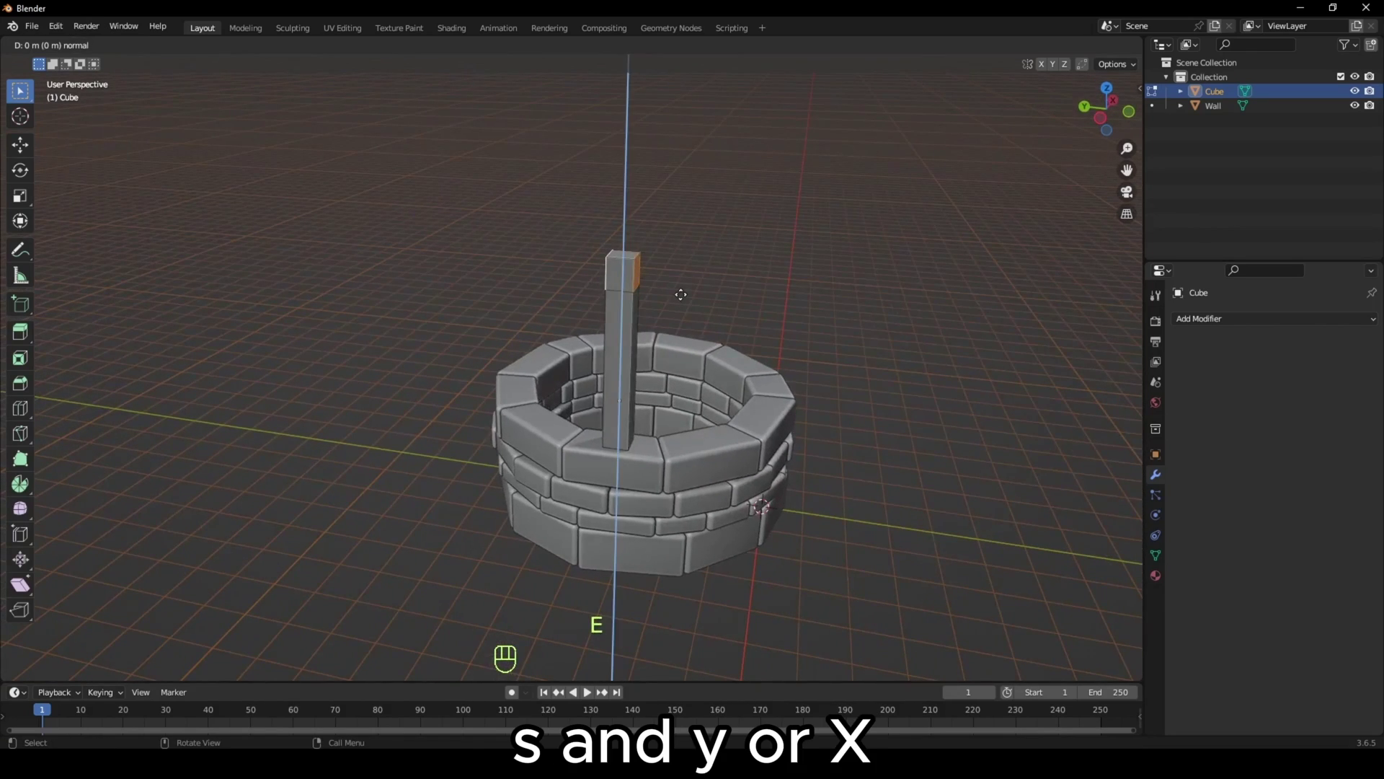
pyautogui.press('y')
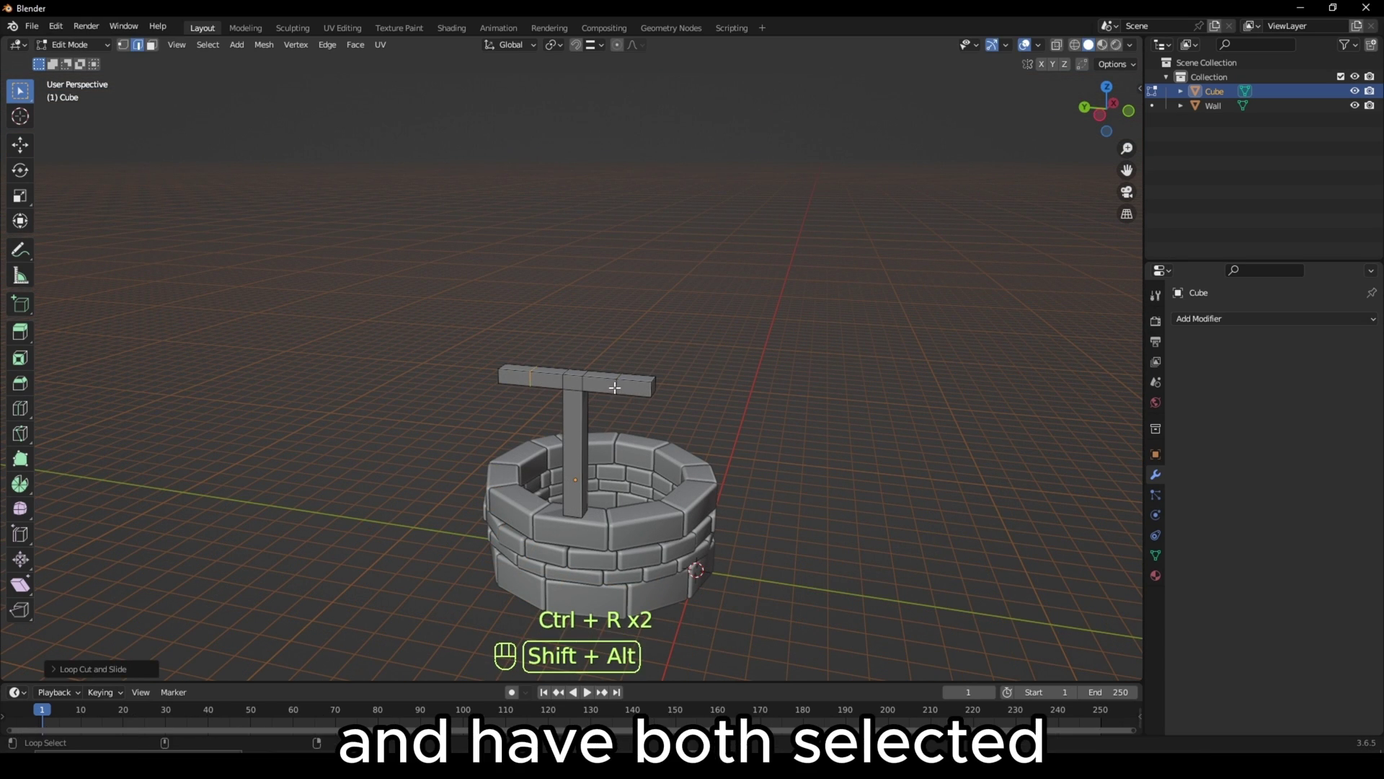
# - Stretch the beam's end loops along Y and extrude the end faces slightly upward
pyautogui.press('s')
pyautogui.press('y')
pyautogui.click(739, 407)
pyautogui.press('3')
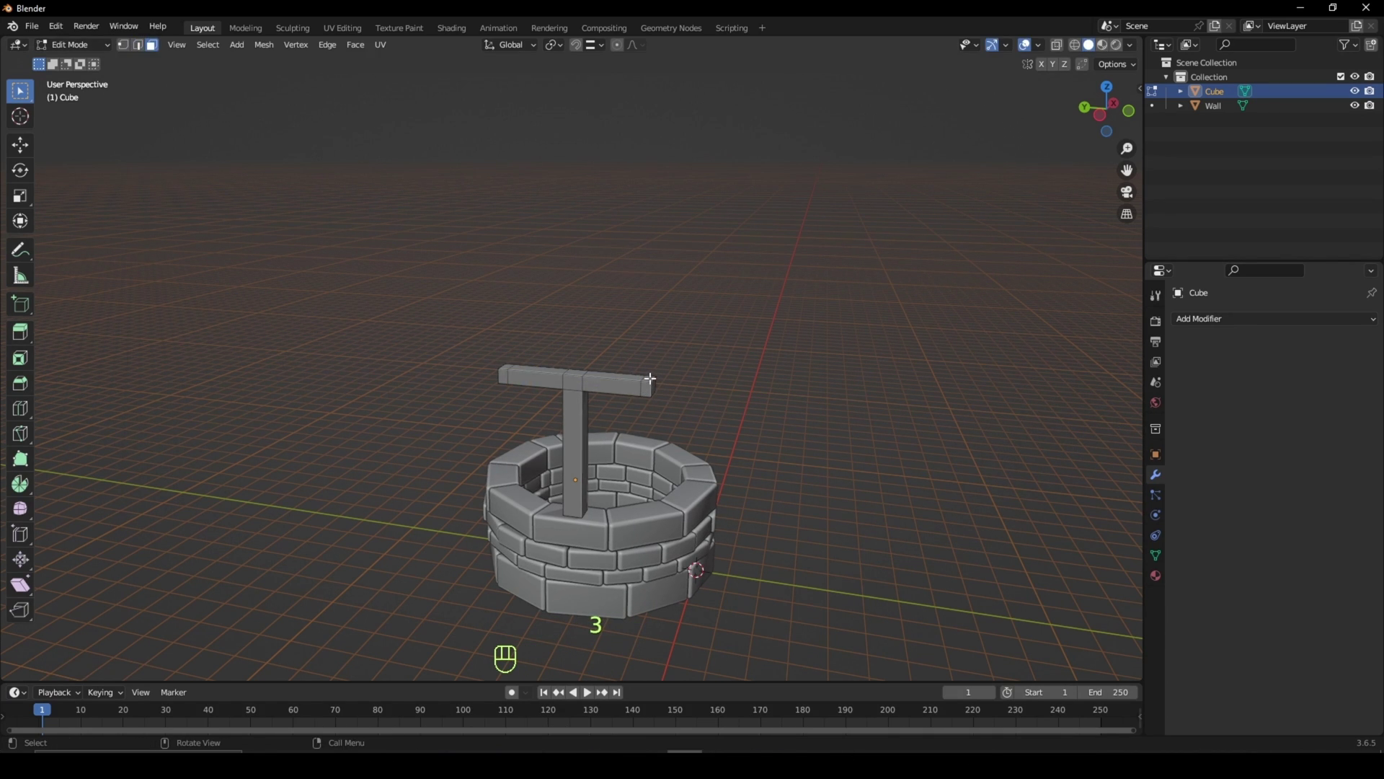
pyautogui.press('e')
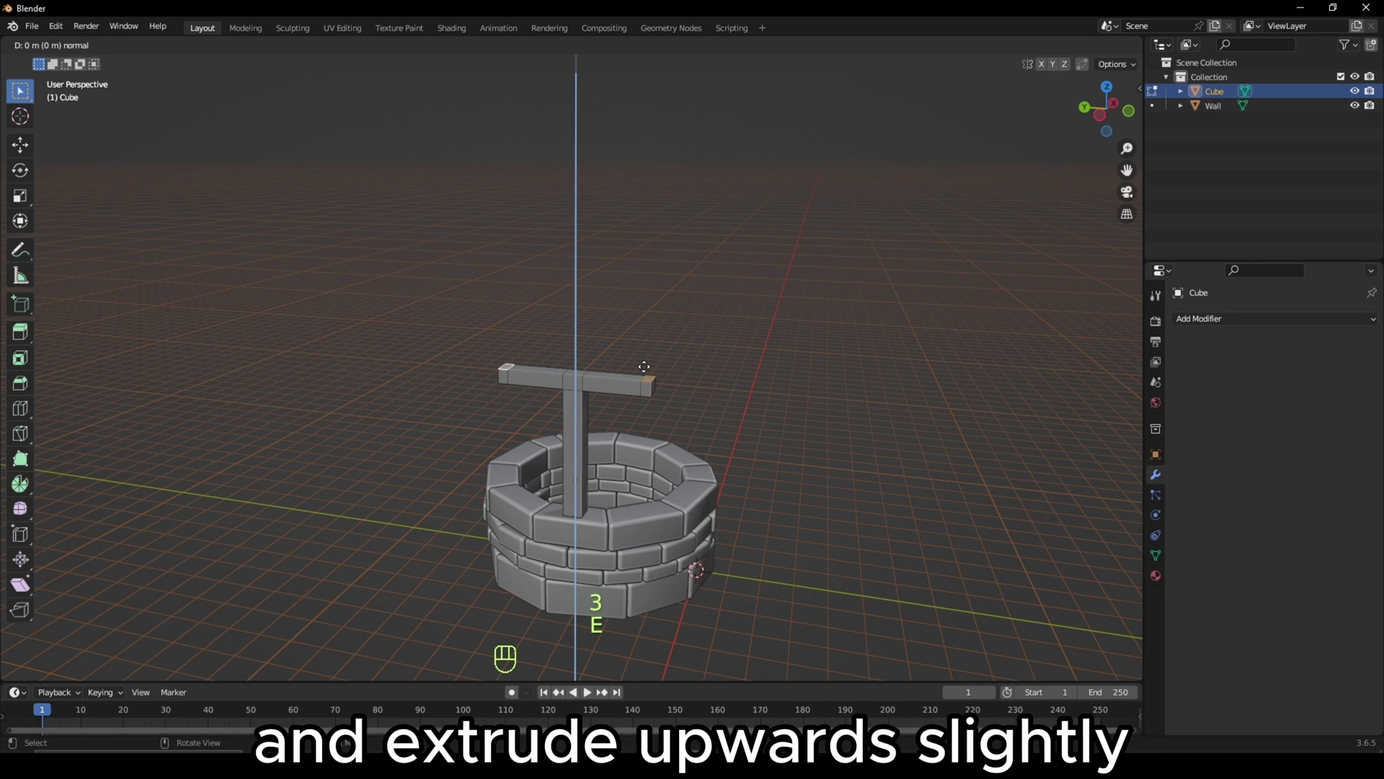
pyautogui.click(646, 362)
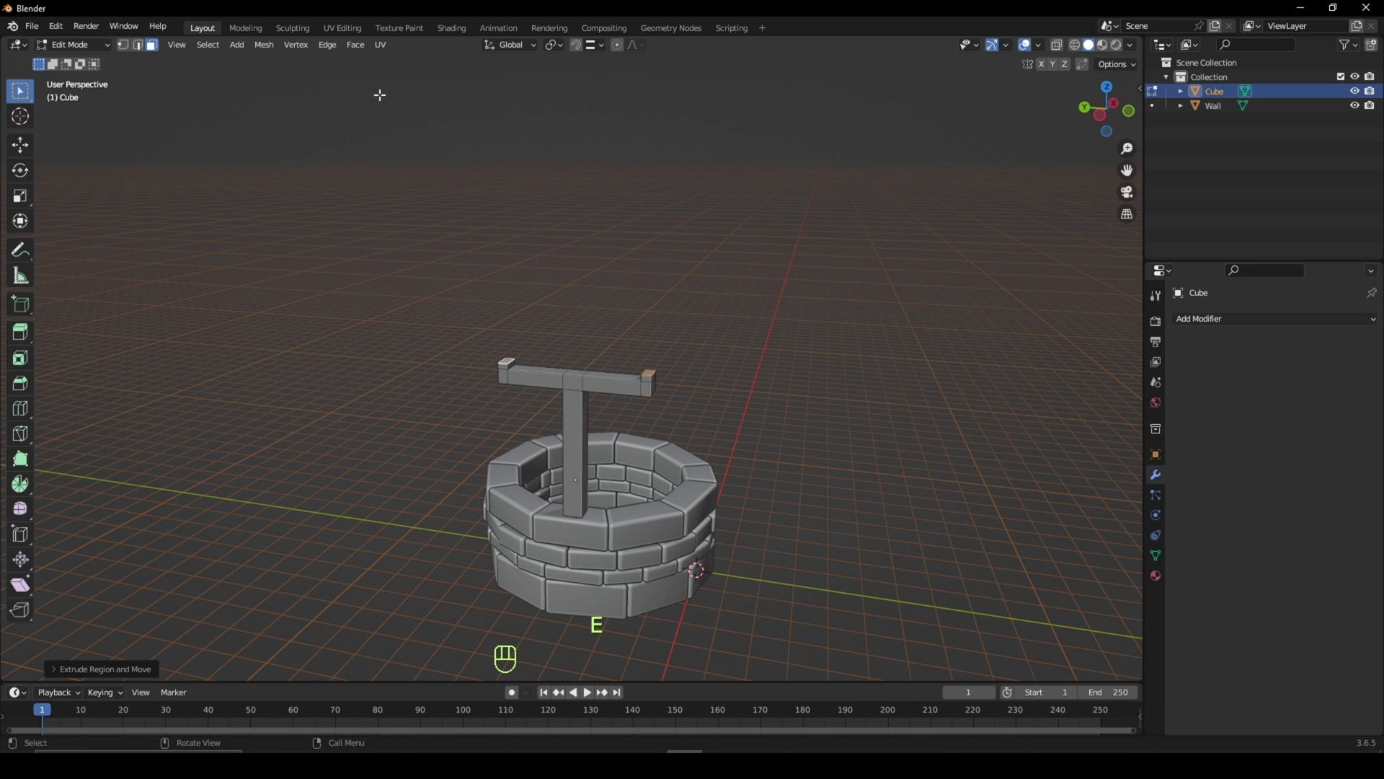
# - Bridge the beam's end blocks with Bridge Edge Loops using 1 cut
pyautogui.click(328, 46)
pyautogui.click(355, 87)
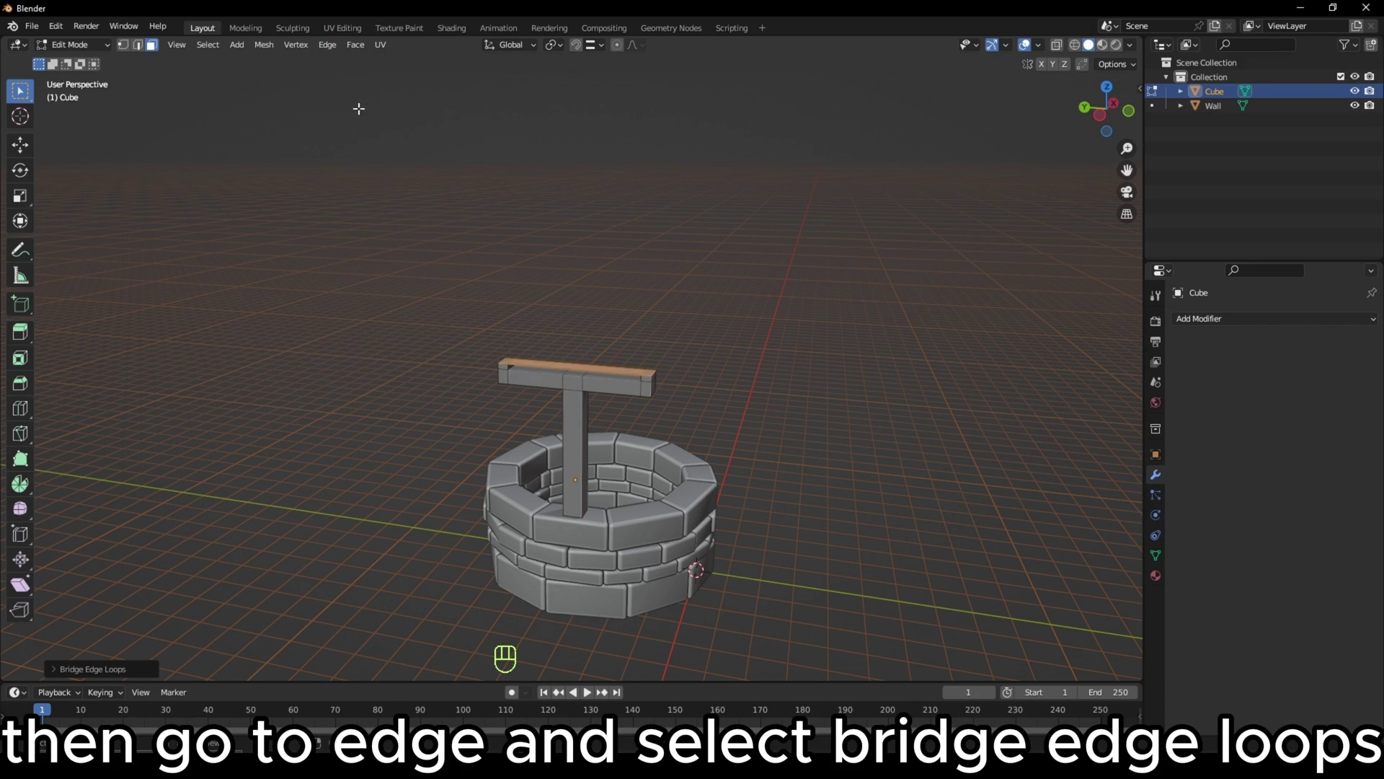
pyautogui.click(93, 669)
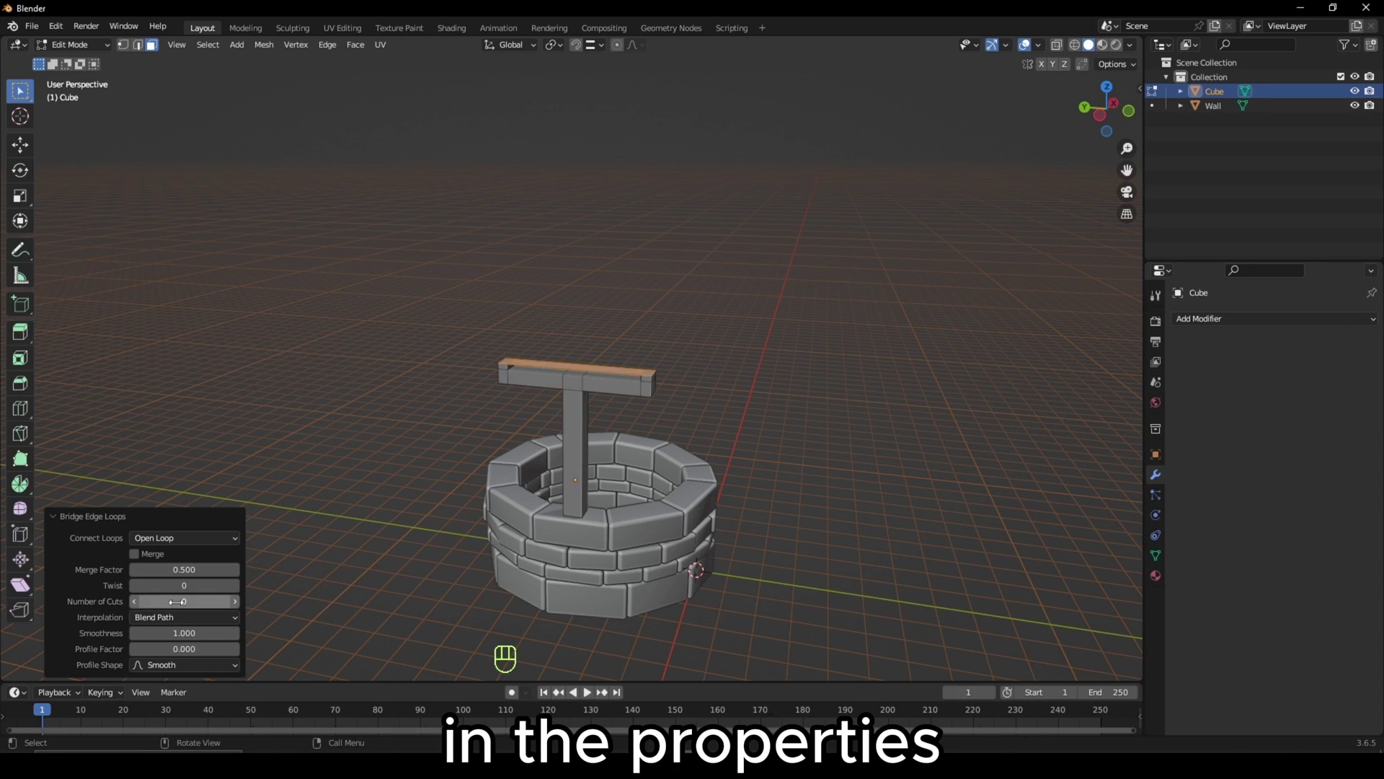
pyautogui.press('Return')
# - In X-ray, select the bridge's centre edges, lower them and flatten the frame to 0.411 height
pyautogui.hotkey('alt', 'z')
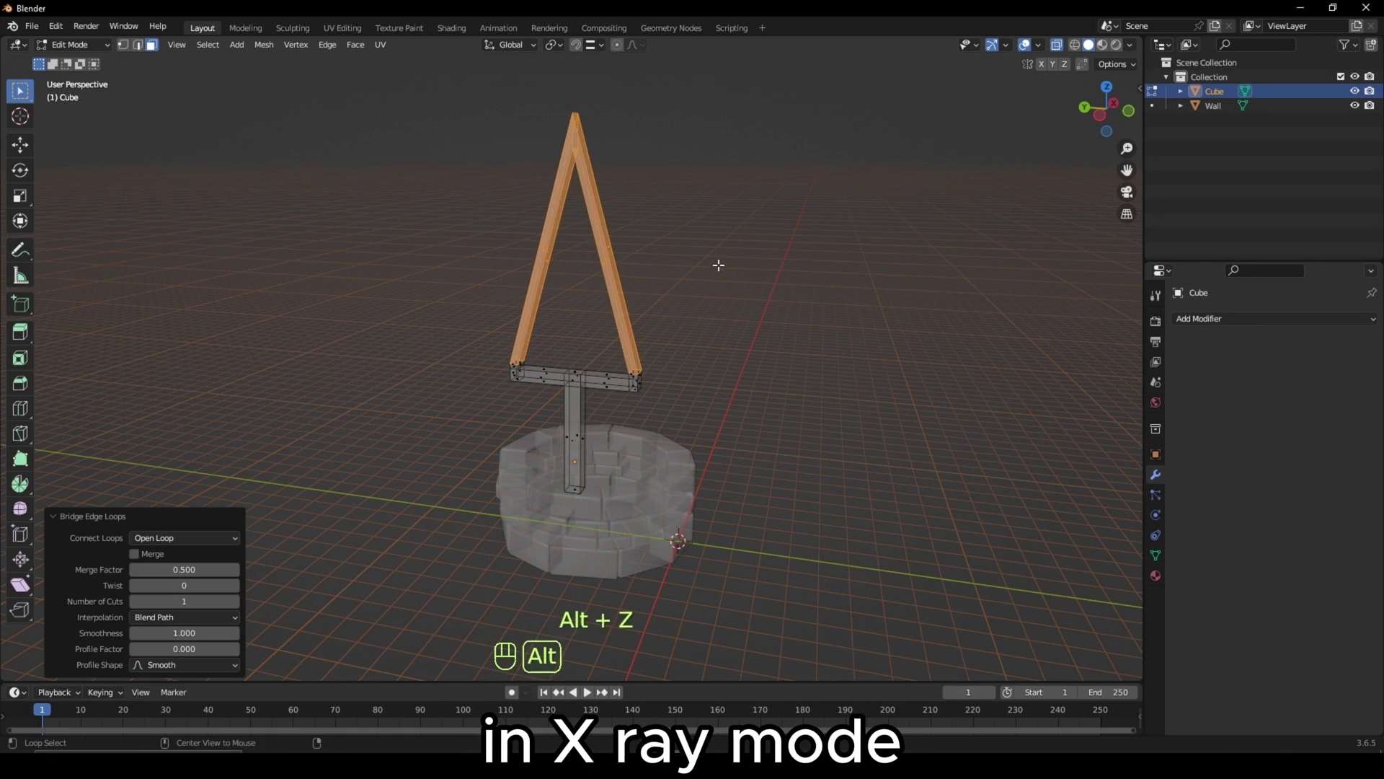
pyautogui.press('2')
pyautogui.moveTo(539, 92); pyautogui.dragTo(587, 185)
pyautogui.press('g')
pyautogui.press('z')
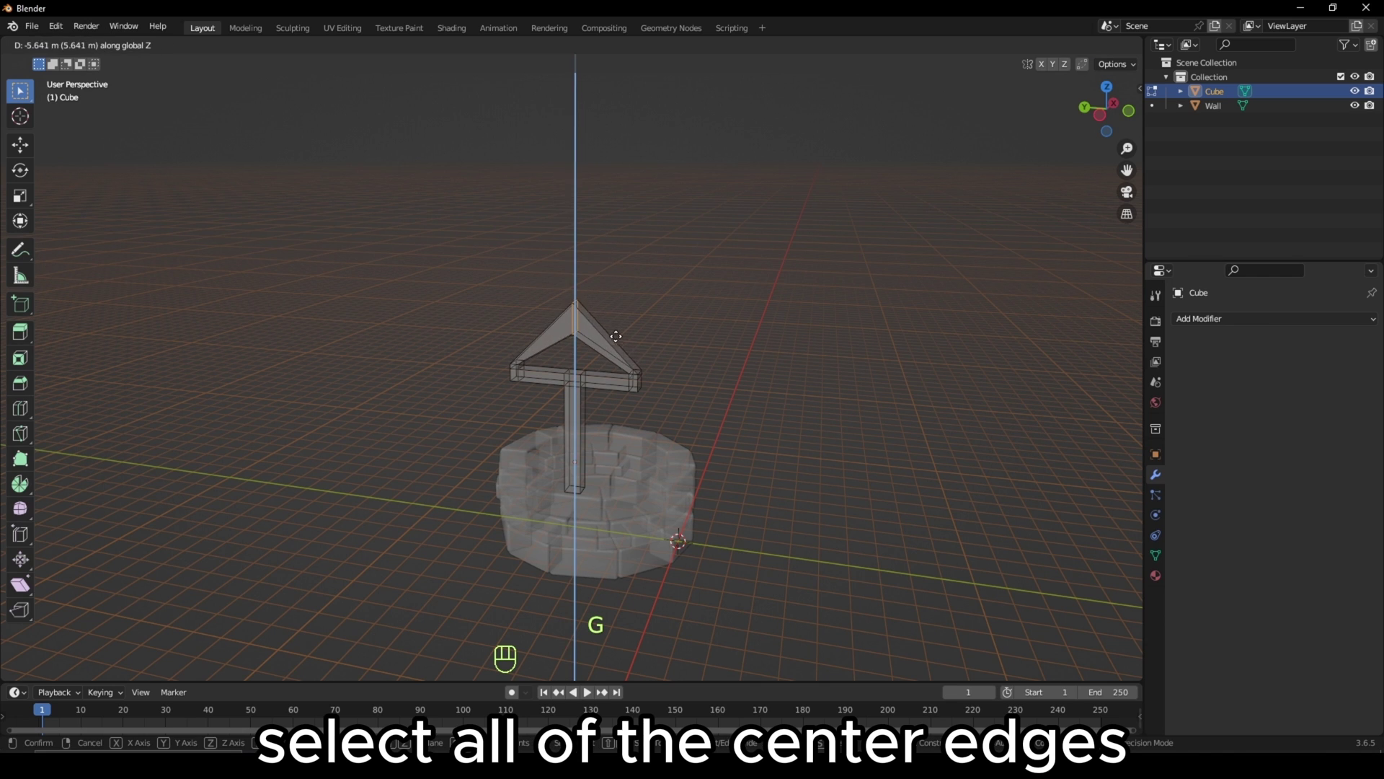
pyautogui.click(703, 379)
pyautogui.hotkey('alt', 'z')
pyautogui.press('s')
pyautogui.press('z')
pyautogui.click(626, 365)
# - Adjust the peak's height and scale, then duplicate the roof frame along X
pyautogui.press('g')
pyautogui.press('z')
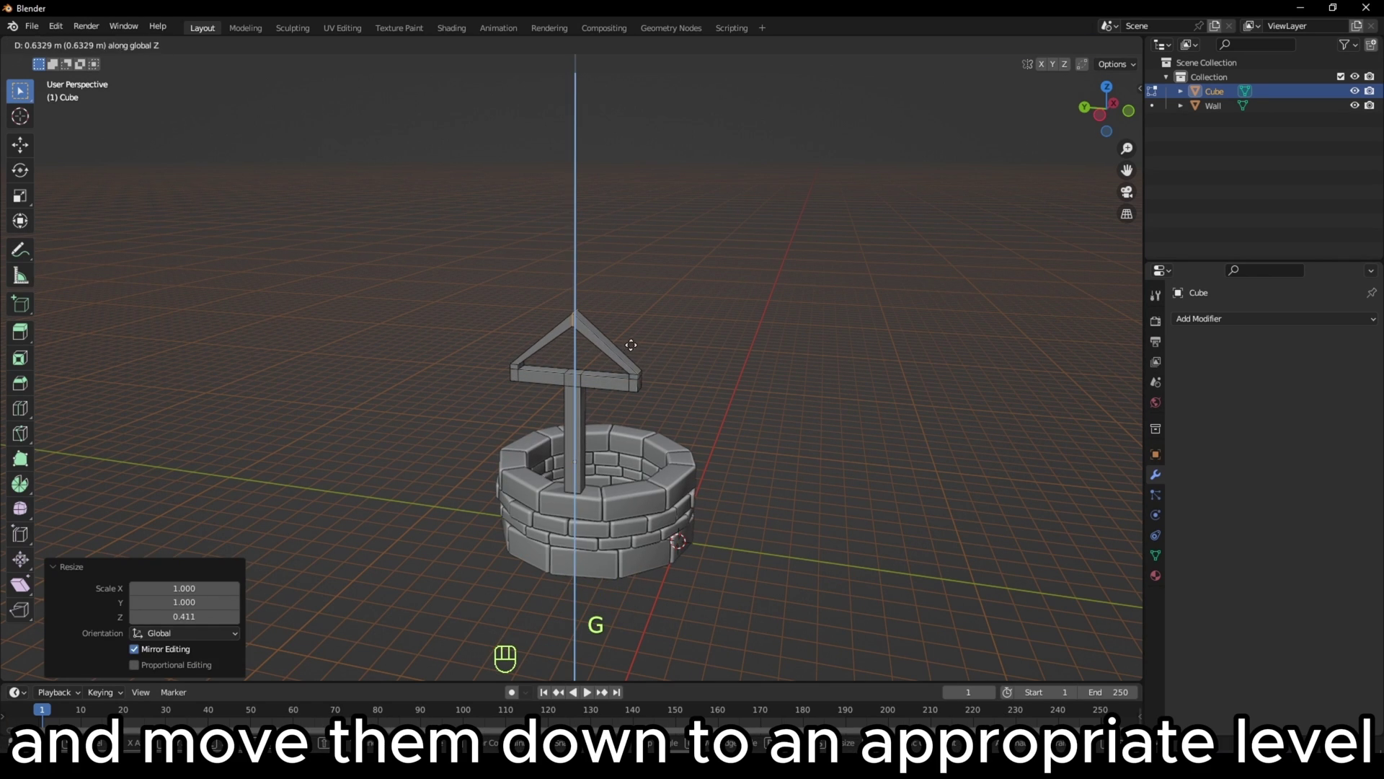
pyautogui.click(734, 349)
pyautogui.press('s')
pyautogui.press('z')
pyautogui.click(728, 348)
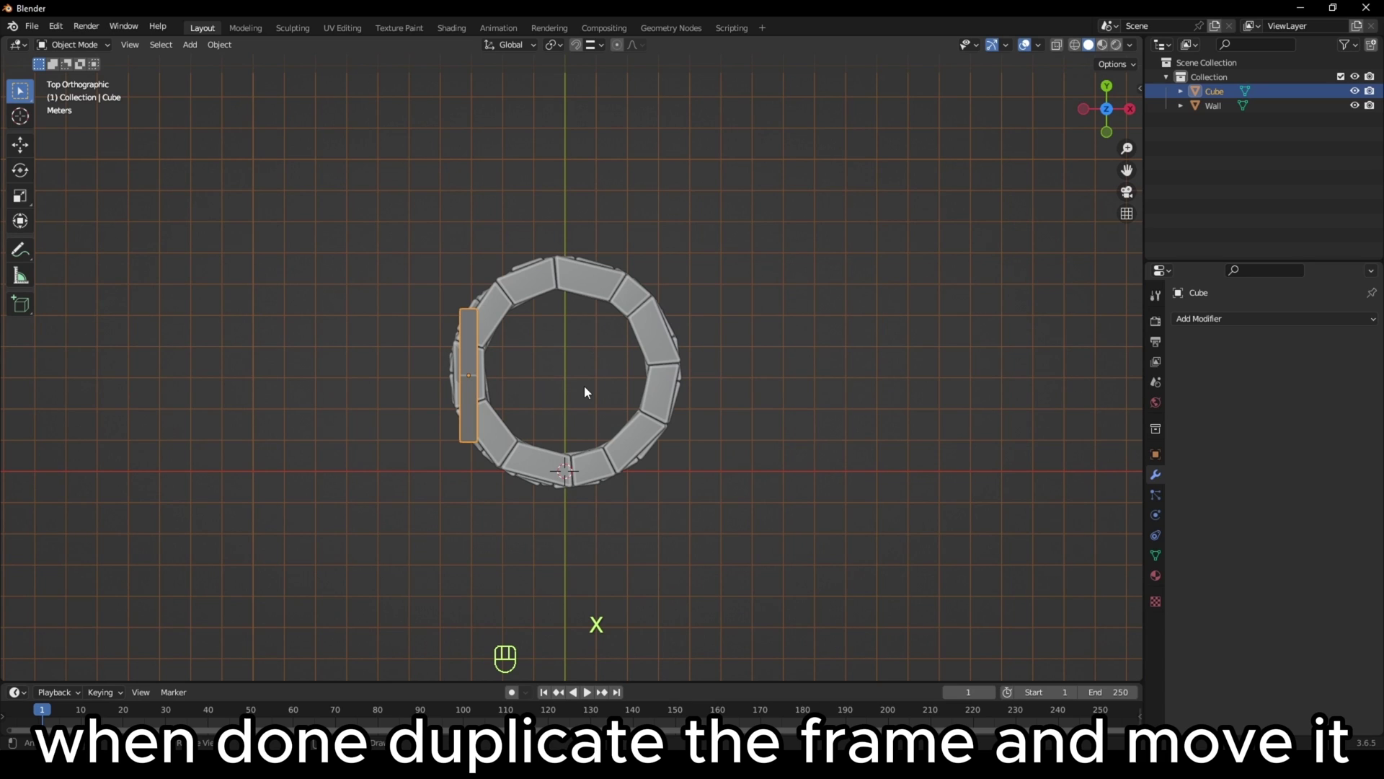
pyautogui.hotkey('shift', 'd')
pyautogui.press('x')
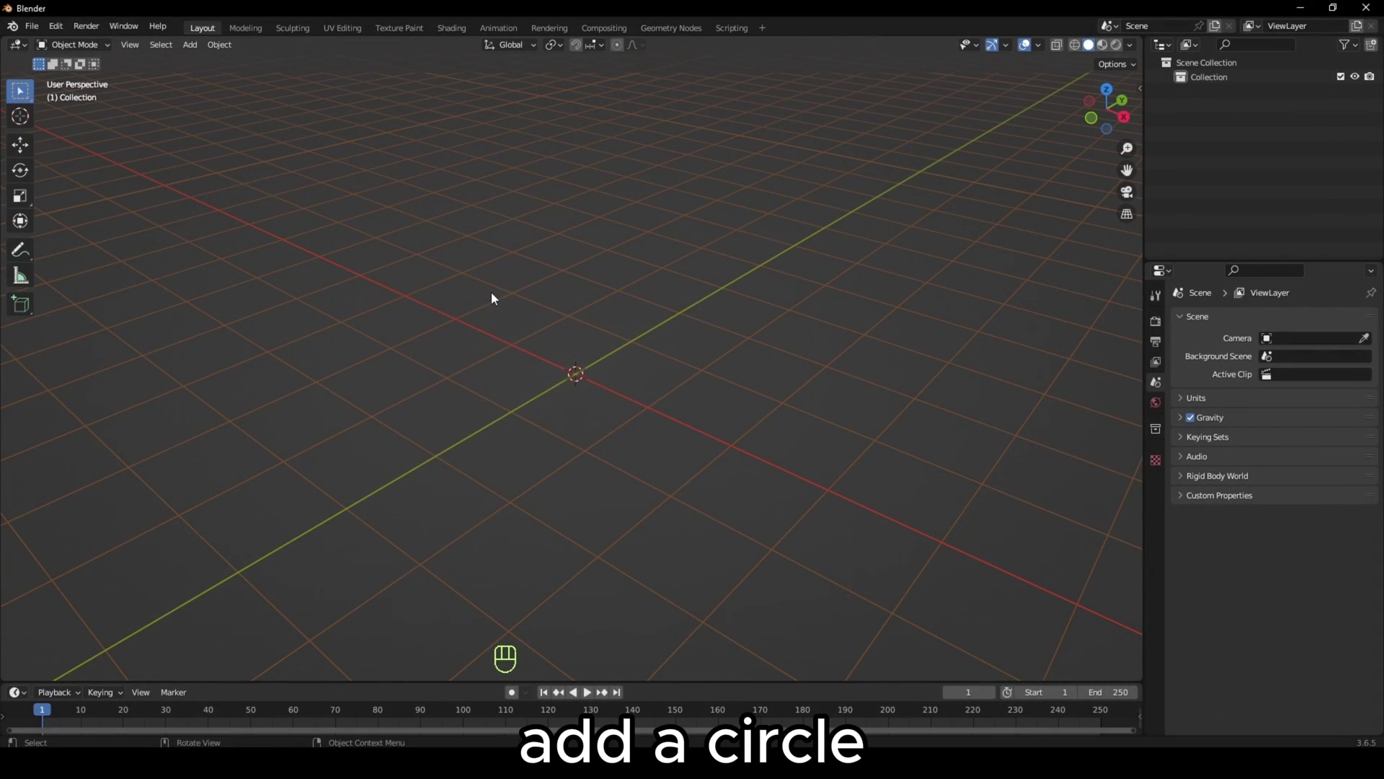
# - Add a circle and stand it upright by rotating it 90° about X
pyautogui.hotkey('shift', 'a')
pyautogui.click(561, 323)
pyautogui.press('KP_1')
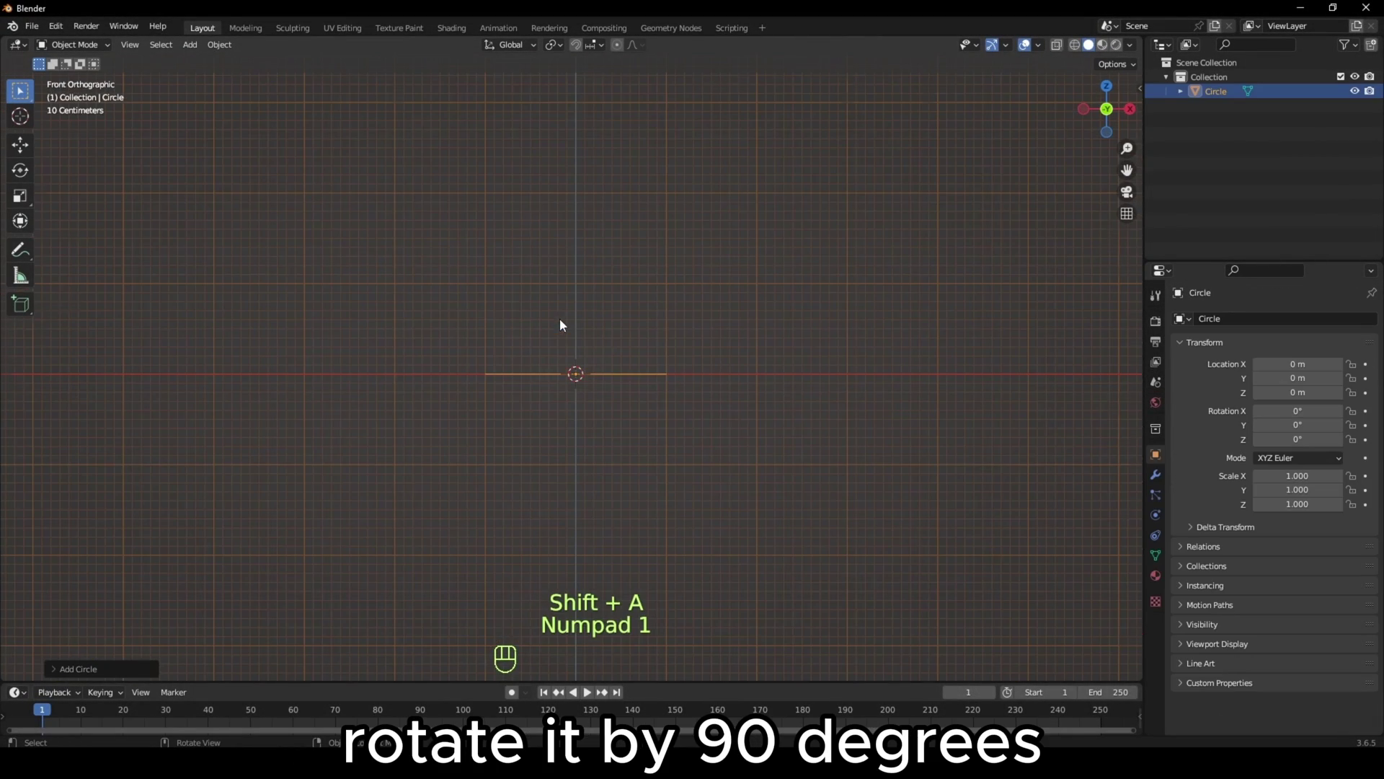
pyautogui.write('rx90')
pyautogui.press('Return')
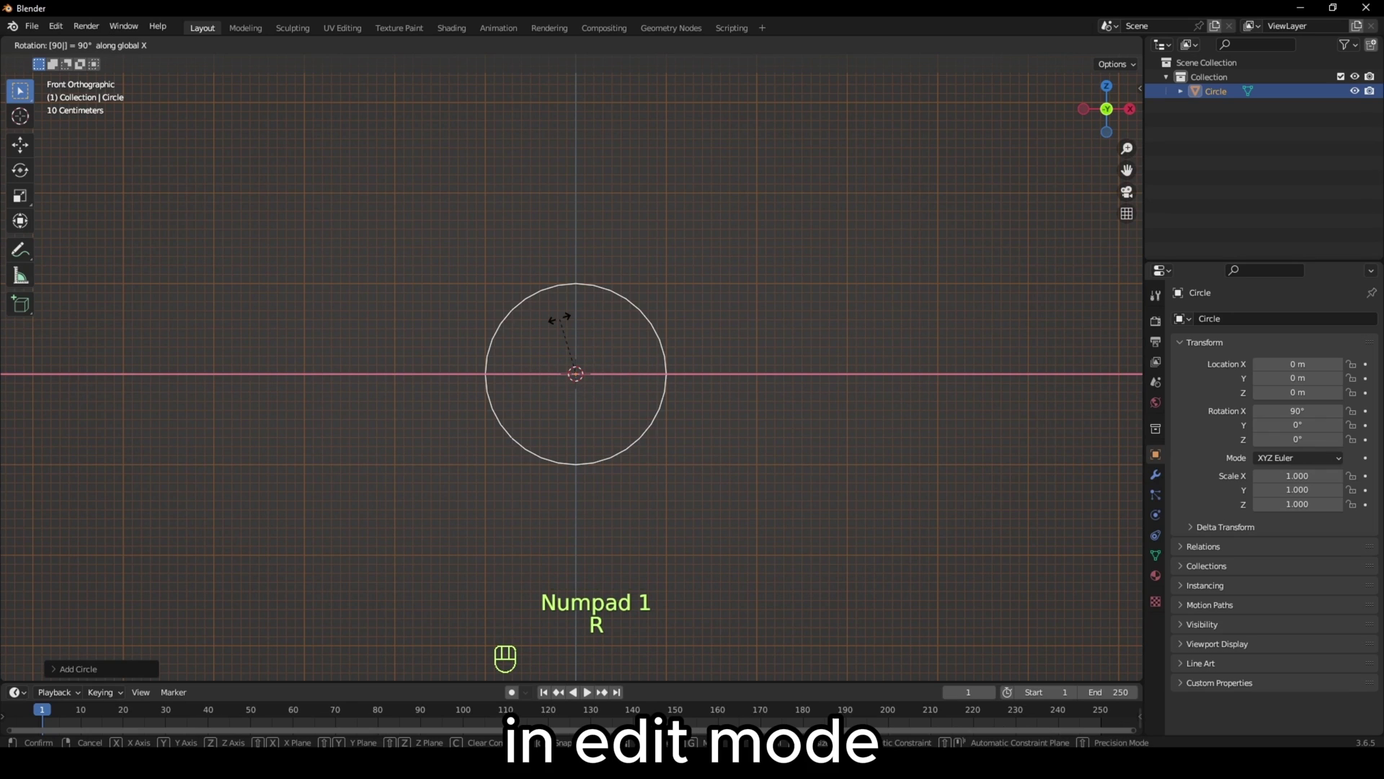
# - Delete the circle's lower-half vertices, leaving a half-circle arch
pyautogui.press('Tab')
pyautogui.press('1')
pyautogui.moveTo(464, 383); pyautogui.dragTo(811, 523)
pyautogui.press('x')
pyautogui.click(597, 371)
# - Extrude a flat horizontal lip from the arch's right end, then apply rotation and scale
pyautogui.moveTo(683, 386); pyautogui.dragTo(684, 388)
pyautogui.press('e')
pyautogui.press('x')
pyautogui.click(764, 412)
pyautogui.press('Tab')
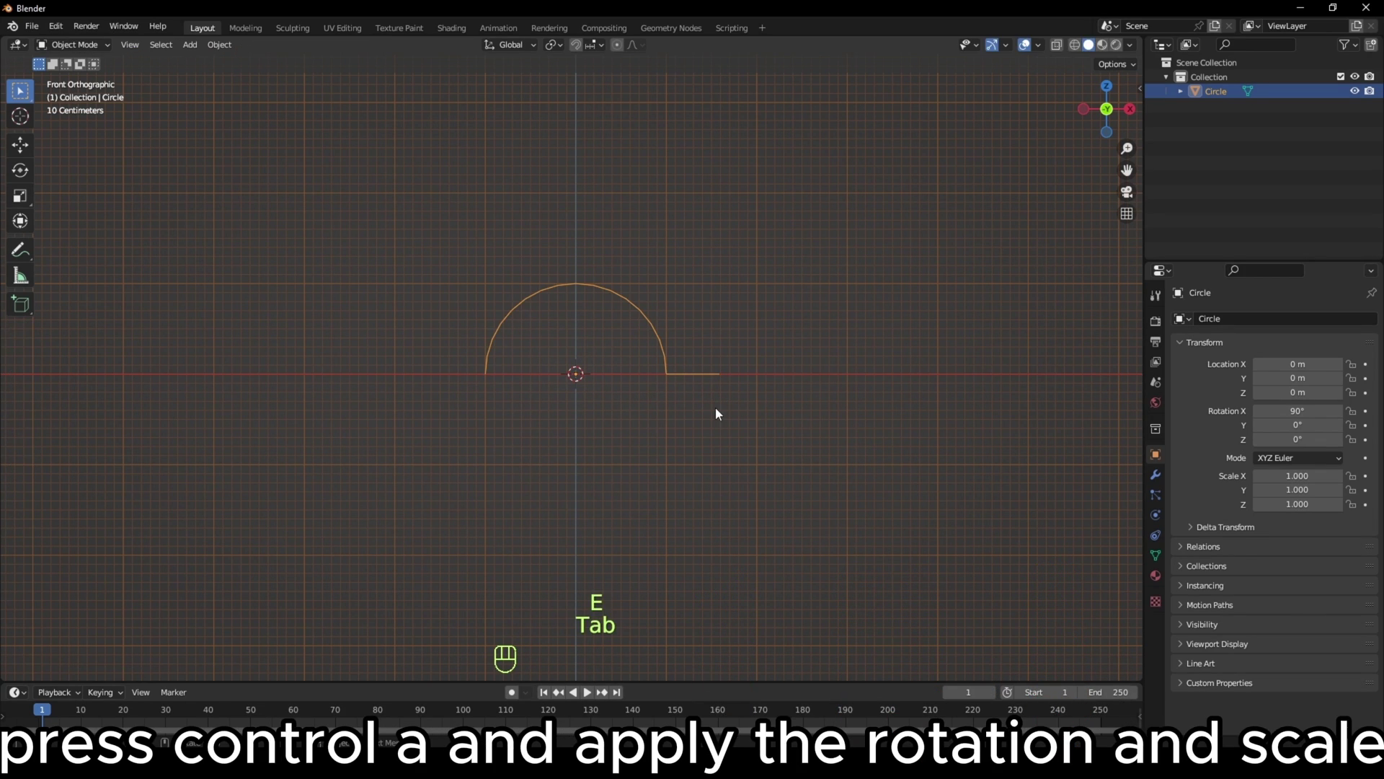
pyautogui.hotkey('ctrl', 'a')
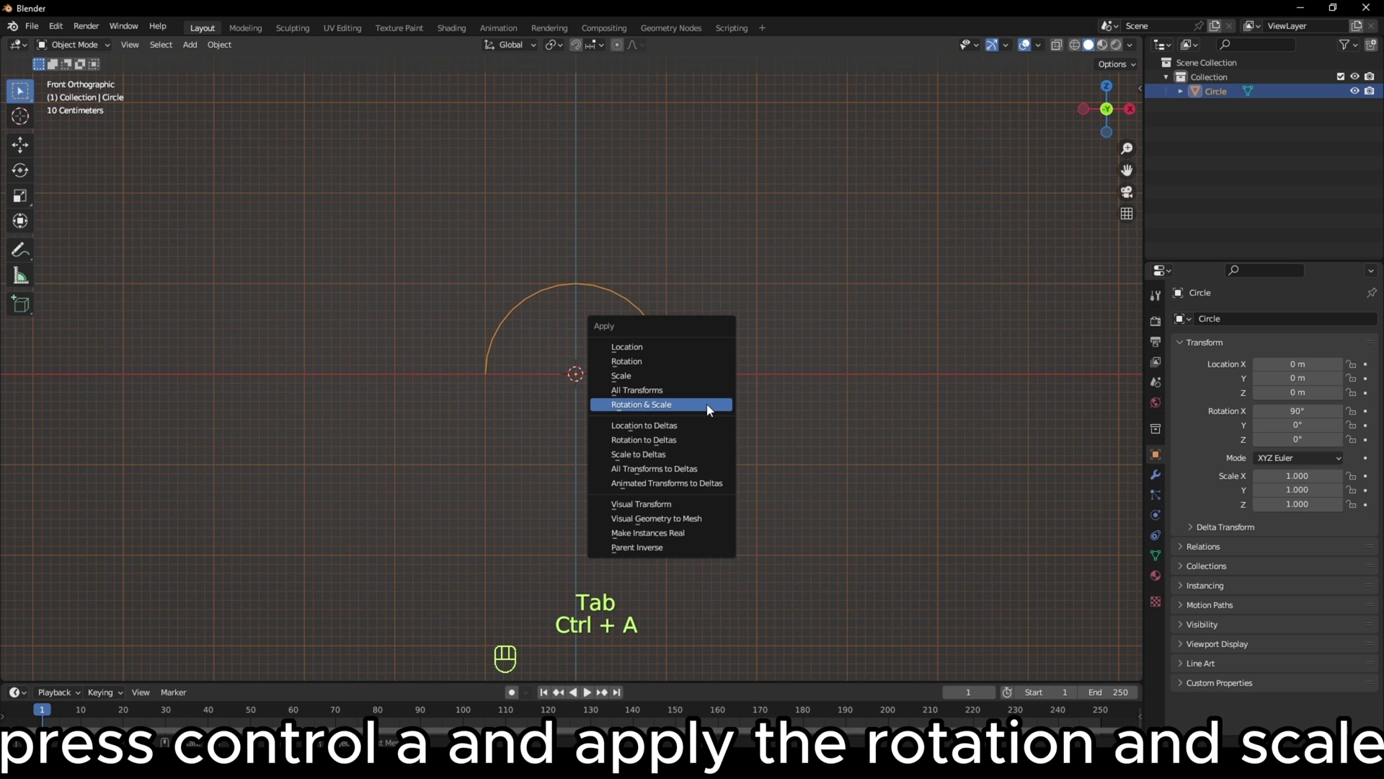
pyautogui.click(707, 404)
# - Extrude the whole arch along Y into a sheet and taper its far edge
pyautogui.press('Tab')
pyautogui.press('KP_7')
pyautogui.press('a')
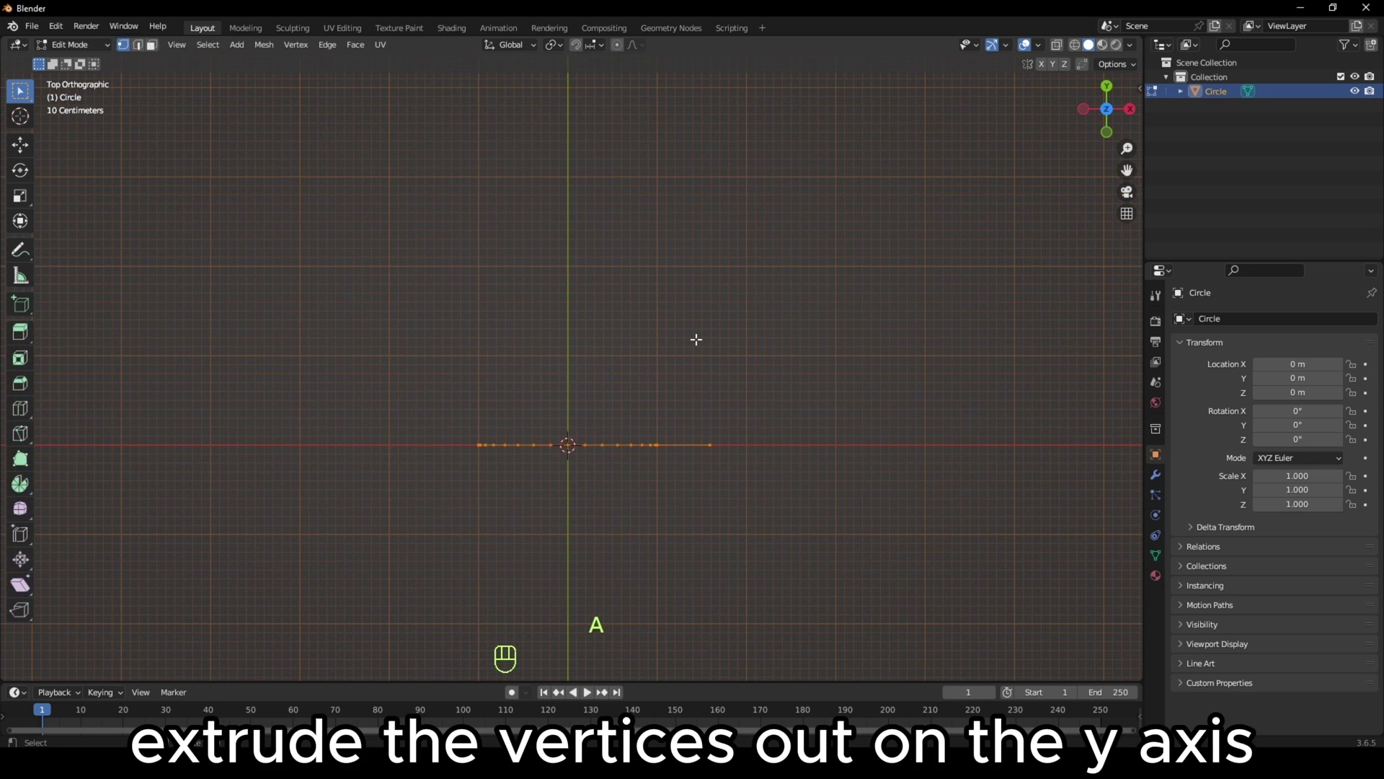
pyautogui.press('e')
pyautogui.press('y')
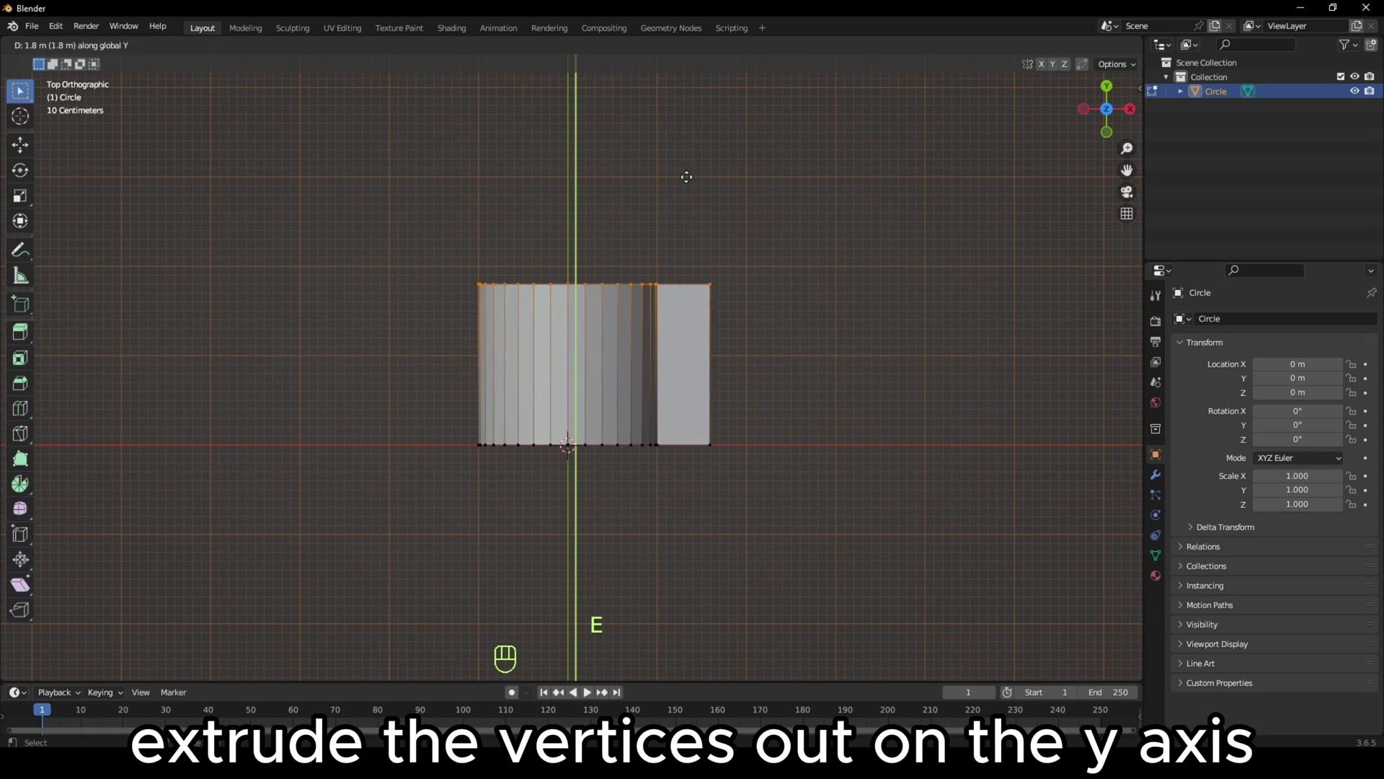
pyautogui.click(687, 176)
pyautogui.press('s')
pyautogui.click(739, 301)
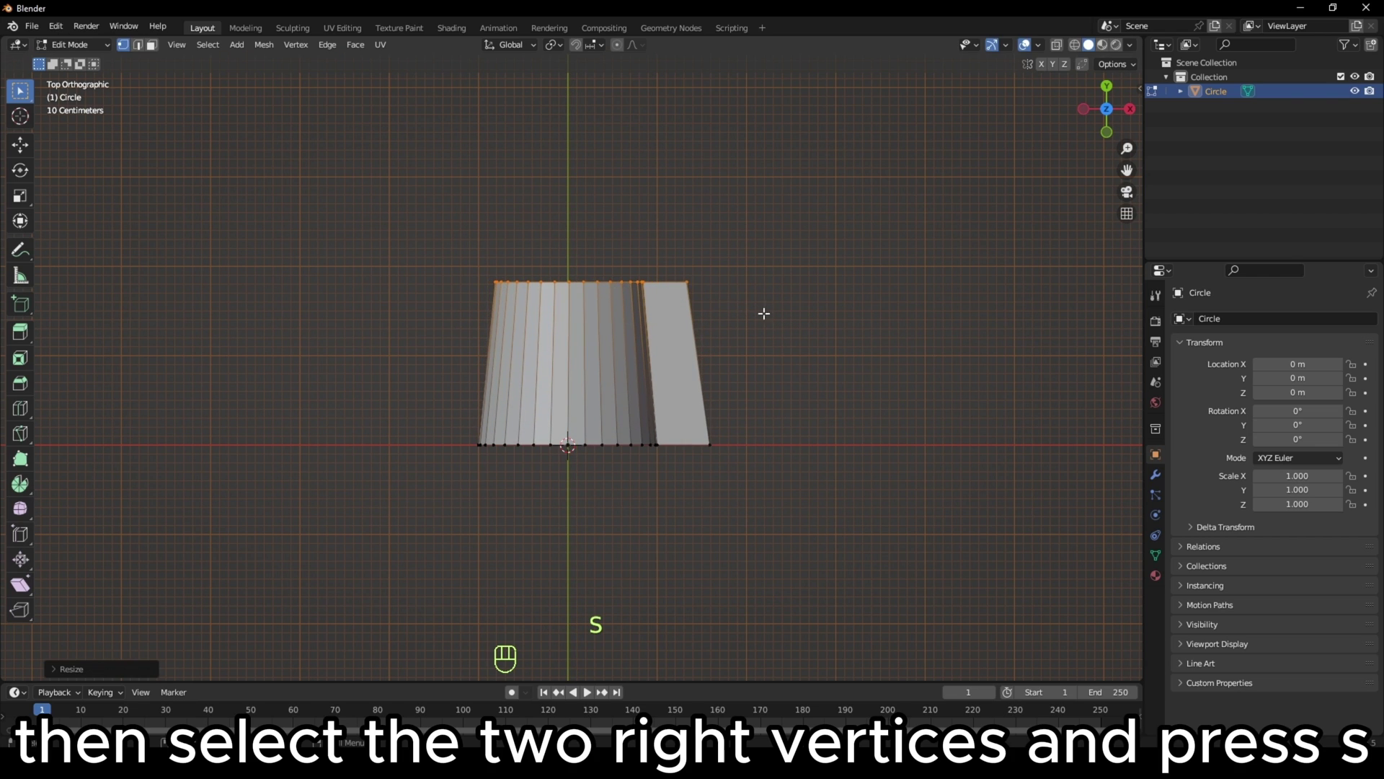
# - Straighten the sheet's right edge by scaling its two right vertices to zero on X
pyautogui.moveTo(669, 260); pyautogui.dragTo(800, 481)
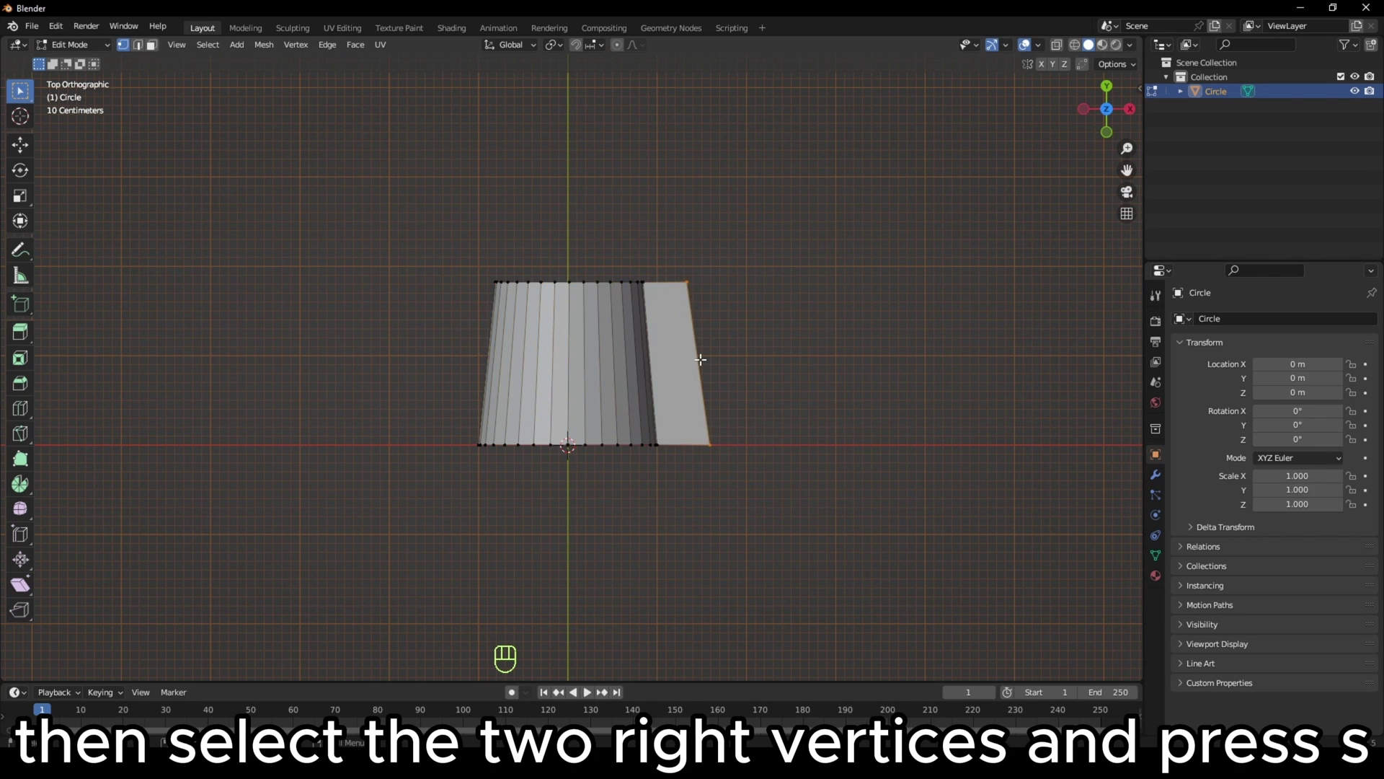
pyautogui.press('s')
pyautogui.press('x')
pyautogui.press('0')
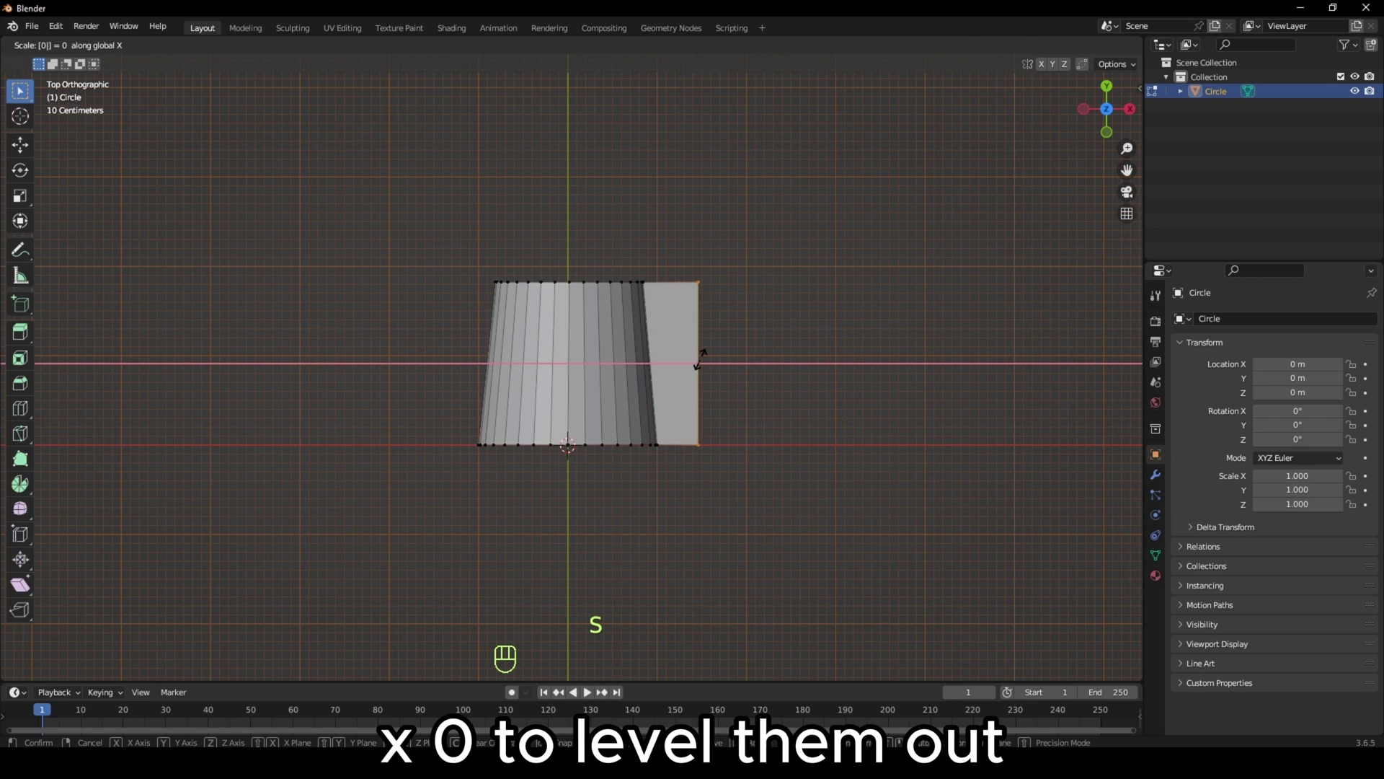
pyautogui.click(700, 358)
# - Lower the tile's top edge vertically so the sheet slopes
pyautogui.moveTo(523, 270); pyautogui.dragTo(773, 310)
pyautogui.press('KP_3')
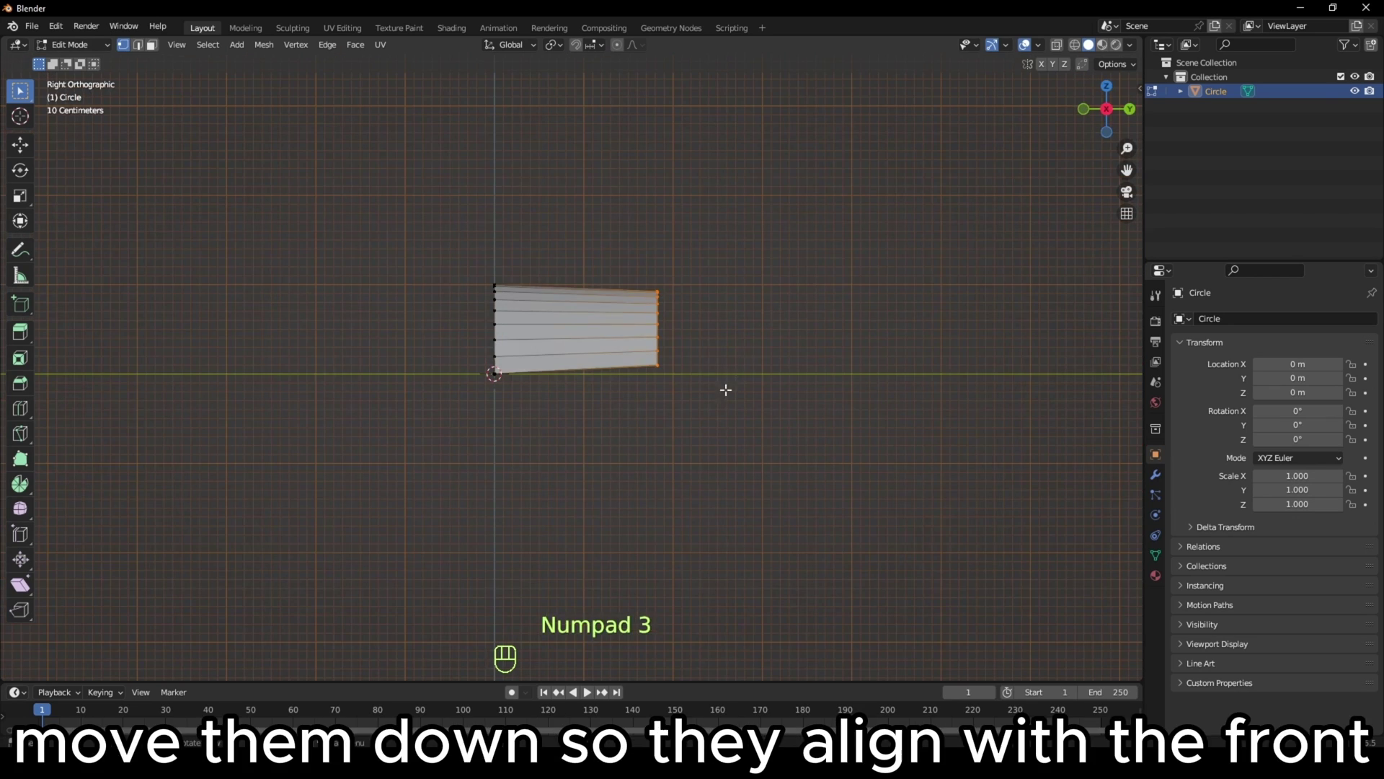
pyautogui.scroll(5, 726, 386)
pyautogui.press('g')
pyautogui.middleClick(720, 396)
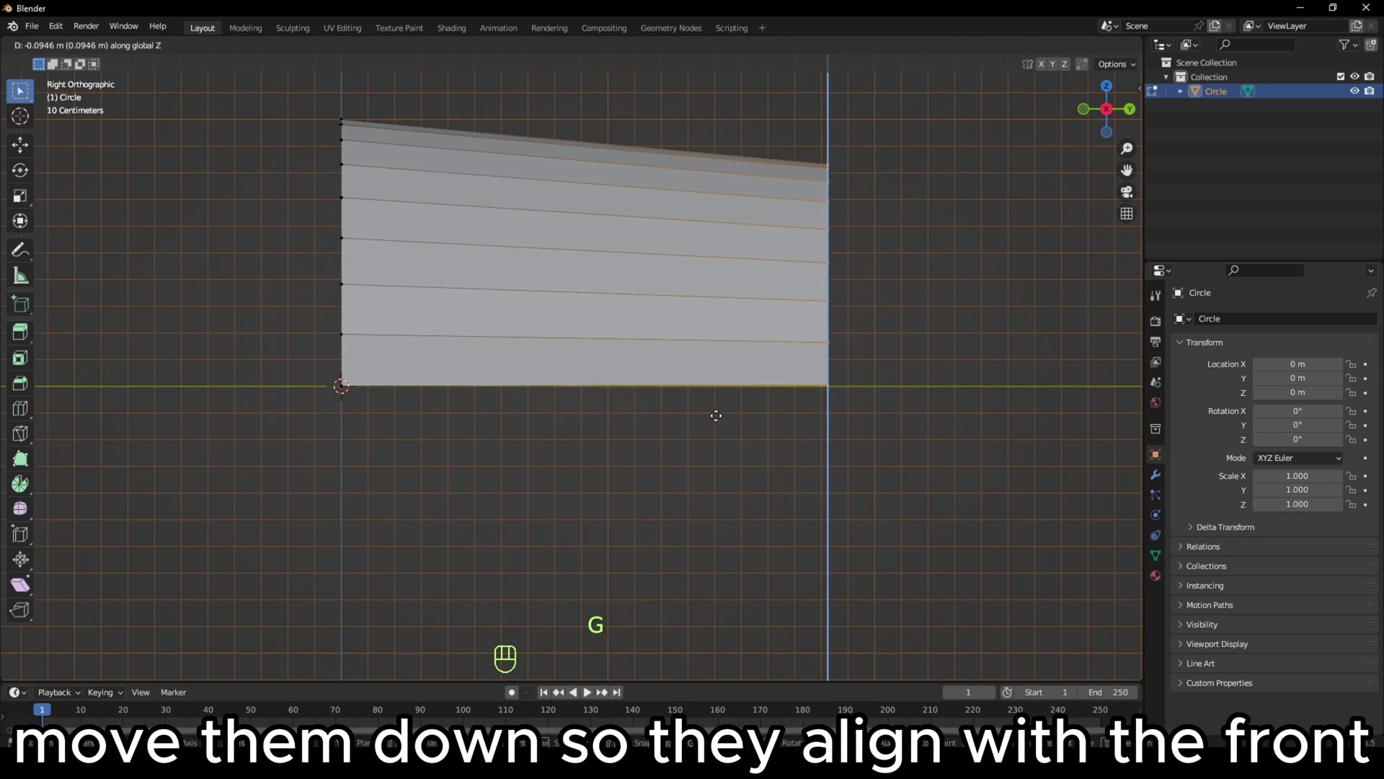
# - Add a Solidify modifier with even thickness and a Thickness of 0.08
pyautogui.click(1222, 318)
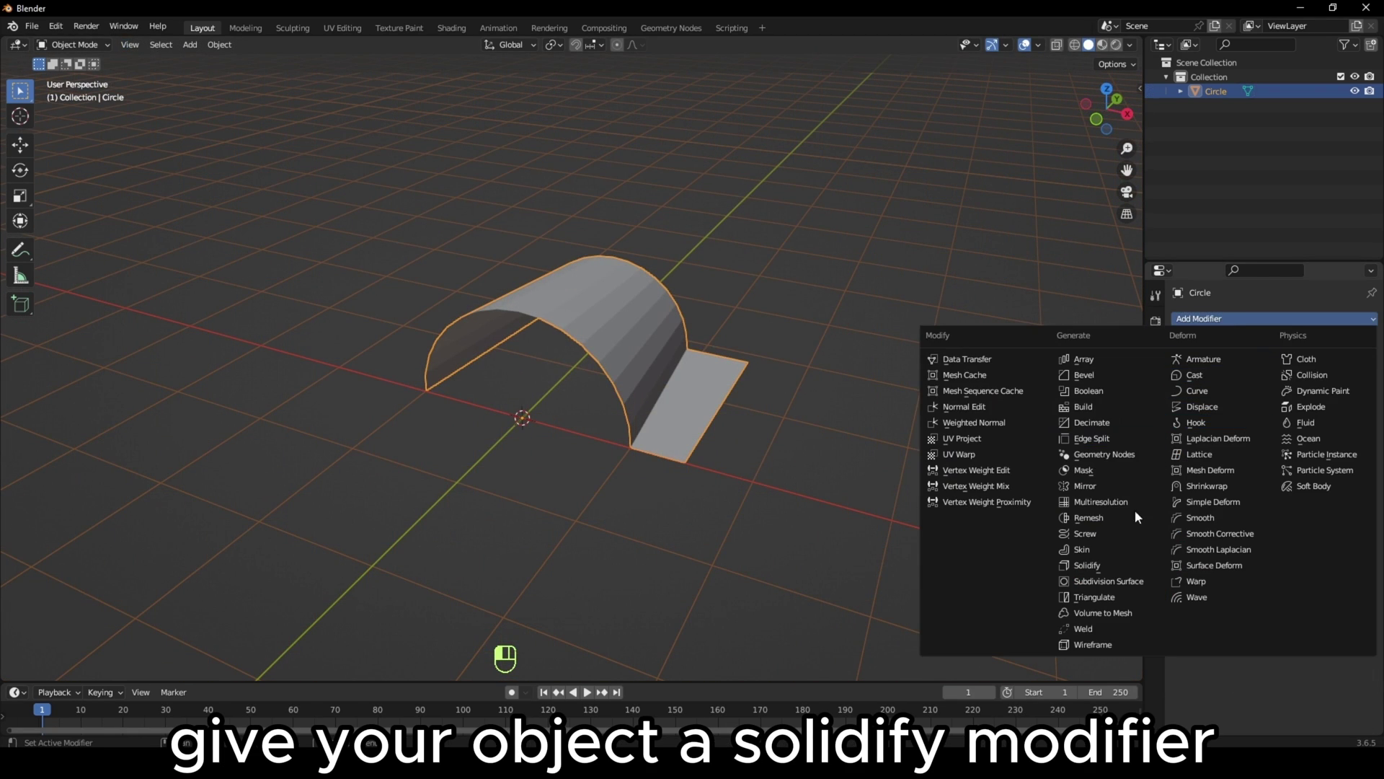
pyautogui.click(1114, 565)
pyautogui.click(1259, 419)
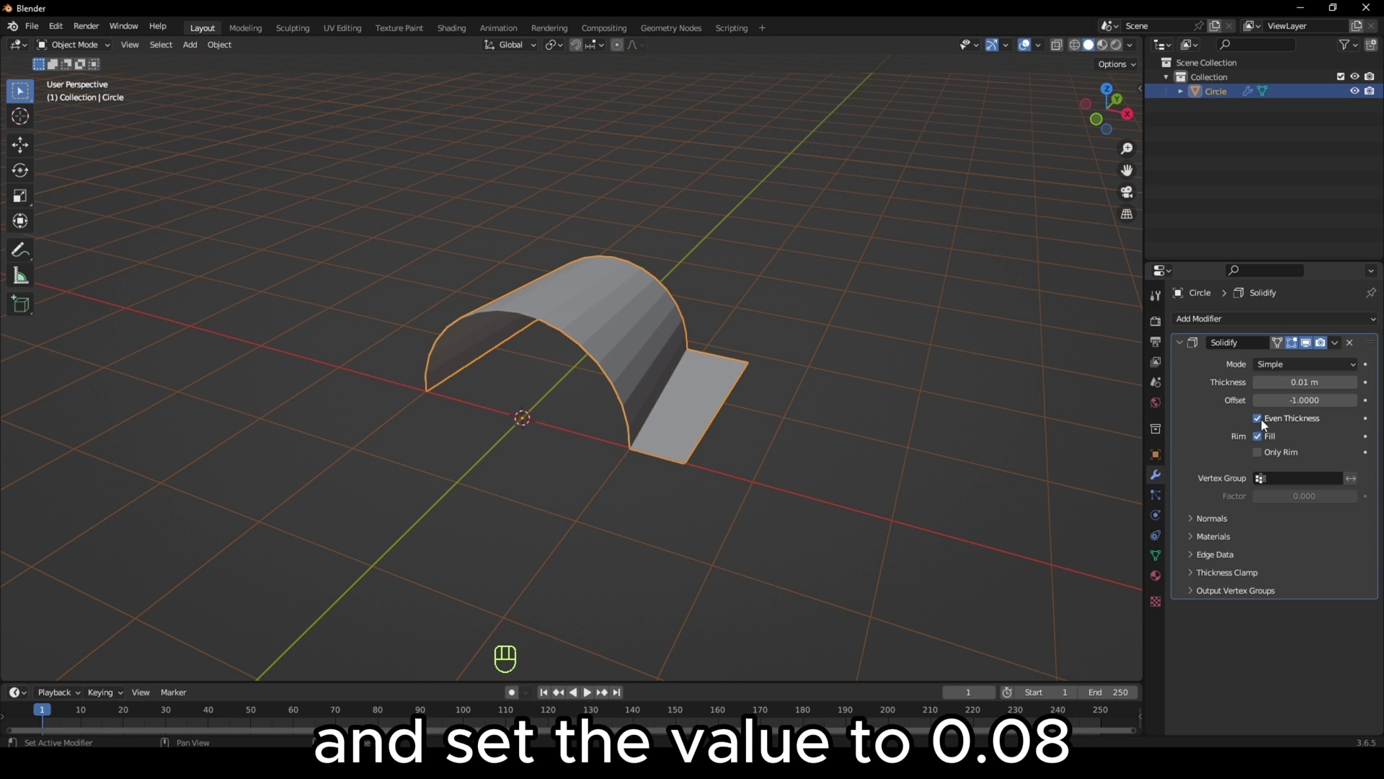
pyautogui.click(1284, 383)
pyautogui.write('0.08')
pyautogui.press('Return')
pyautogui.click(1180, 342)
# - Add an Array modifier and close the gap between the repeated arch tiles
pyautogui.click(1222, 318)
pyautogui.click(1067, 359)
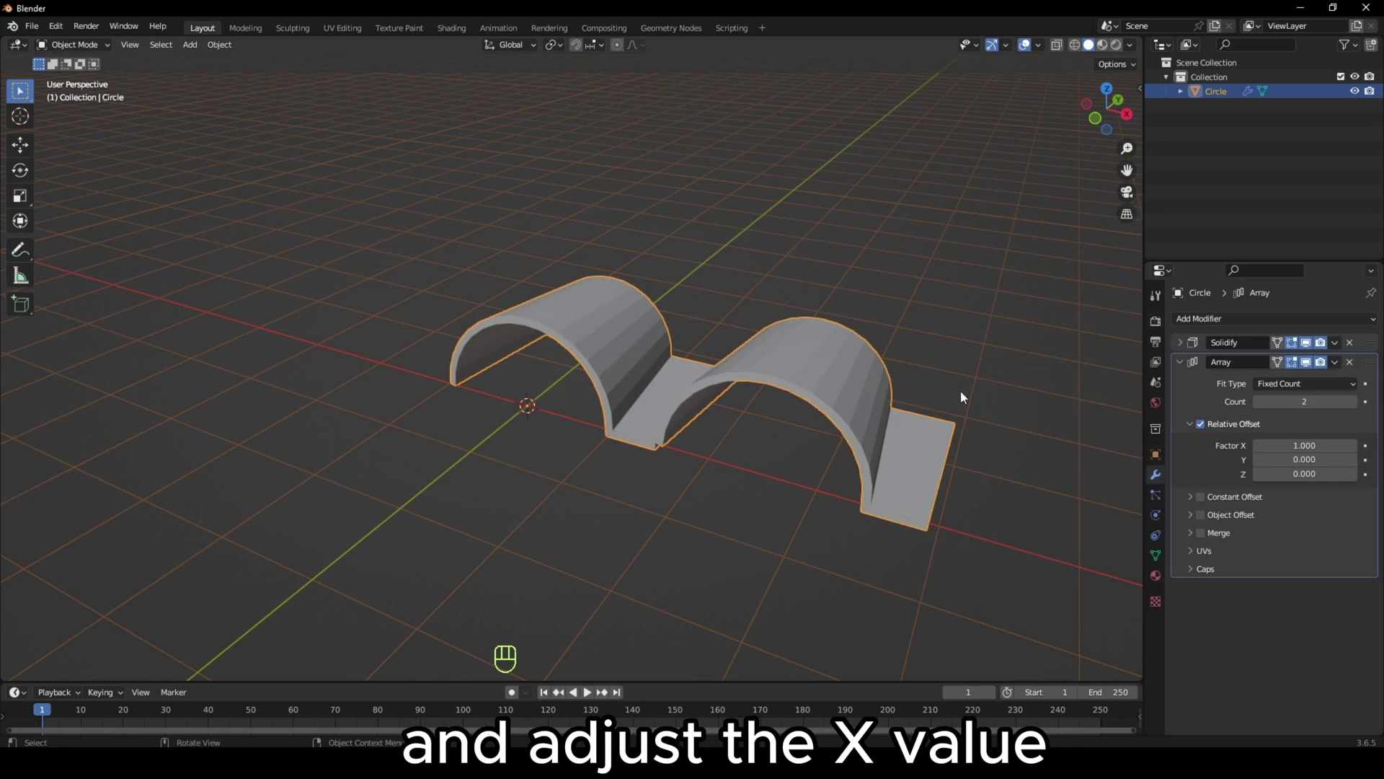
pyautogui.press('KP_1')
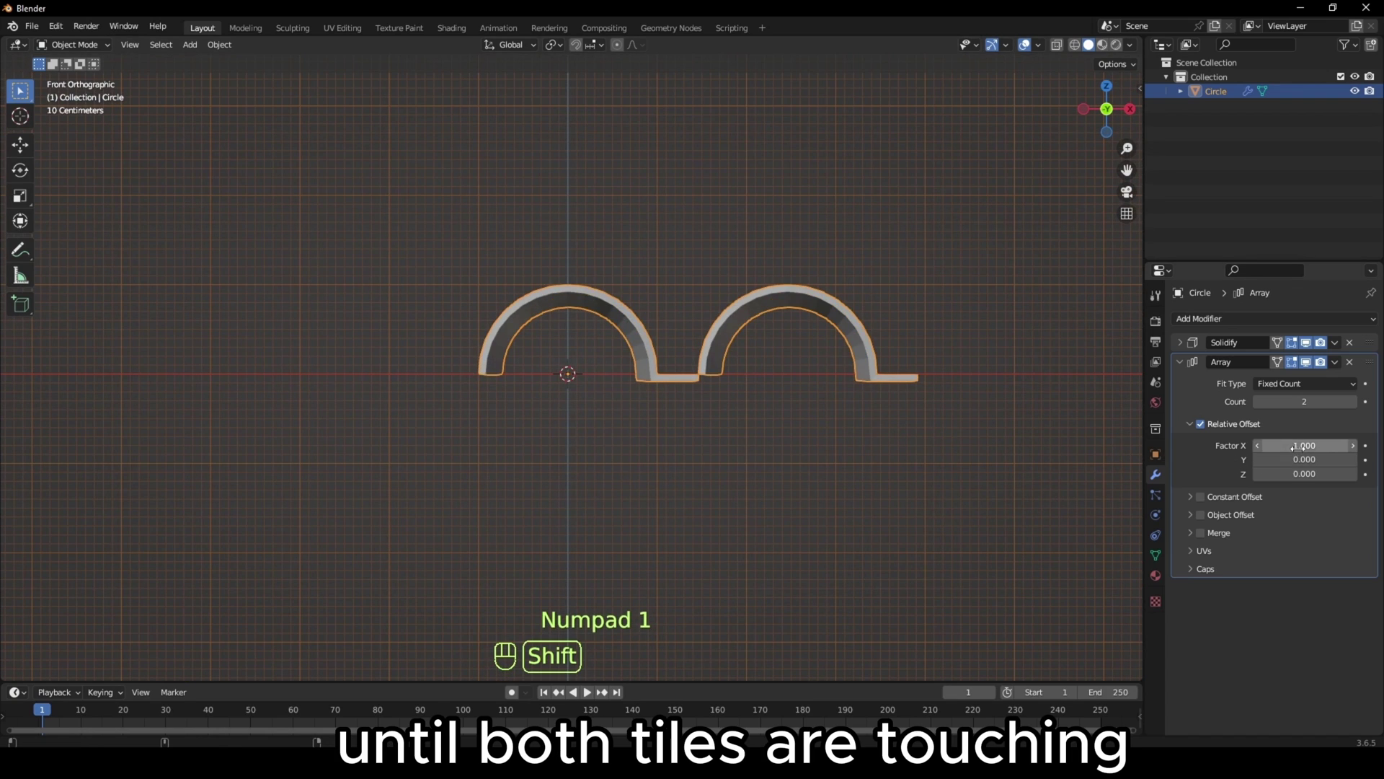
pyautogui.keyDown('shift'); pyautogui.moveTo(1305, 445); pyautogui.dragTo(1272, 445); pyautogui.keyUp('shift')
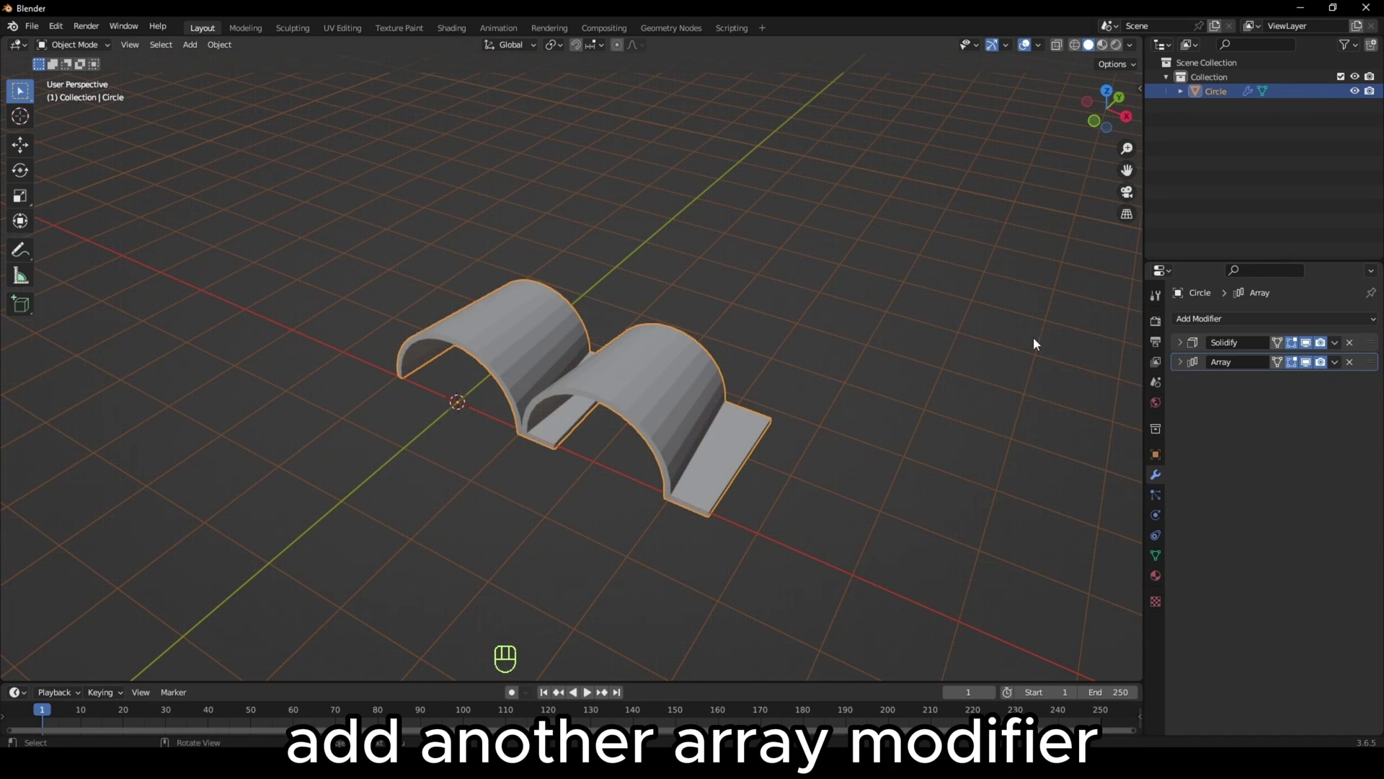
# - Add a second Array with zeroed offset factors, then raise Factor Y to 0.920
pyautogui.click(1199, 318)
pyautogui.click(1068, 360)
pyautogui.doubleClick(1305, 464)
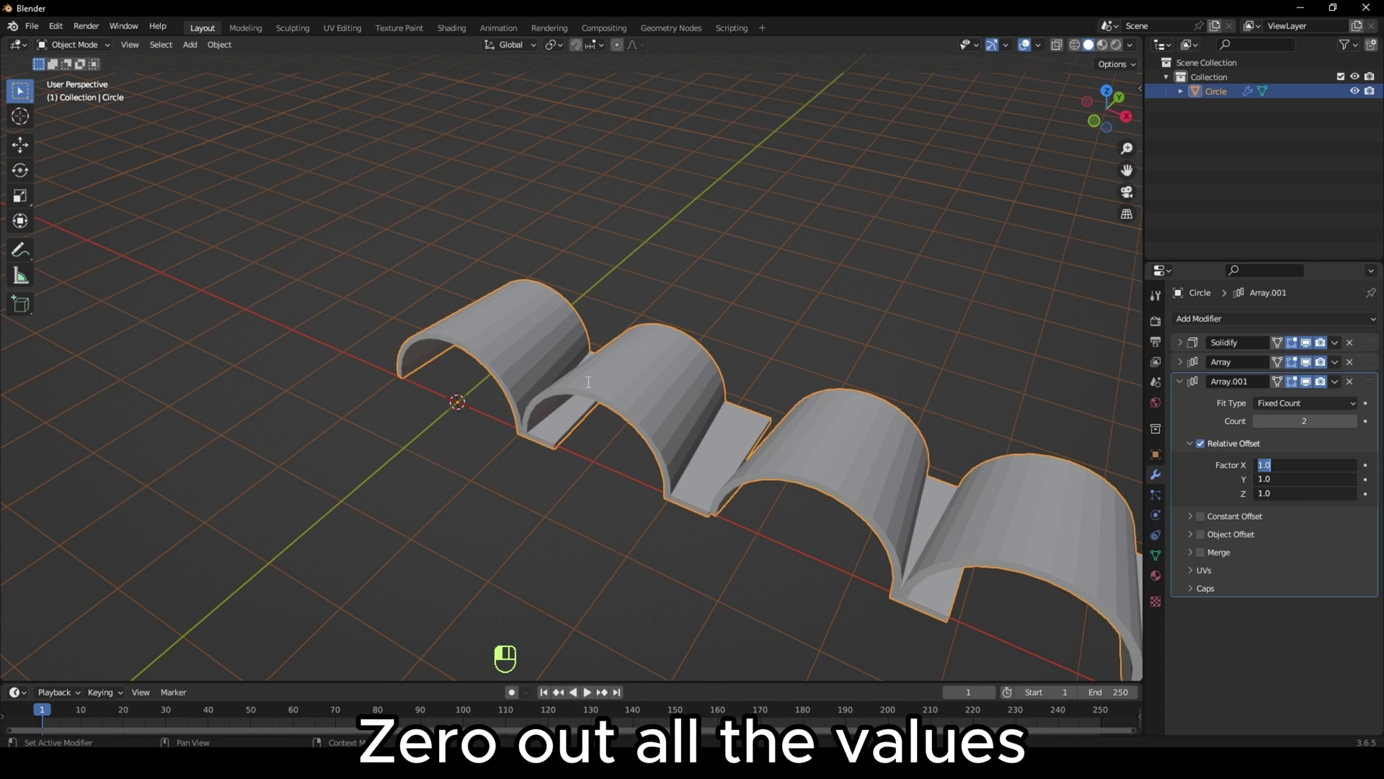
pyautogui.write('0')
pyautogui.press('Return')
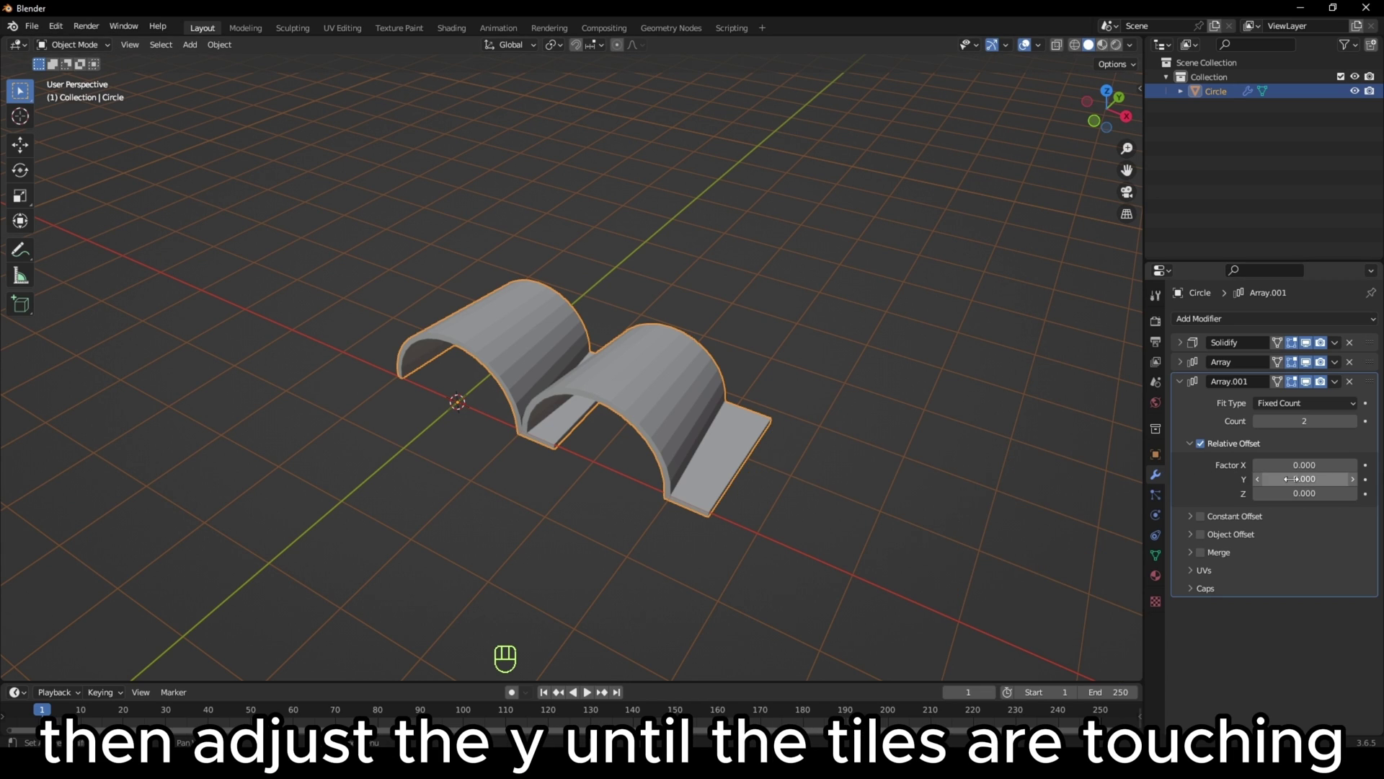
pyautogui.keyDown('shift'); pyautogui.moveTo(1290, 479); pyautogui.dragTo(1325, 479); pyautogui.keyUp('shift')
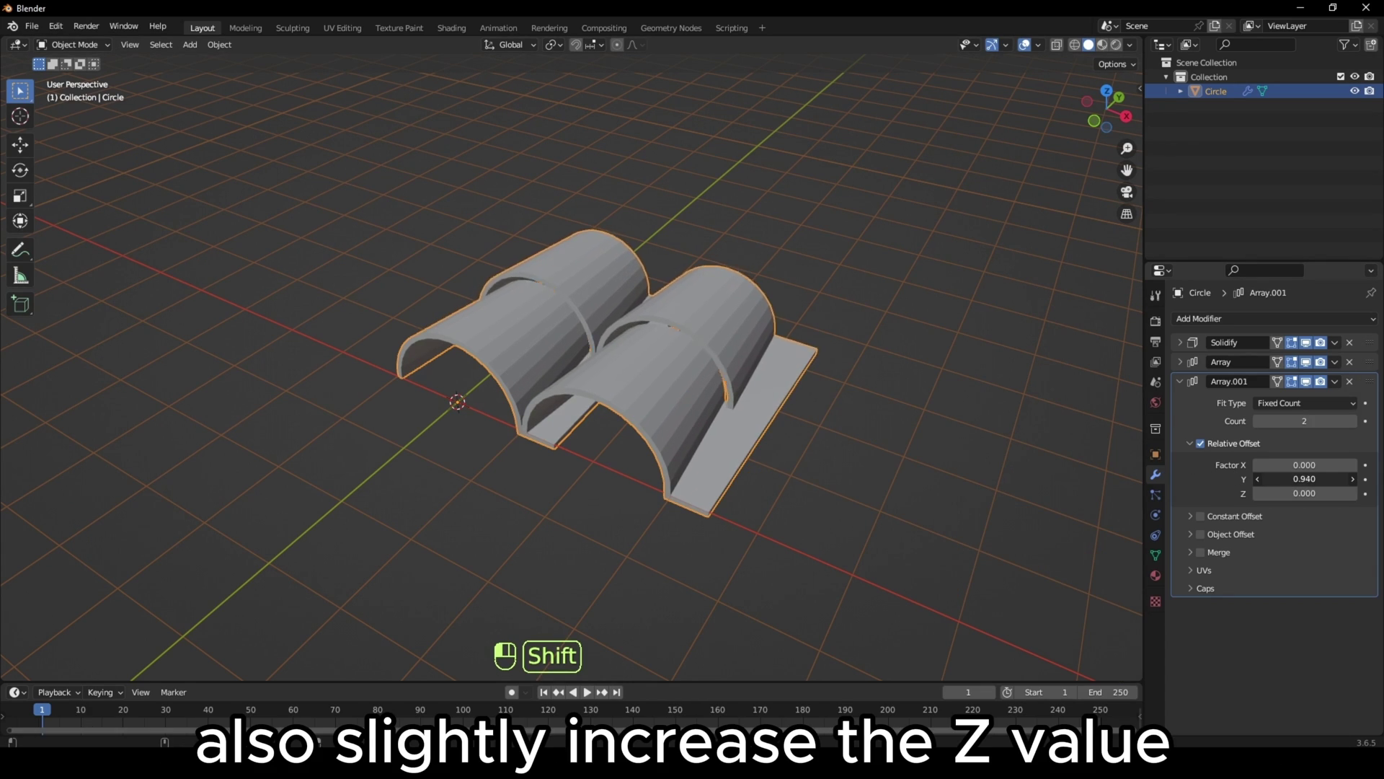
pyautogui.moveTo(790, 358); pyautogui.dragTo(726, 330, button='middle')
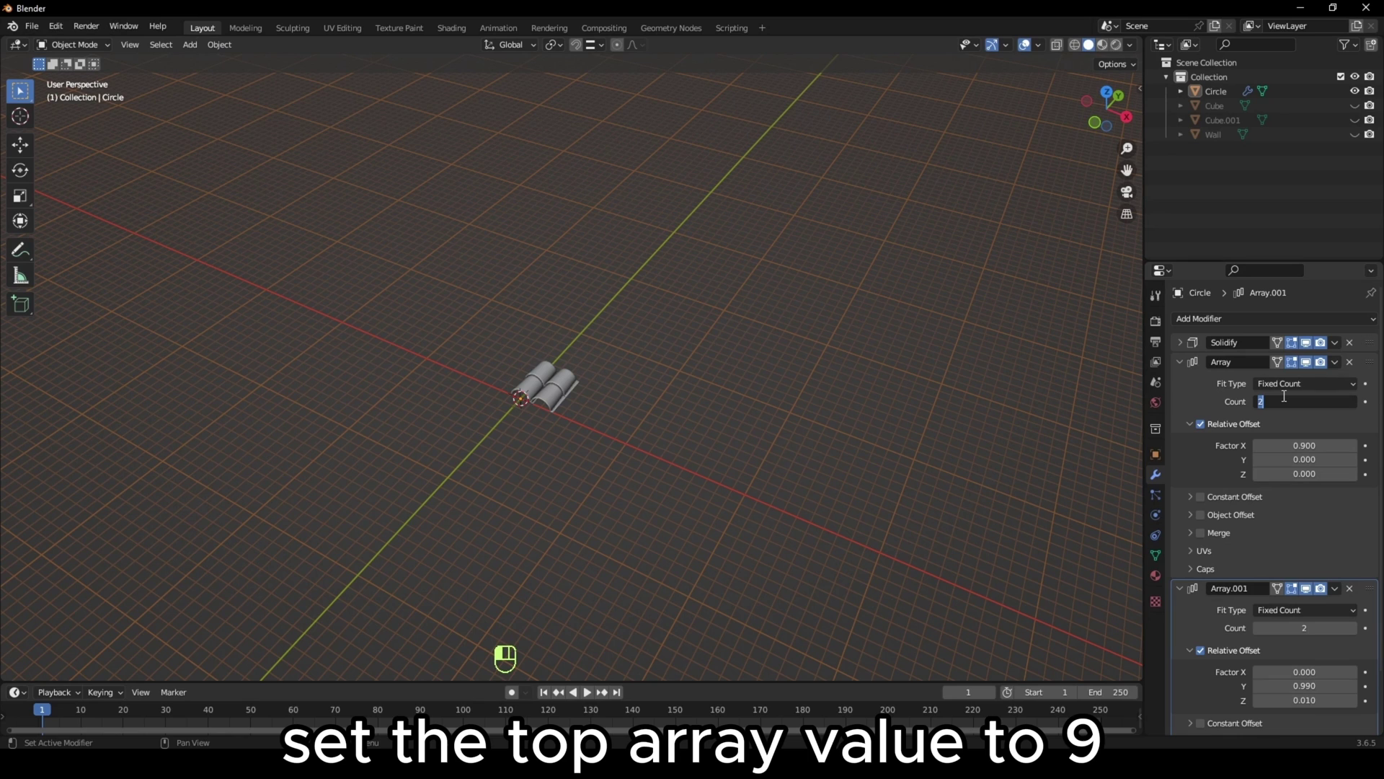
# - Set the array counts to 9 tiles across and 6 rows deep
pyautogui.write('9')
pyautogui.press('Return')
pyautogui.write('6')
pyautogui.press('Return')
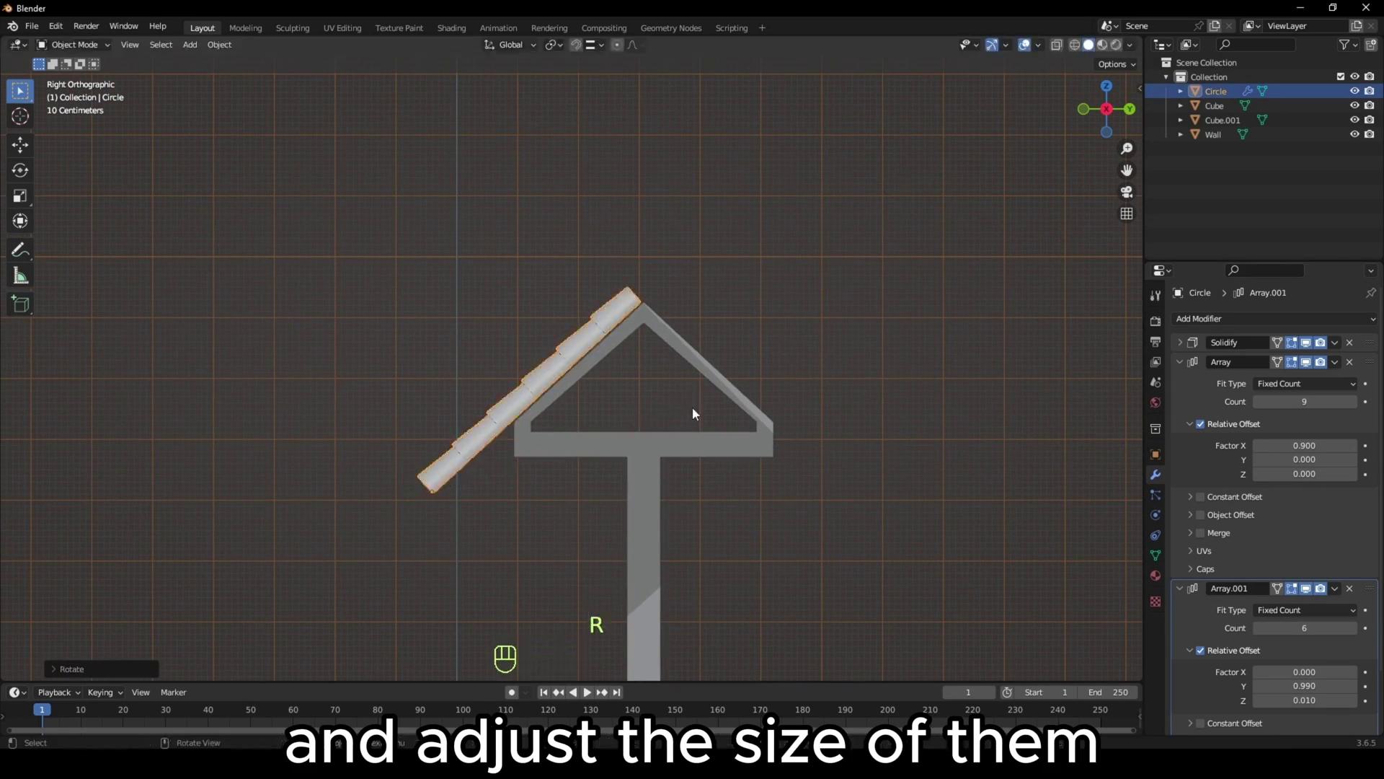
# - Move the tile grid into place along the roof frame's slope
pyautogui.press('g')
pyautogui.click(610, 431)
pyautogui.scroll(4, 694, 377)
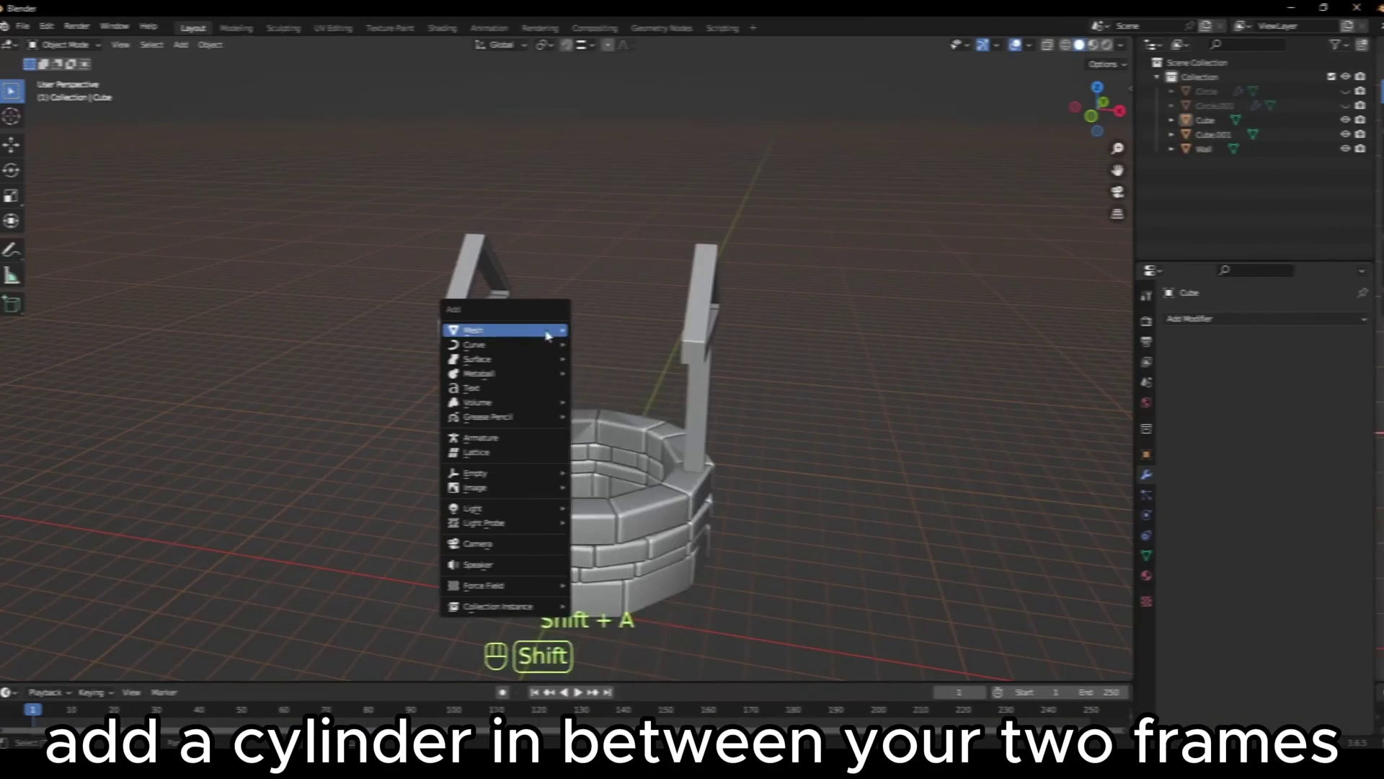
# - Add a cylinder, lay it horizontally and stretch it between the two well posts
pyautogui.click(628, 404)
pyautogui.press('r')
pyautogui.press('s')
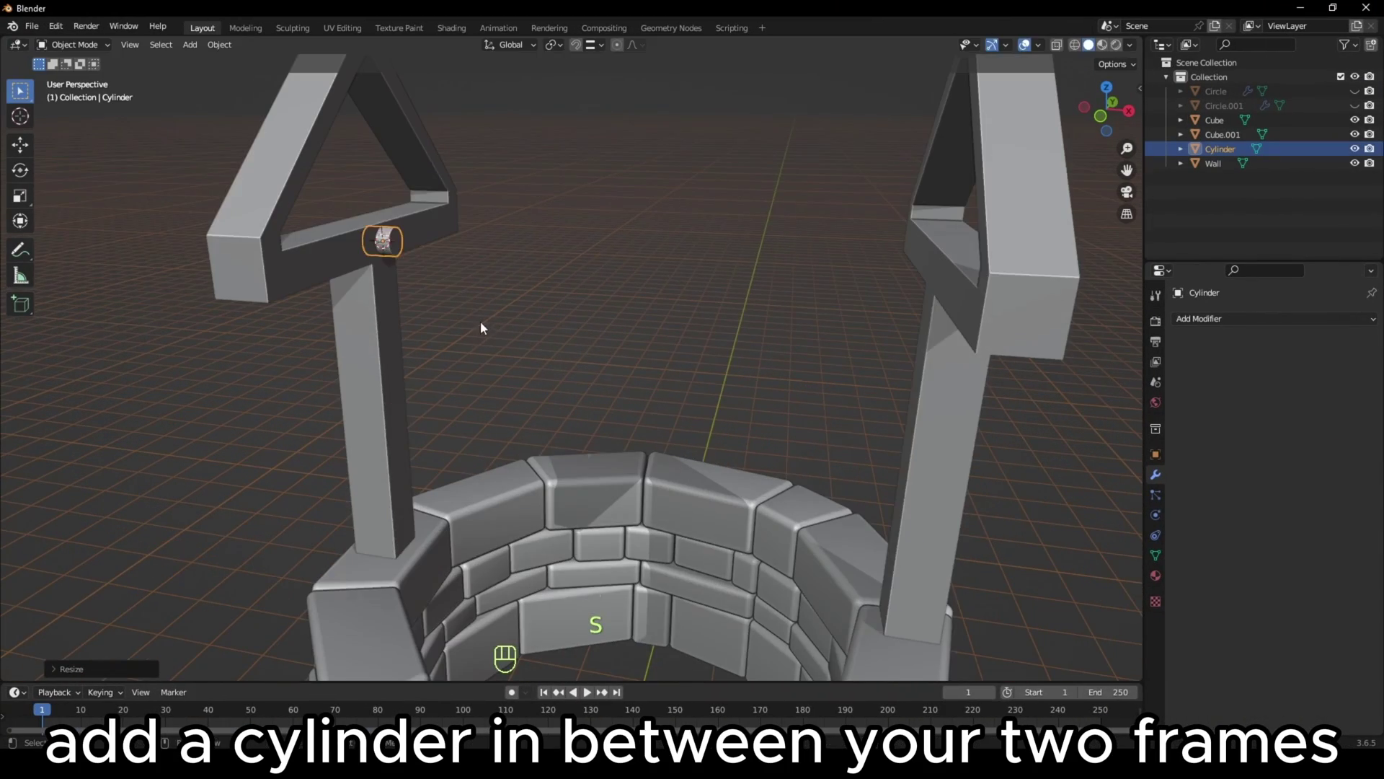
pyautogui.press('g')
pyautogui.press('g')
pyautogui.press('Tab')
pyautogui.press('3')
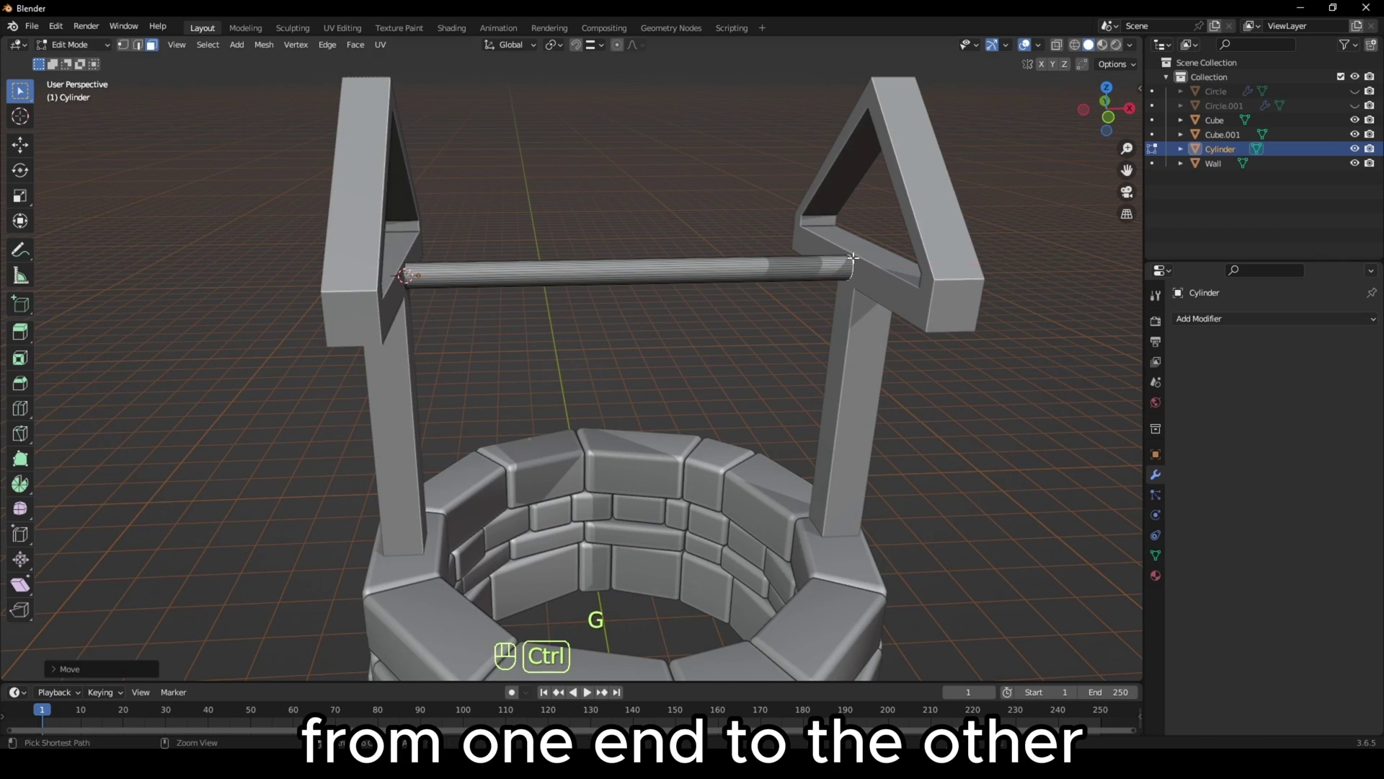
pyautogui.press('Tab')
# - Thin the axle cylinder evenly and set its origin to its geometry
pyautogui.moveTo(649, 364); pyautogui.dragTo(683, 361, button='middle')
pyautogui.press('a')
pyautogui.hotkey('alt', 's')
pyautogui.rightClick(678, 346)
pyautogui.press('Tab')
pyautogui.click(220, 44)
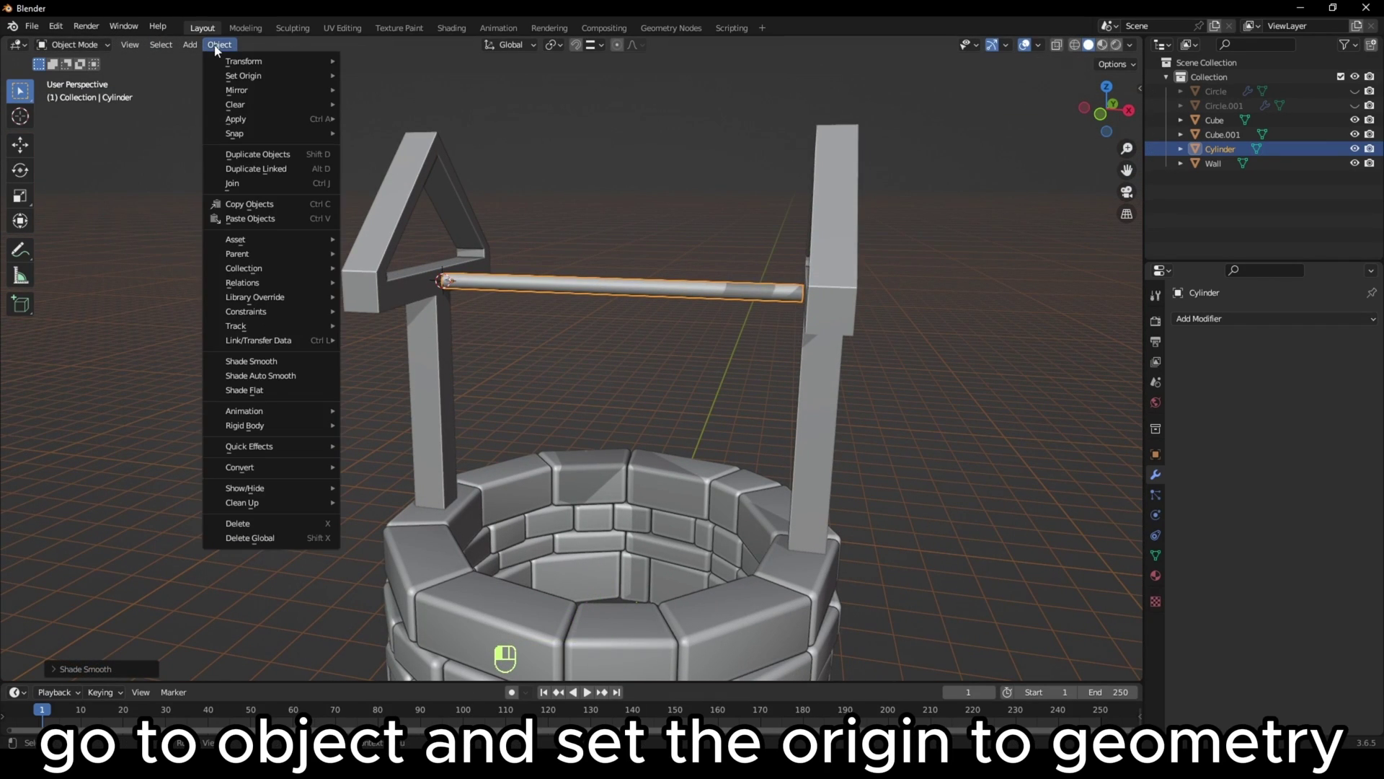
pyautogui.moveTo(243, 77)
pyautogui.click(398, 91)
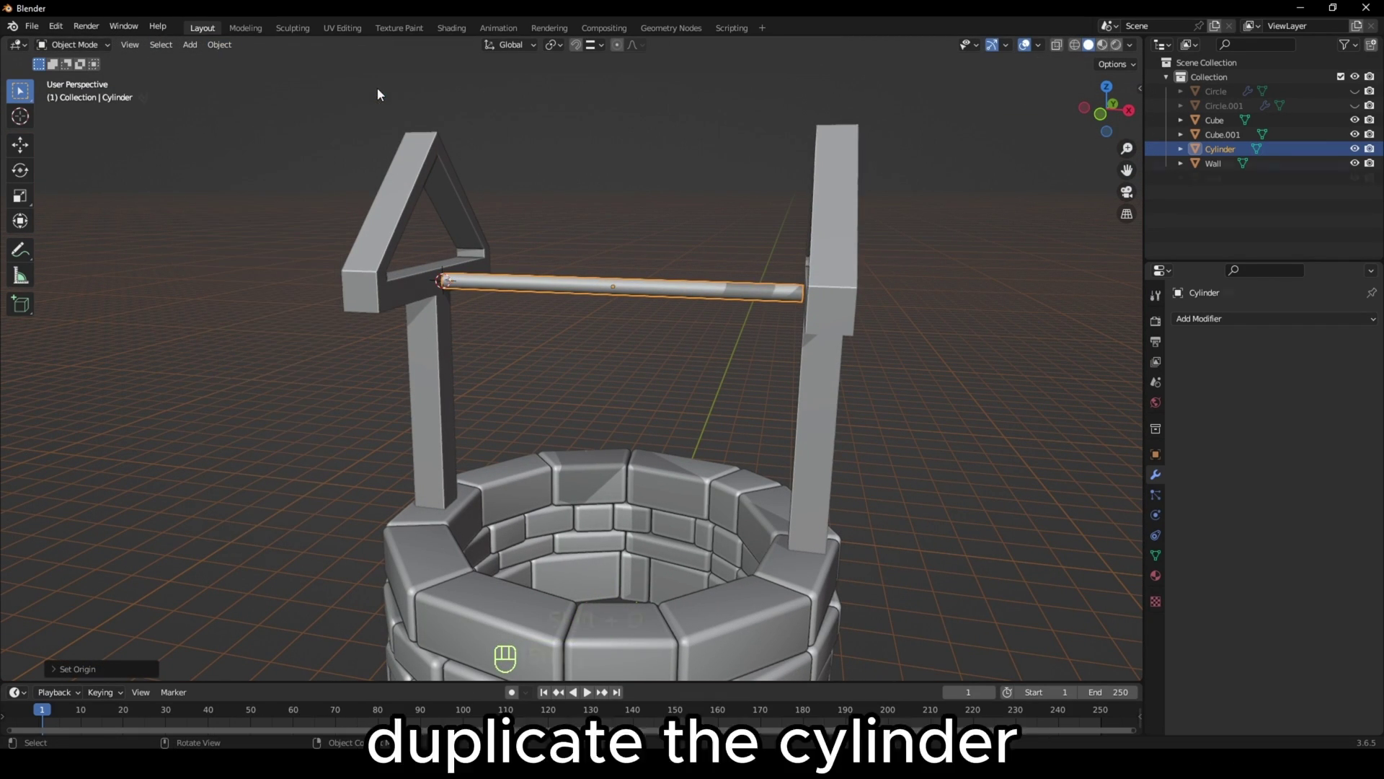
# - Duplicate the axle into a shorter, thicker drum around its middle
pyautogui.hotkey('shift', 'd')
pyautogui.press('s')
pyautogui.press('x')
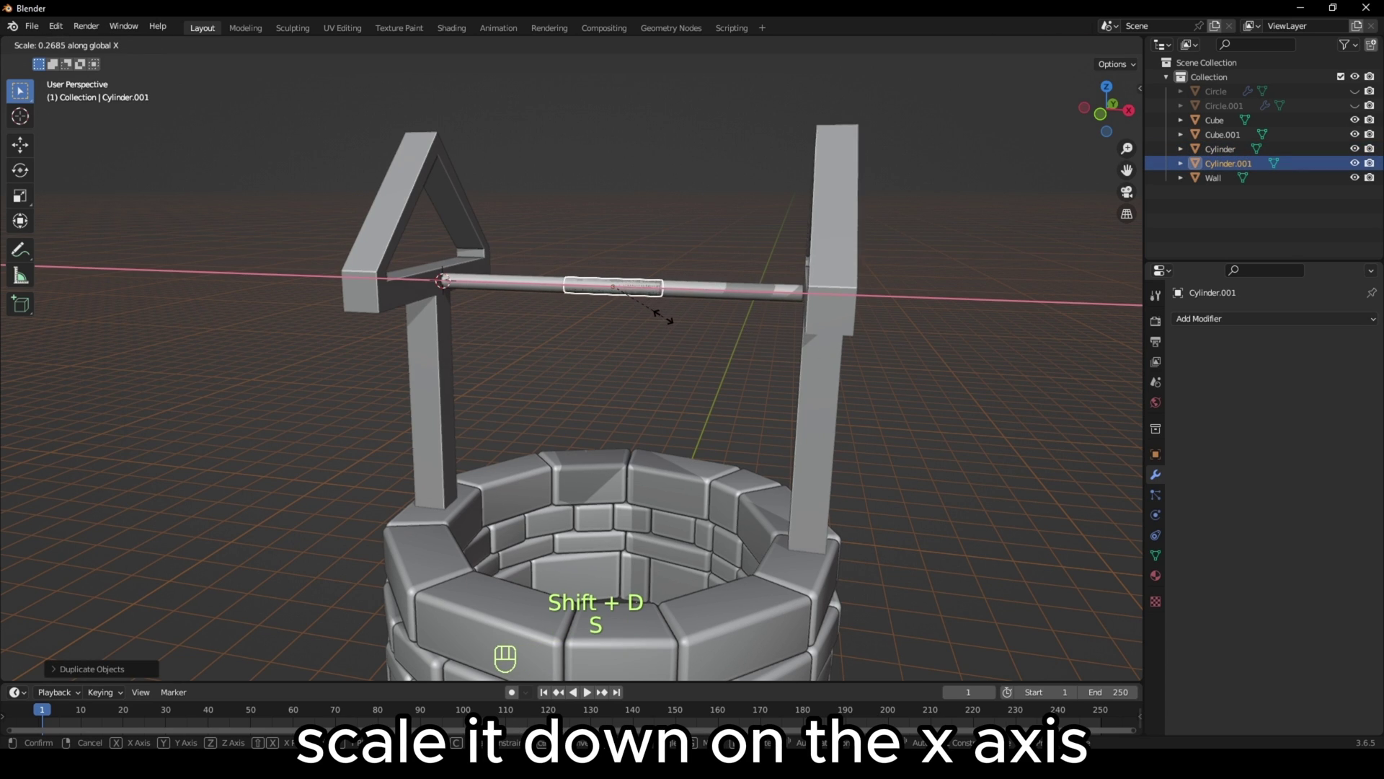
pyautogui.click(649, 313)
pyautogui.press('s')
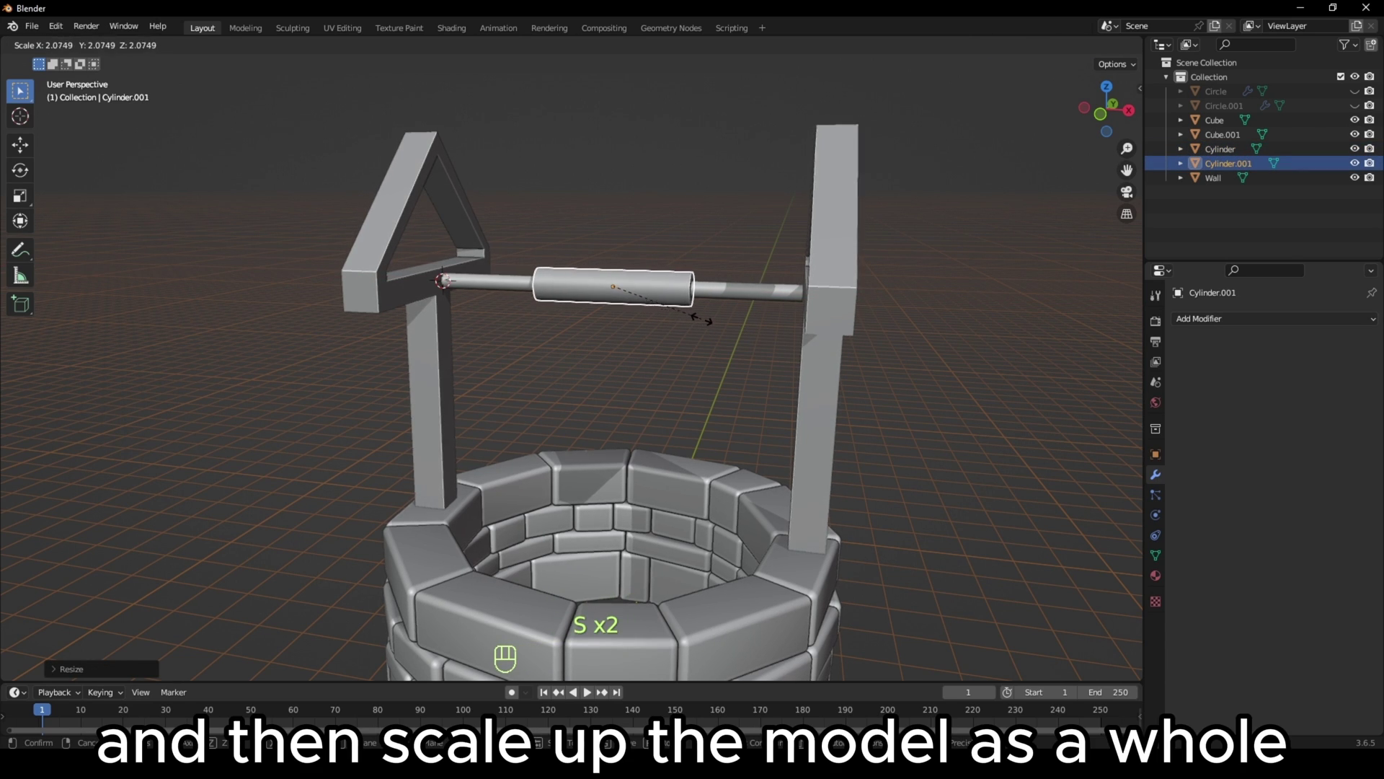
pyautogui.click(695, 317)
pyautogui.press('Tab')
# - Add 12 loop cuts around the drum and separate a copy of them into their own object
pyautogui.hotkey('ctrl', 'r')
pyautogui.scroll(11, 617, 275)
pyautogui.click(617, 275)
pyautogui.rightClick(617, 275)
pyautogui.hotkey('shift', 'd')
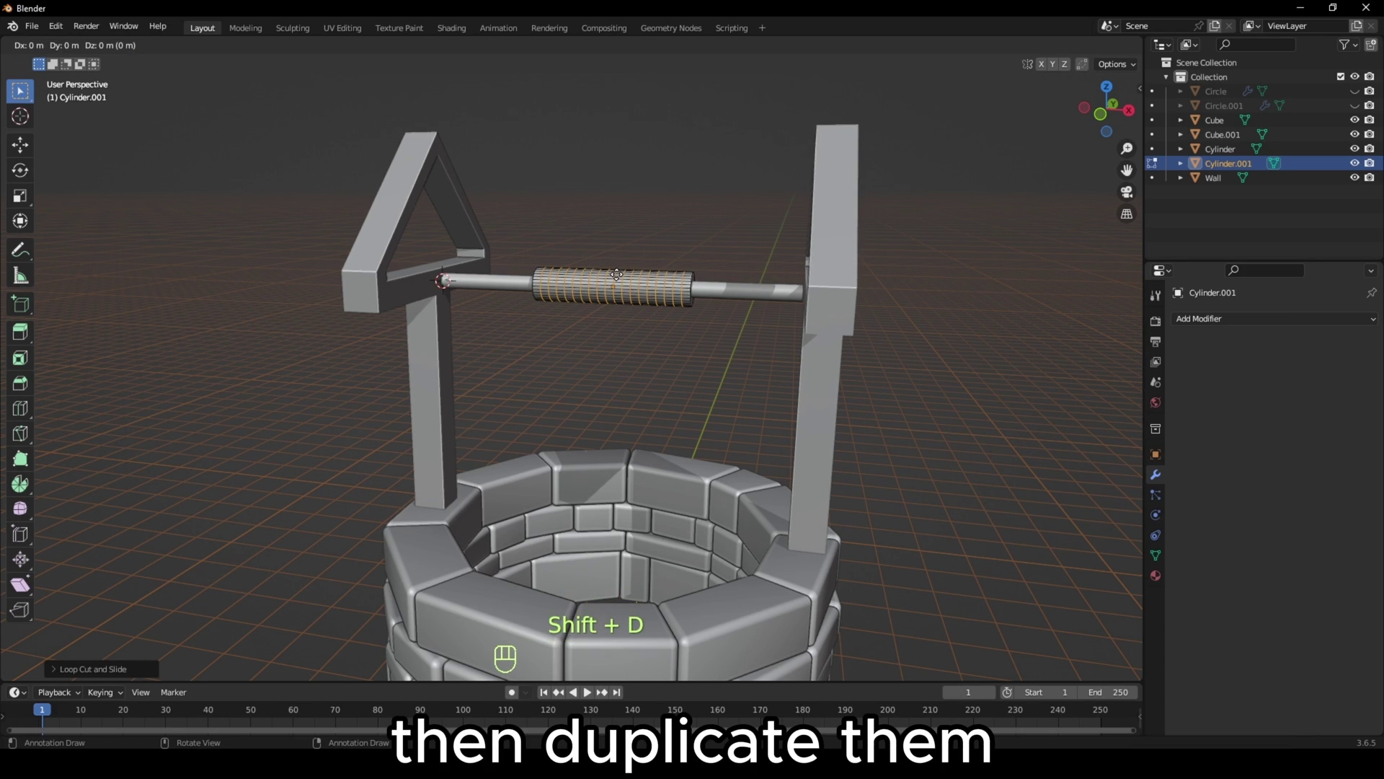
pyautogui.rightClick(617, 274)
pyautogui.press('p')
pyautogui.click(617, 275)
pyautogui.press('Tab')
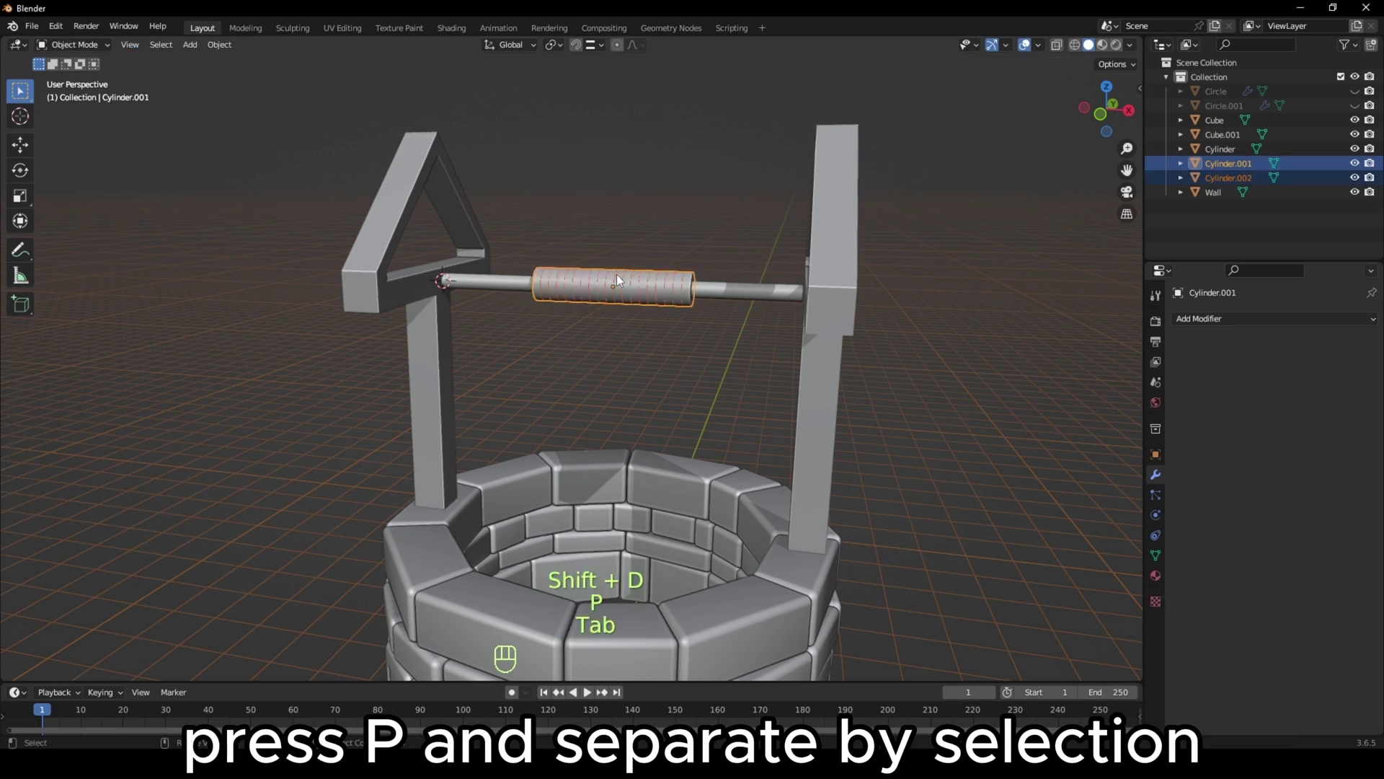
pyautogui.click(617, 275)
# - Convert the separated loops to a curve, apply its scale, and set Bevel Depth to 0.208 m
pyautogui.rightClick(617, 275)
pyautogui.moveTo(604, 318)
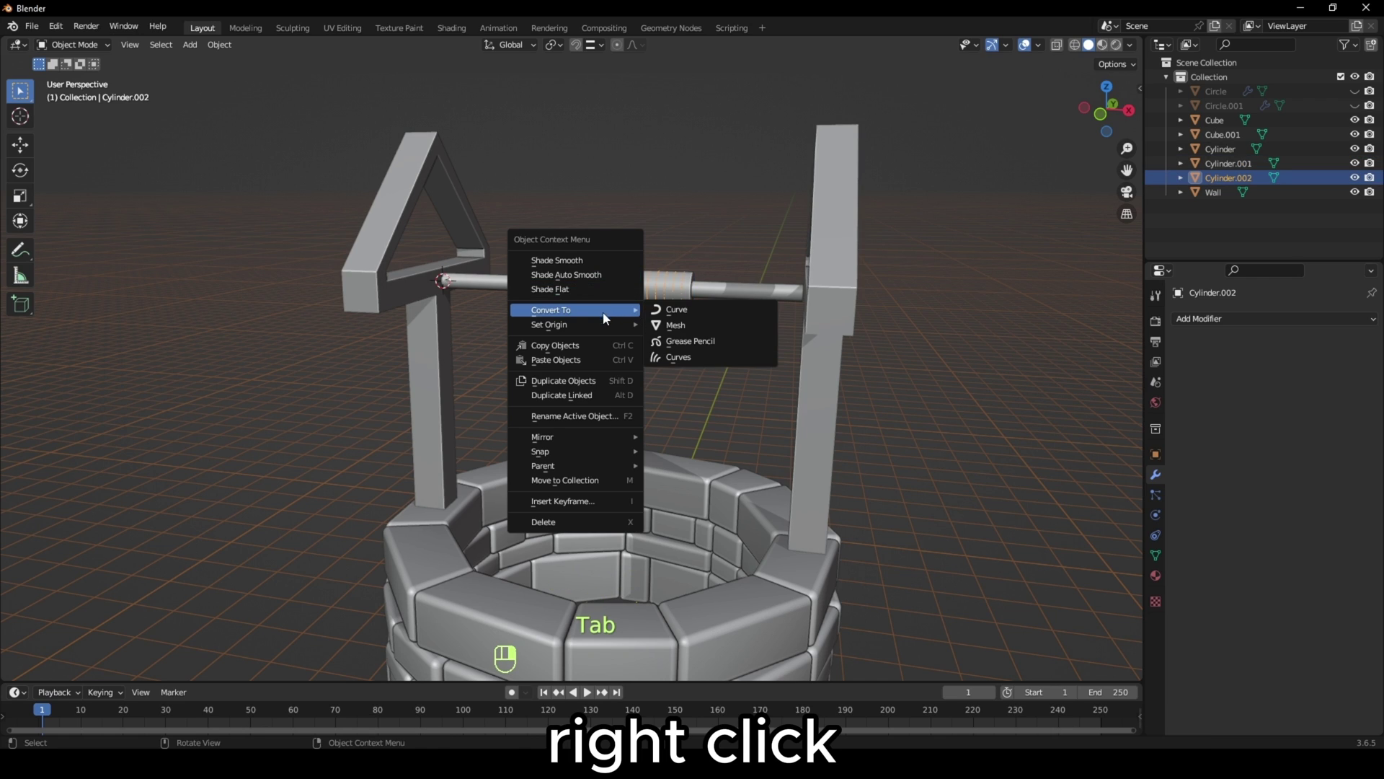
pyautogui.click(684, 315)
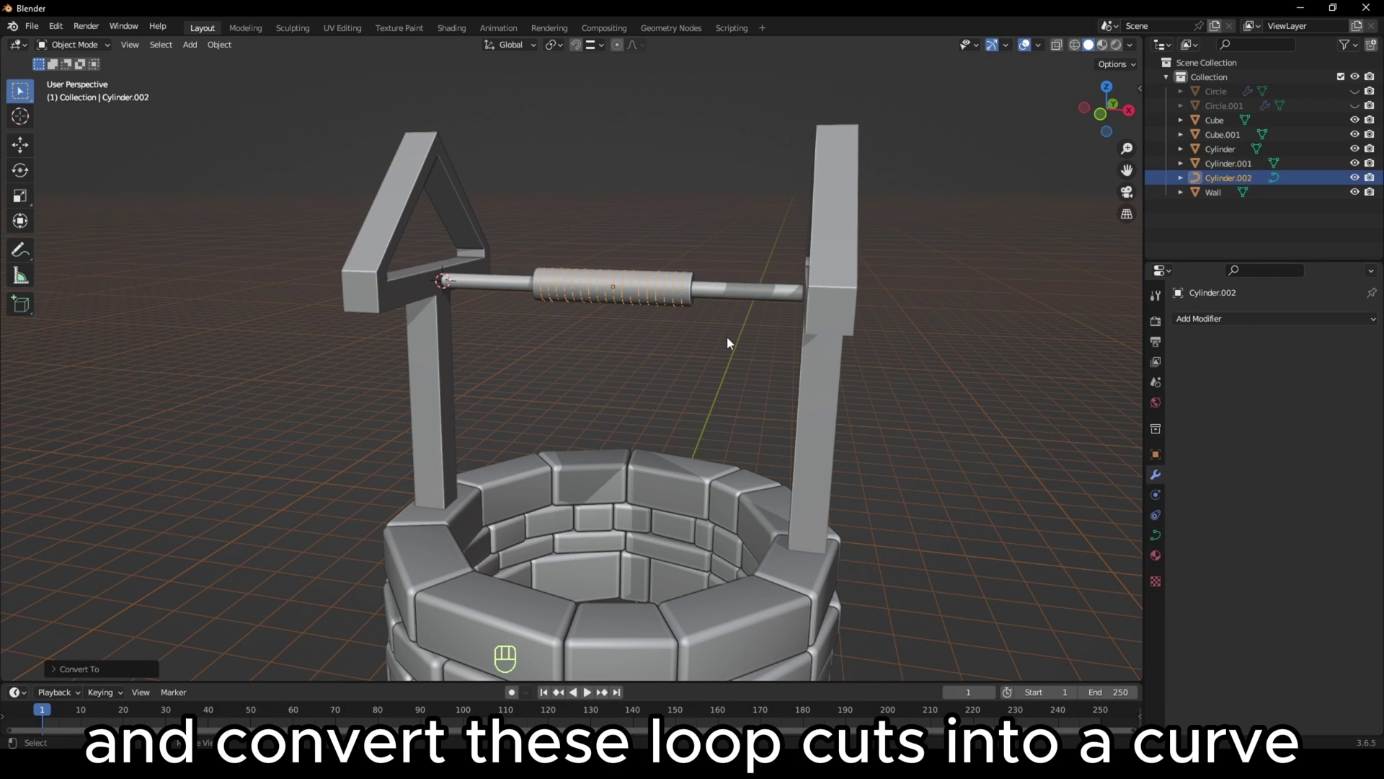
pyautogui.hotkey('ctrl', 'a')
pyautogui.click(693, 310)
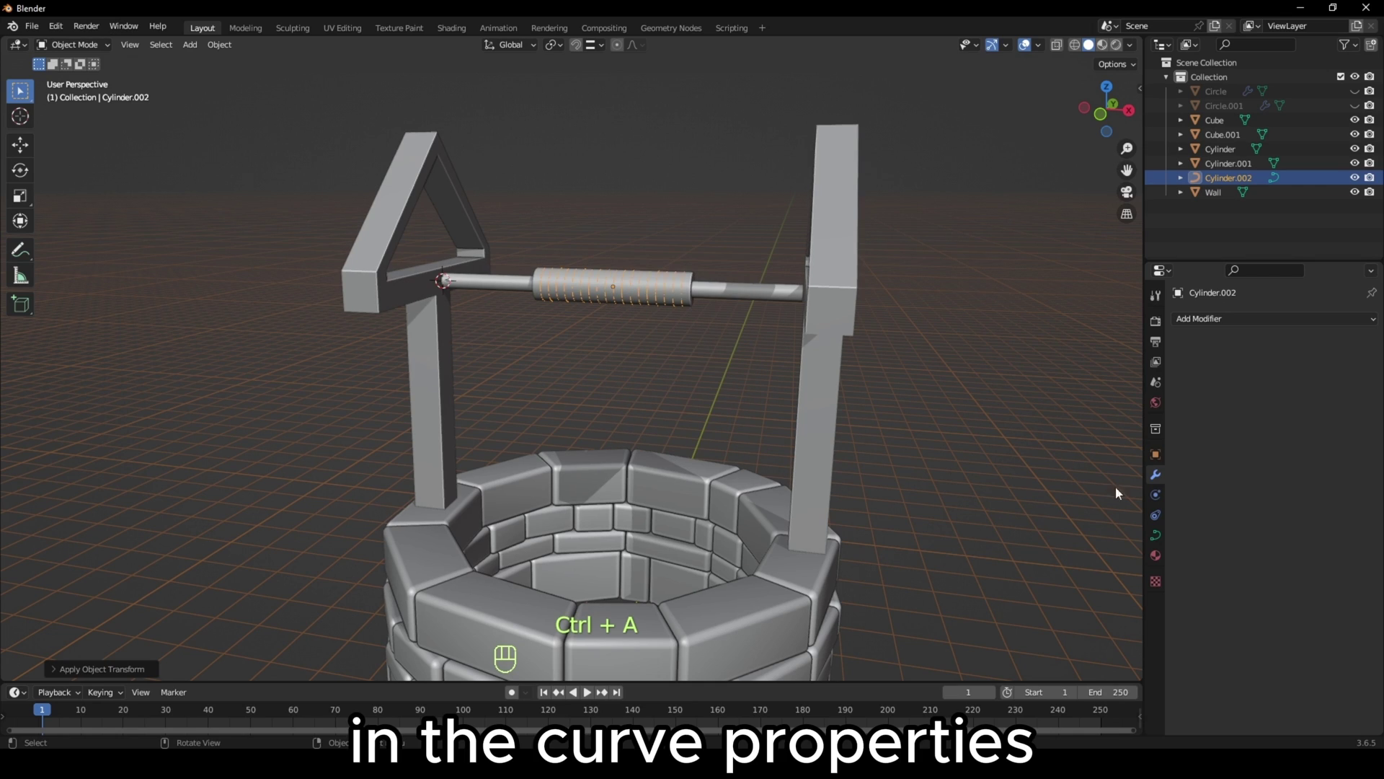
pyautogui.click(1155, 535)
pyautogui.click(1203, 555)
pyautogui.scroll(-4, 1254, 577)
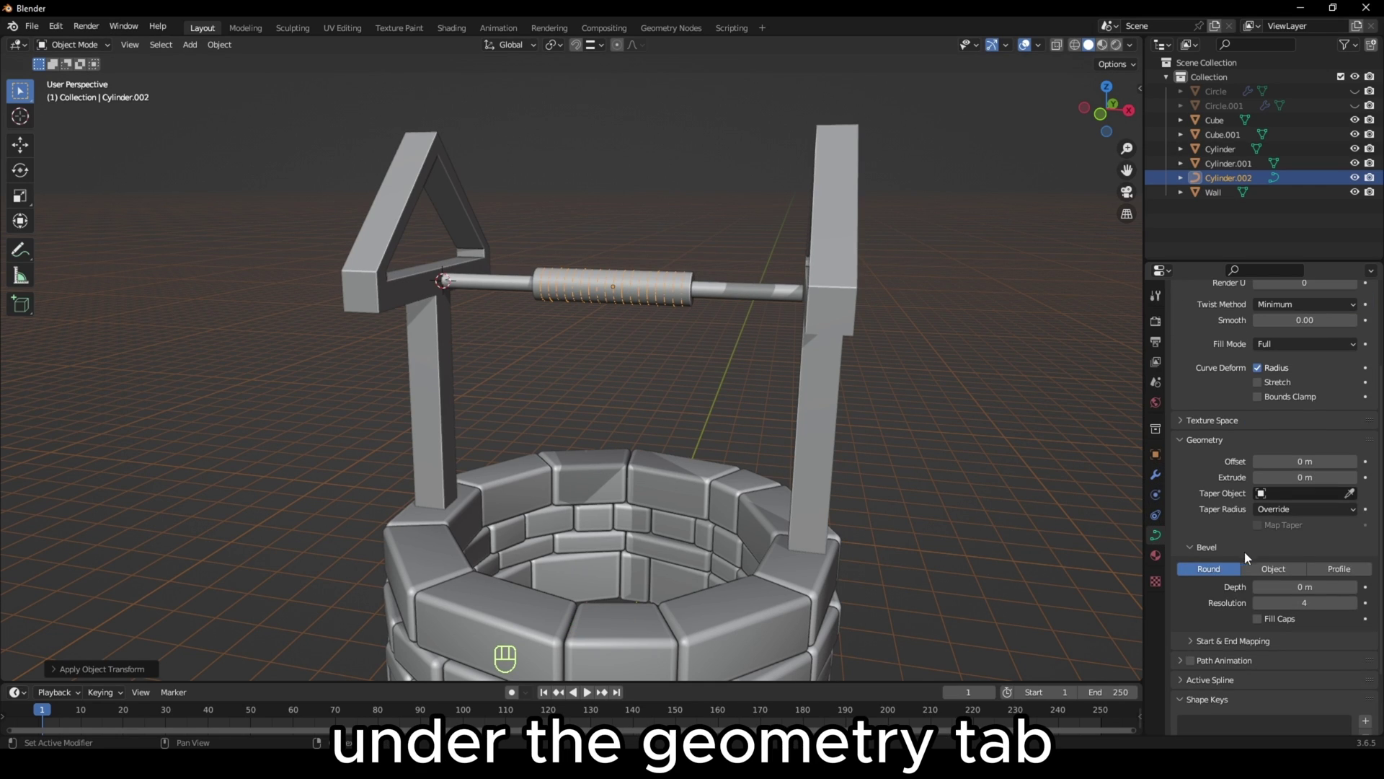
pyautogui.keyDown('shift'); pyautogui.moveTo(1305, 586); pyautogui.dragTo(1319, 587); pyautogui.keyUp('shift')
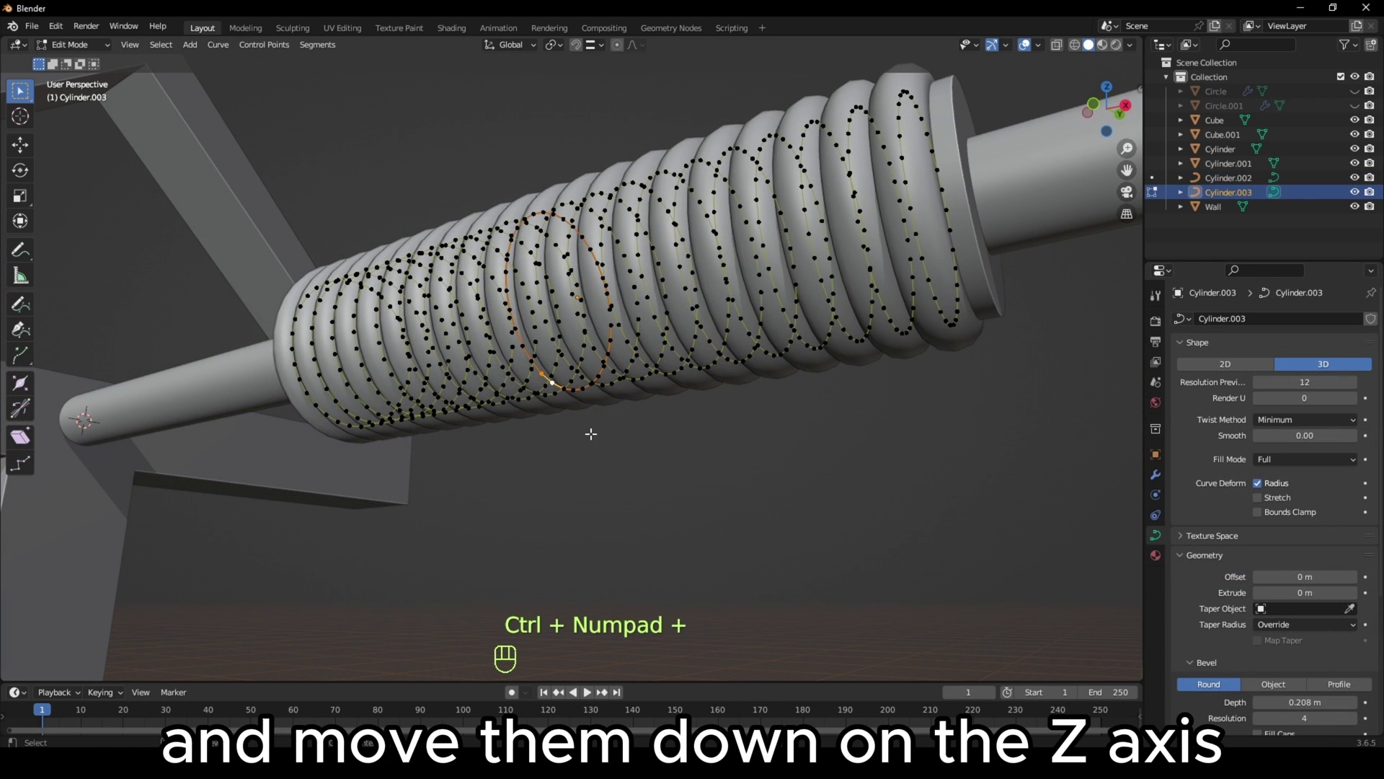
# - Lower the middle rope points into a hanging loop and smooth the rope with Subdivision Surface level 3
pyautogui.click(557, 539)
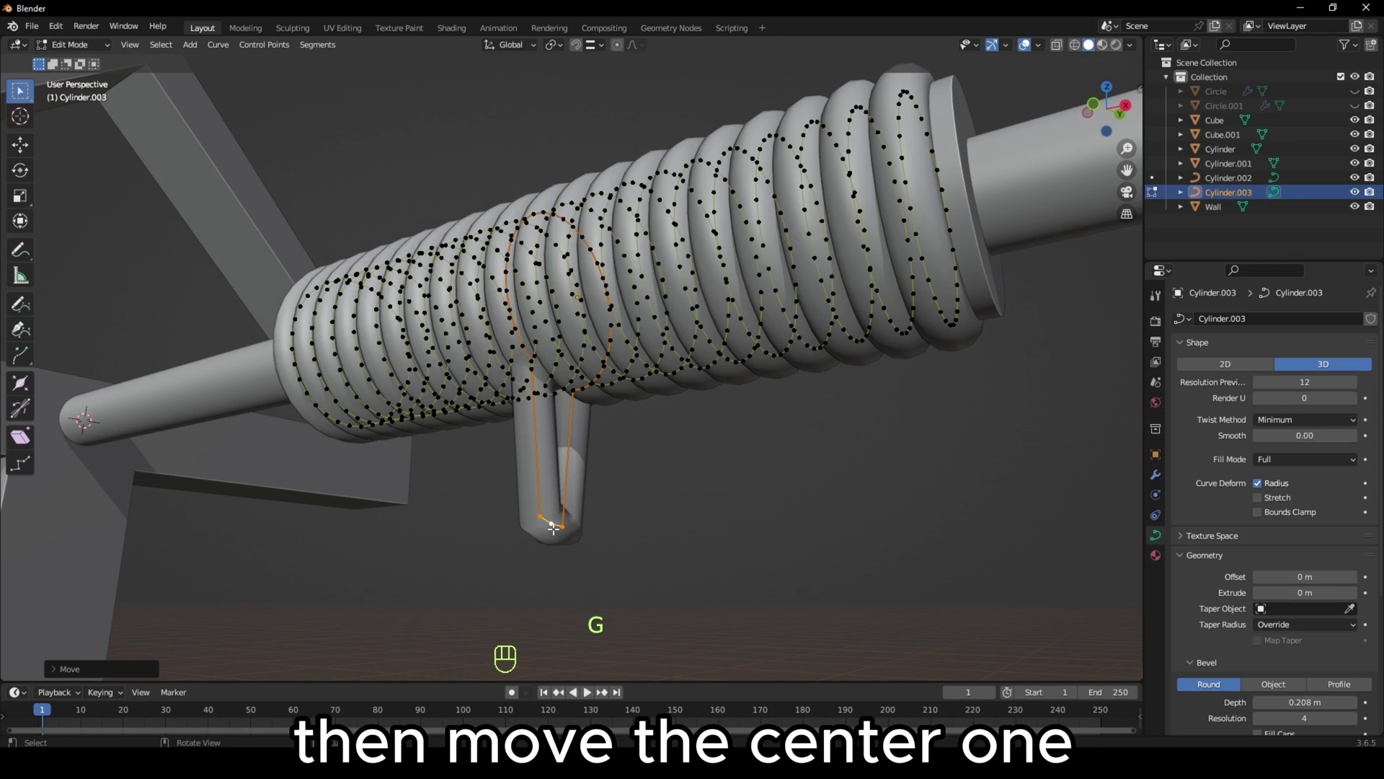
pyautogui.moveTo(555, 524); pyautogui.dragTo(581, 504, button='middle')
pyautogui.scroll(3, 581, 504)
pyautogui.press('g')
pyautogui.click(561, 556)
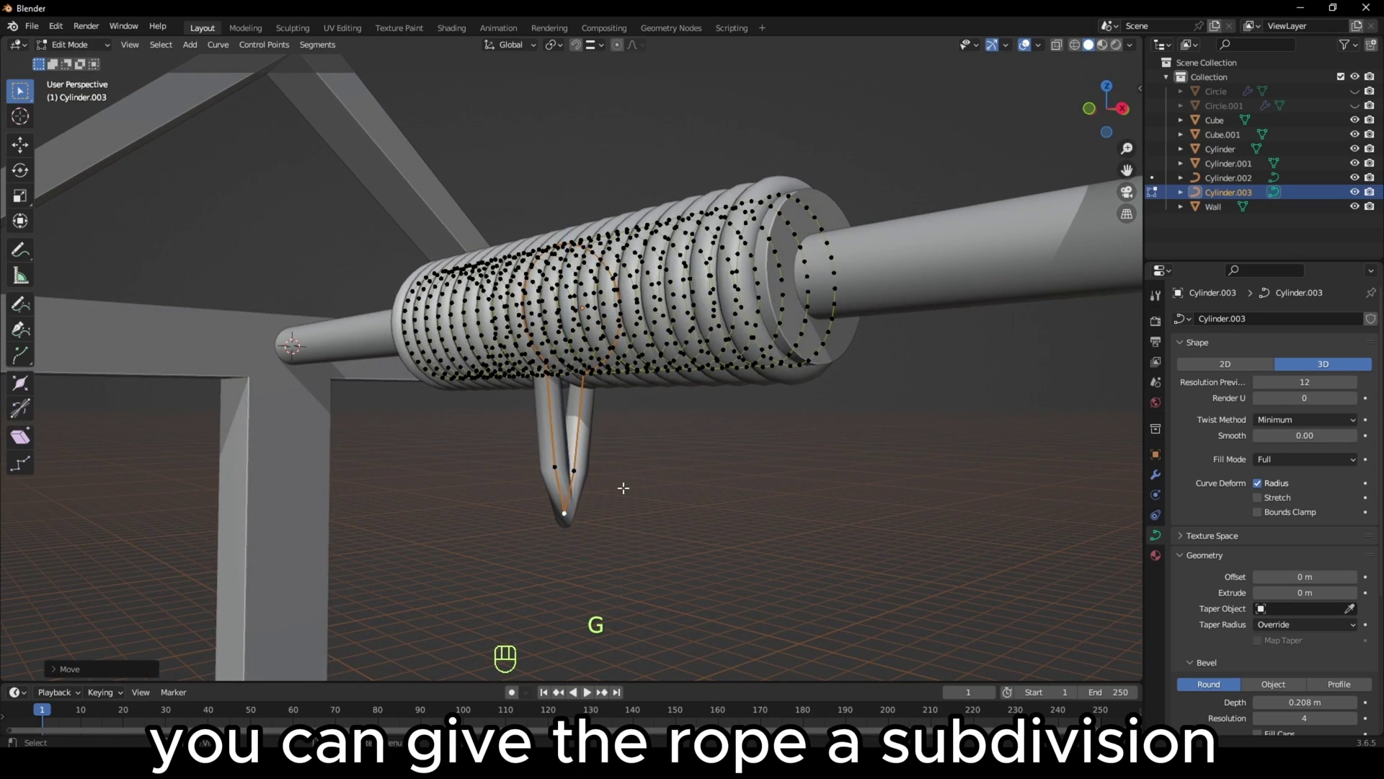
pyautogui.press('Tab')
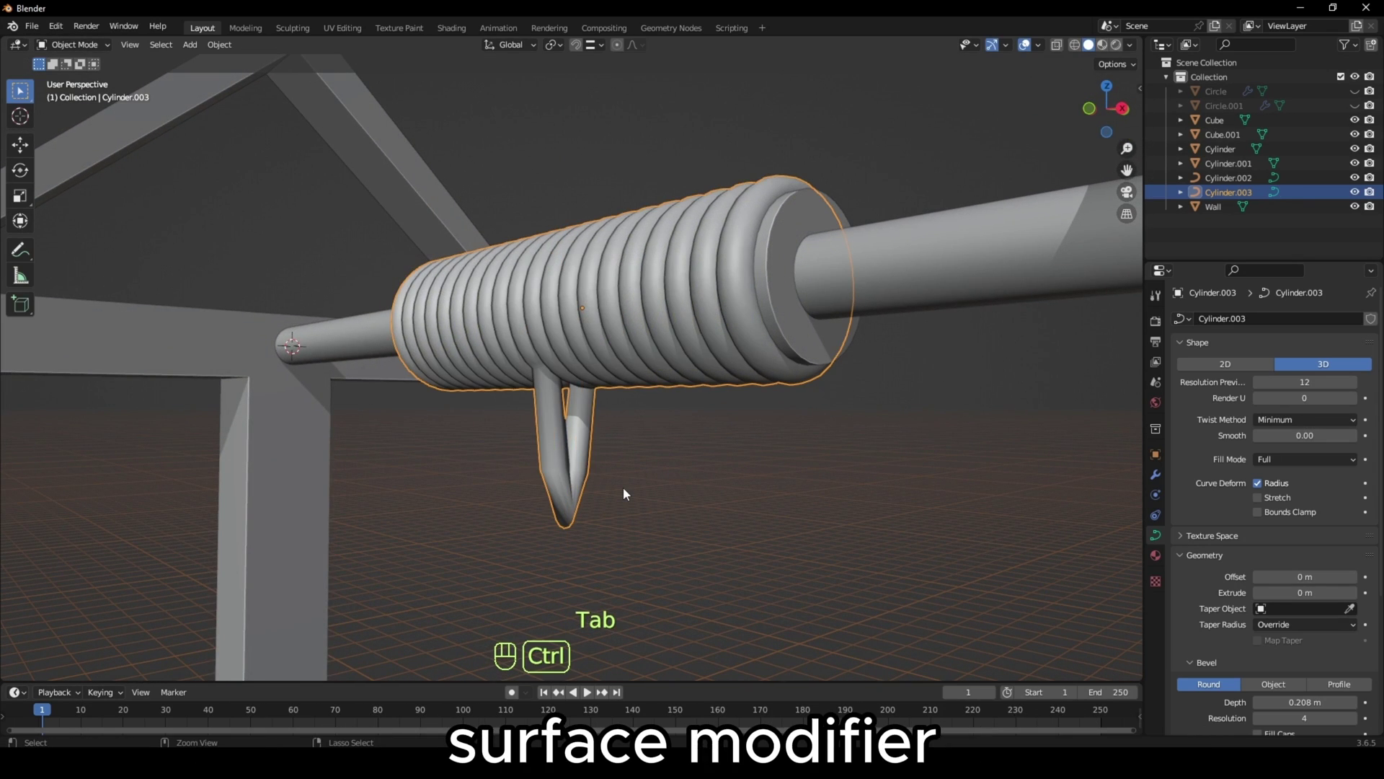
pyautogui.hotkey('ctrl', '3')
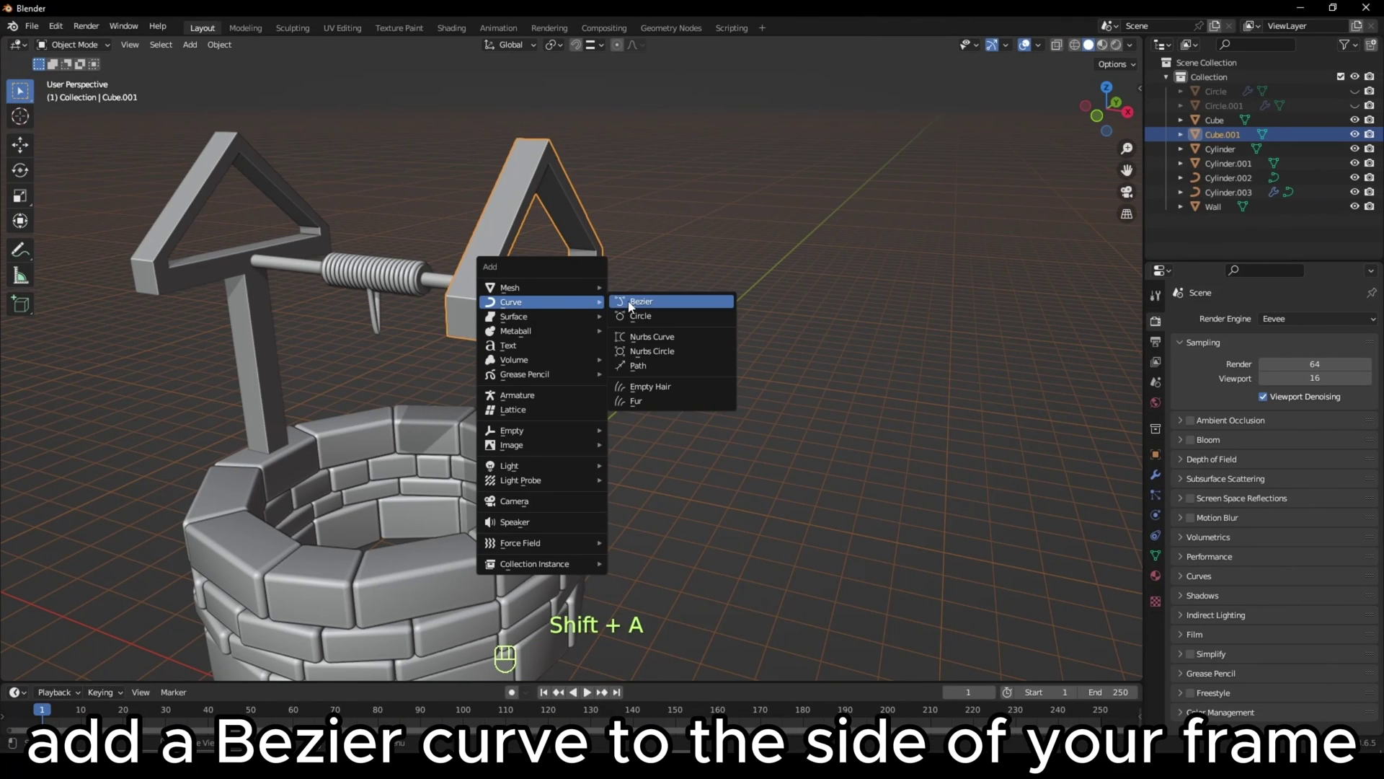
# - Add a Bezier curve beside the frame, flatten it and move it along X
pyautogui.click(630, 302)
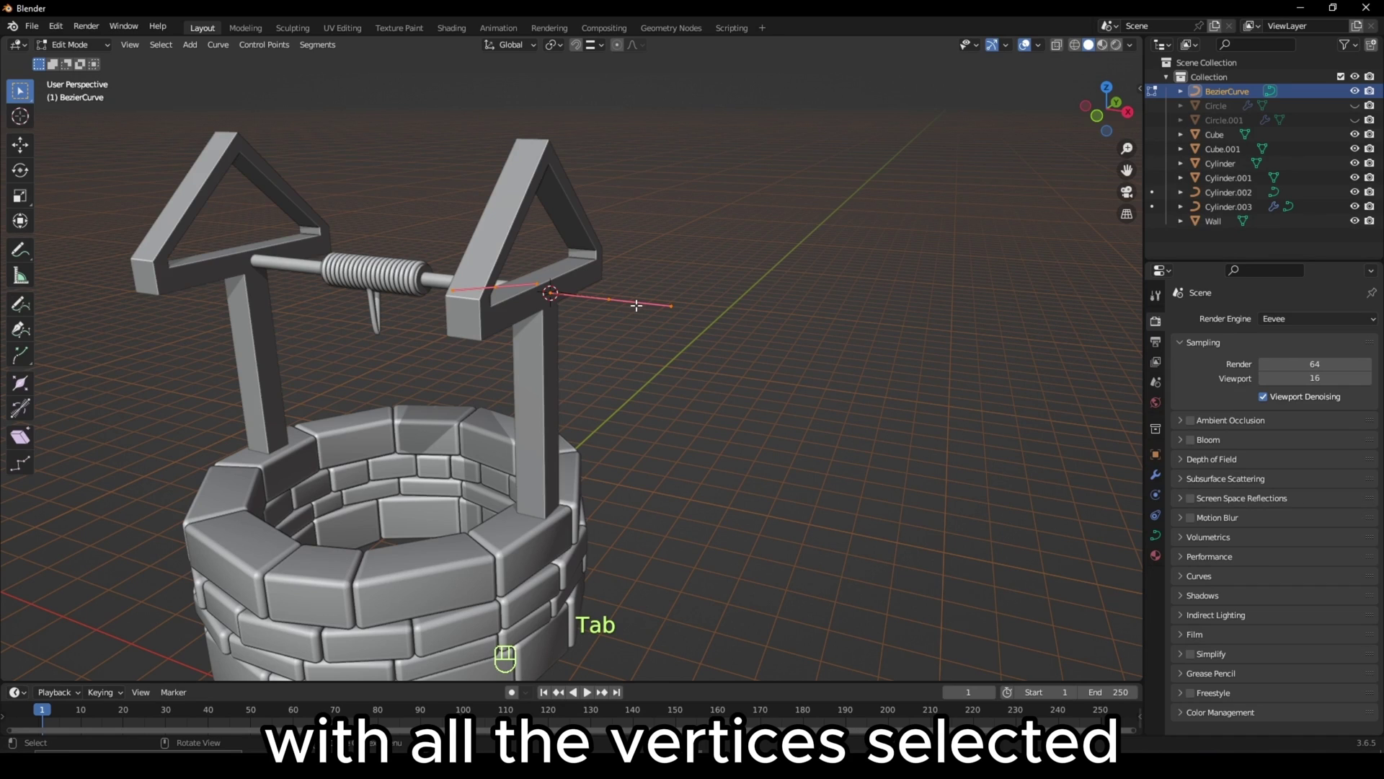
pyautogui.press('s')
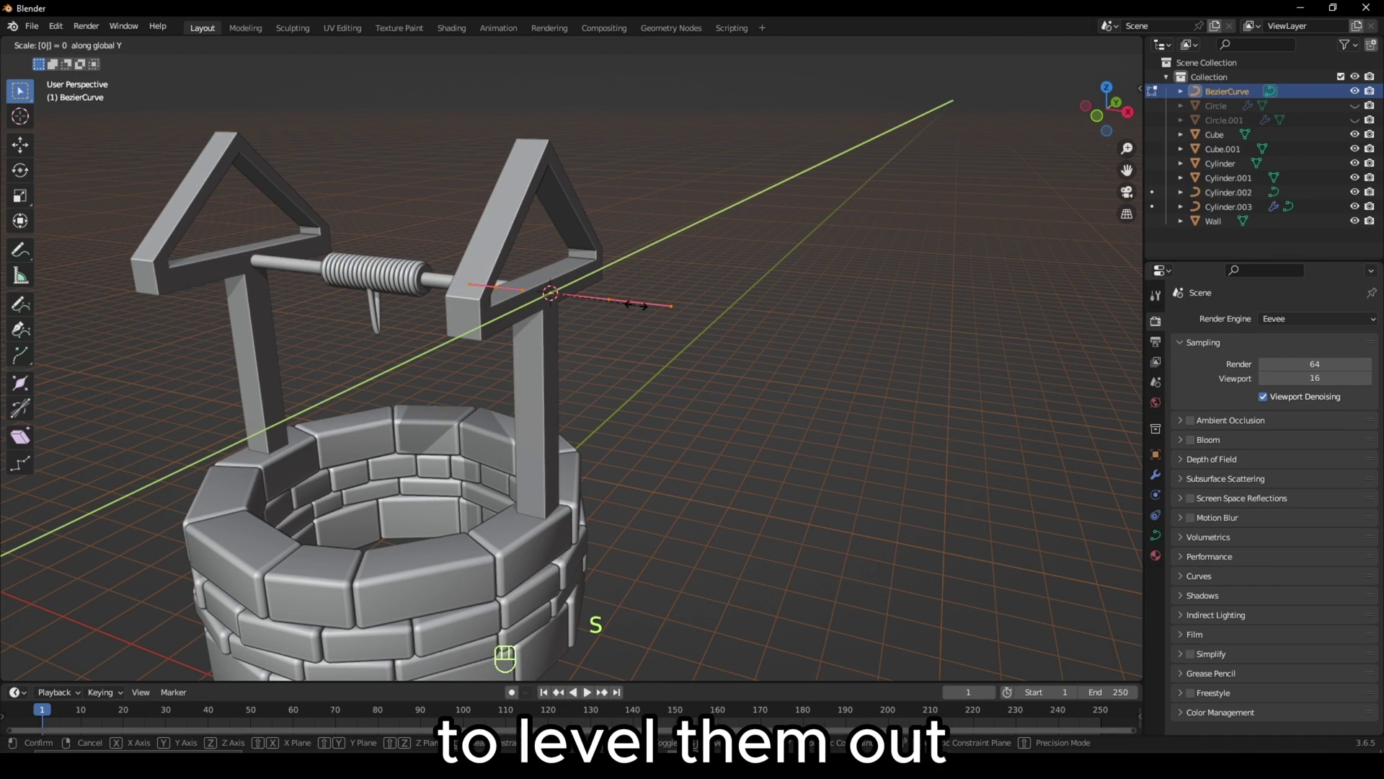
pyautogui.click(636, 304)
pyautogui.press('Tab')
pyautogui.click(591, 297)
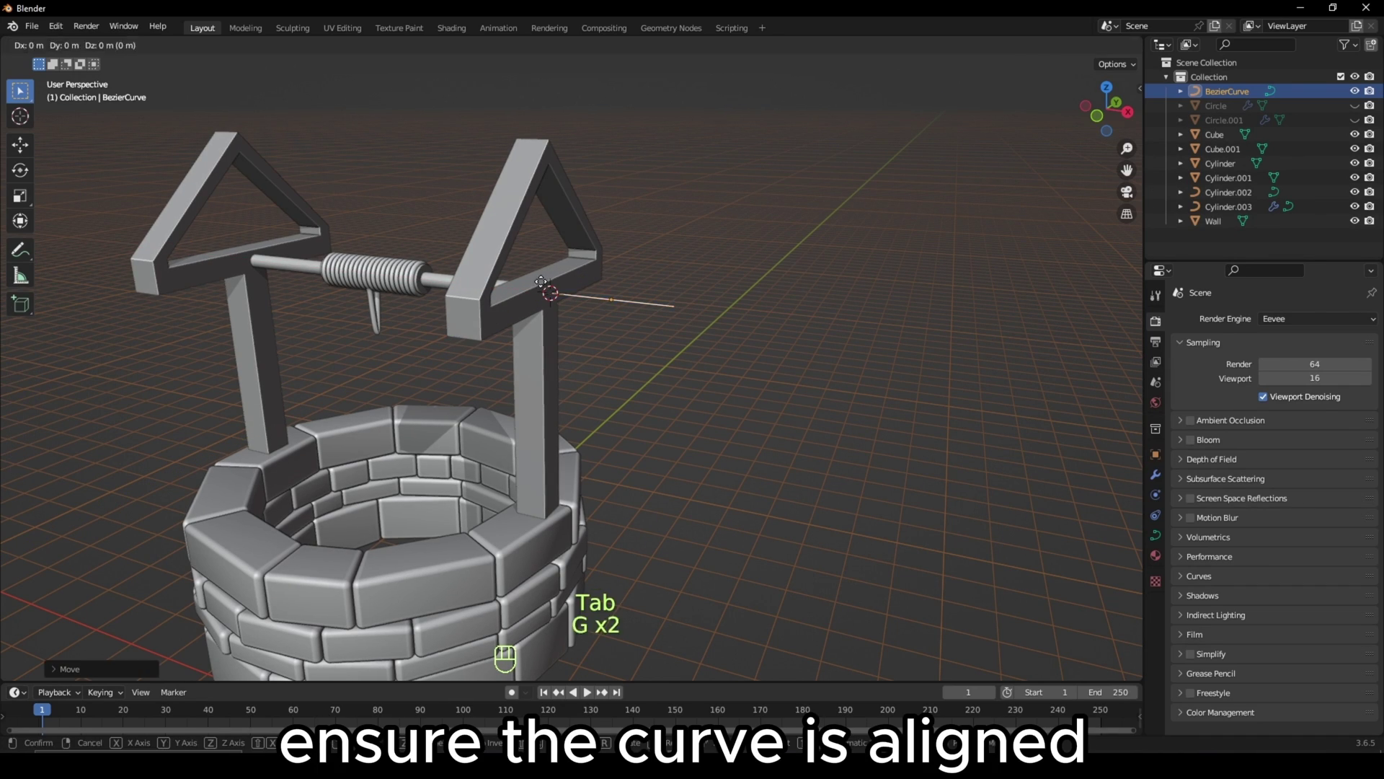
pyautogui.click(655, 316)
# - Bend the curve's end point inward, extrude it down and out, and raise Bevel Depth
pyautogui.moveTo(657, 312); pyautogui.dragTo(735, 338, button='middle')
pyautogui.press('Tab')
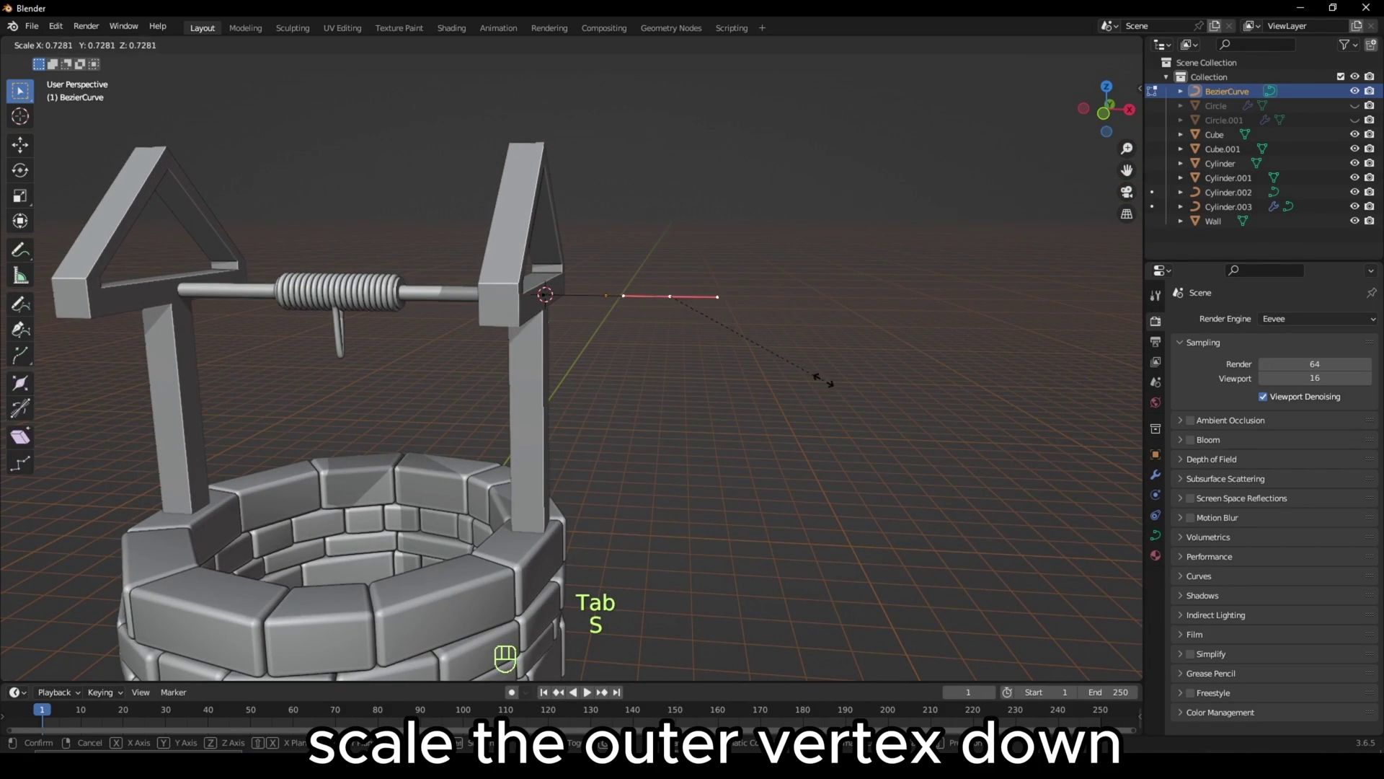
pyautogui.click(736, 337)
pyautogui.press('g')
pyautogui.press('x')
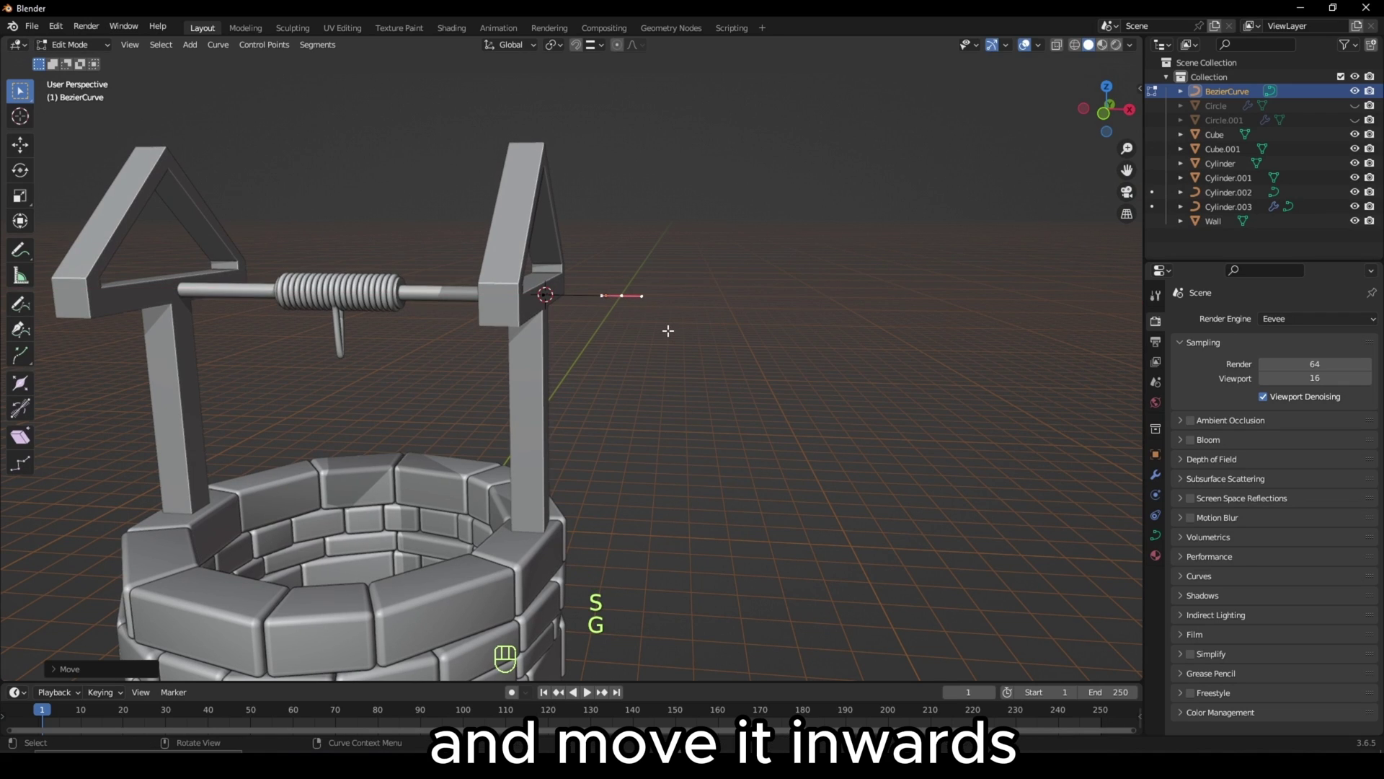
pyautogui.press('e')
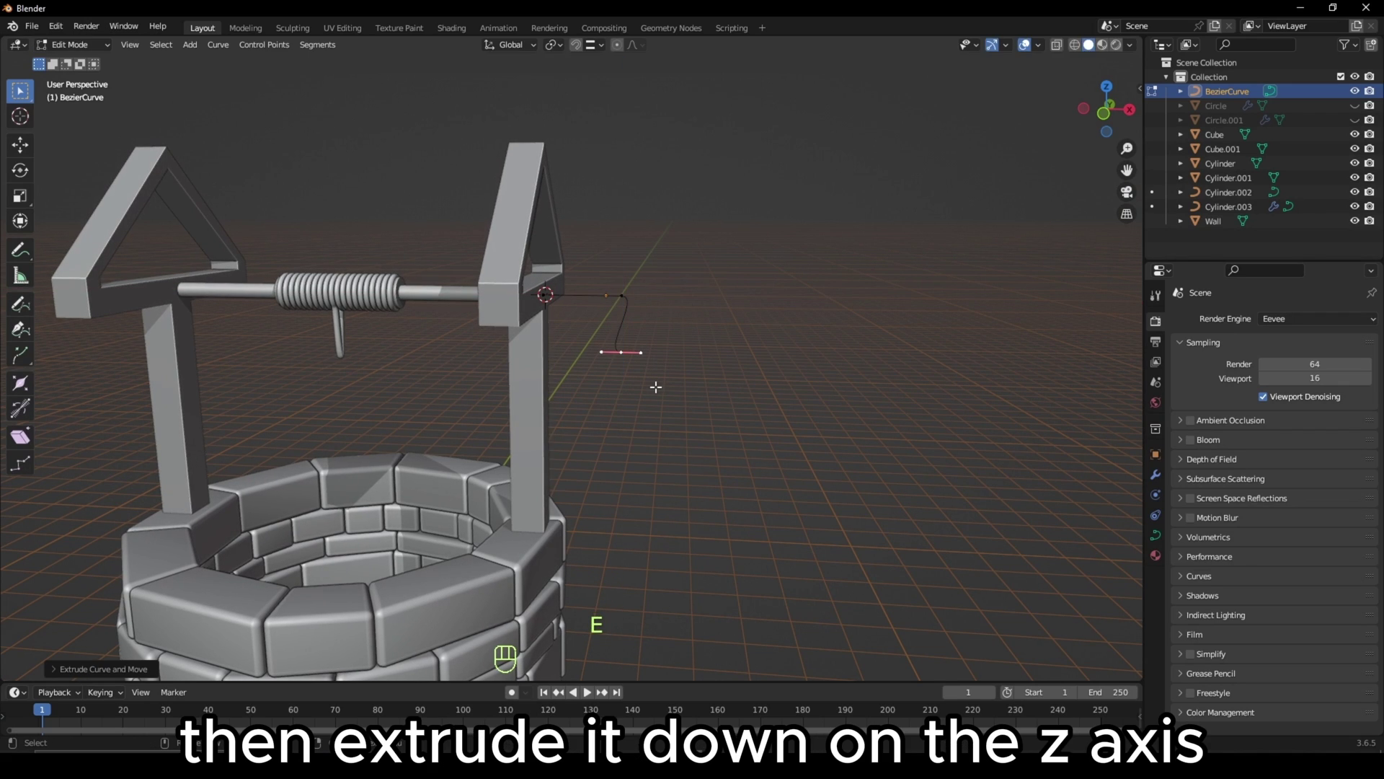
pyautogui.press('g')
pyautogui.press('x')
pyautogui.click(694, 384)
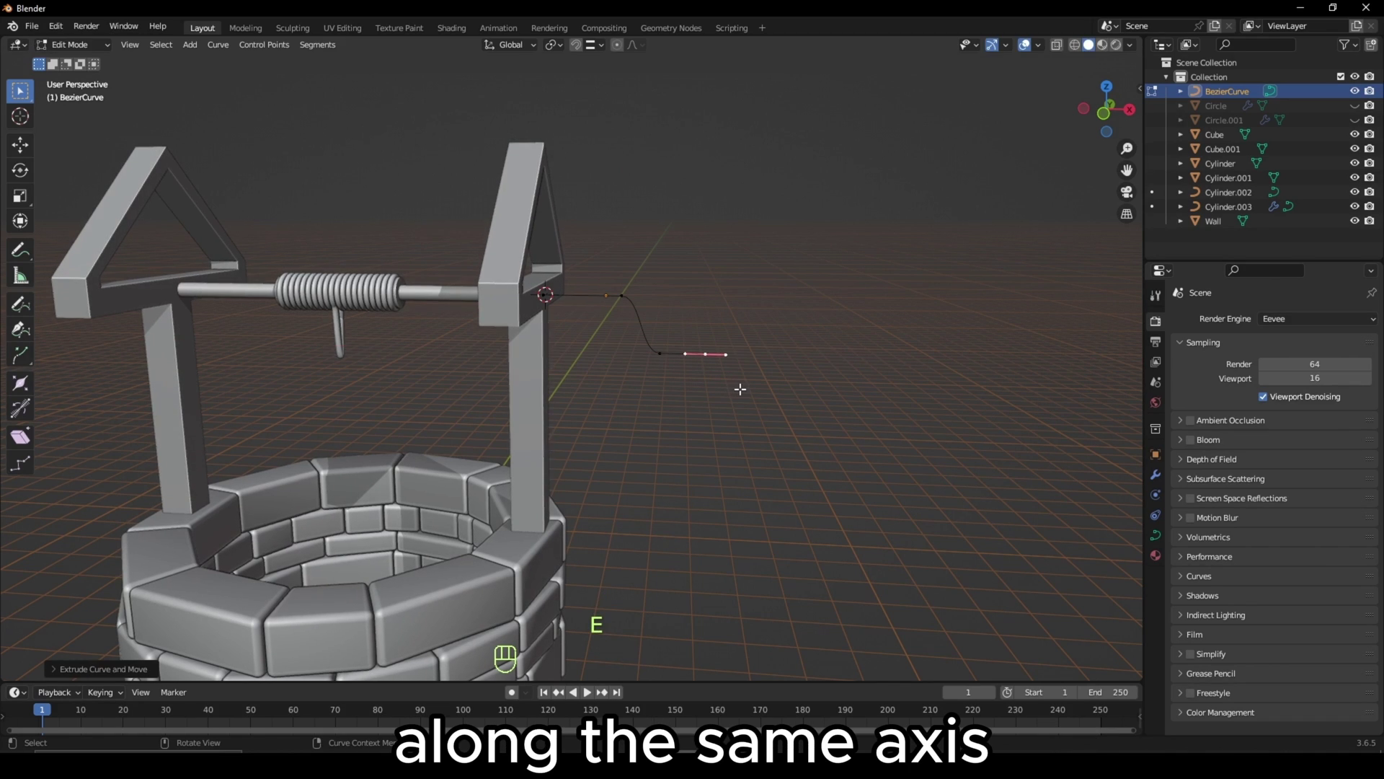
pyautogui.click(1156, 535)
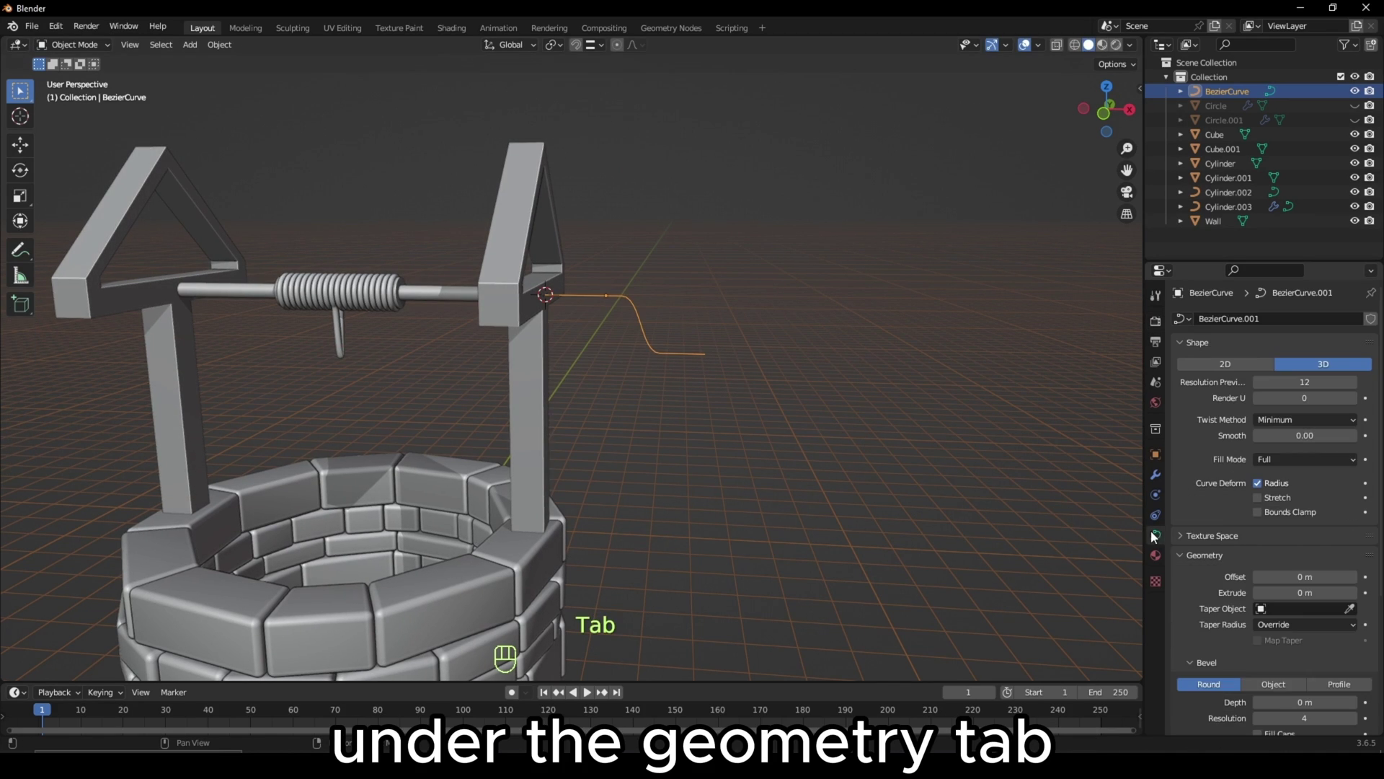
pyautogui.keyDown('shift'); pyautogui.moveTo(1305, 701); pyautogui.dragTo(1334, 702); pyautogui.keyUp('shift')
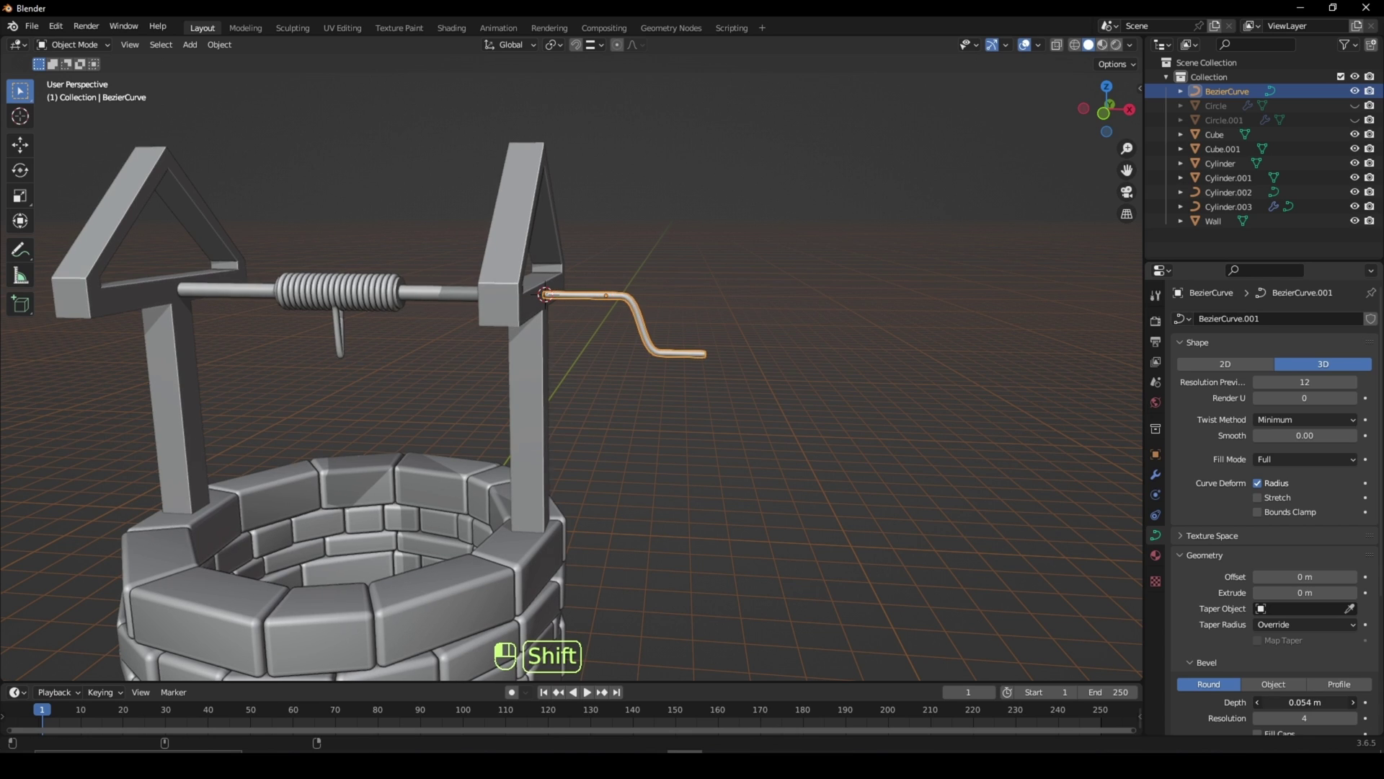
# - Add a cylinder, rotate and shrink it to grip size, and position it along X
pyautogui.hotkey('shift', 'a')
pyautogui.click(771, 403)
pyautogui.press('r')
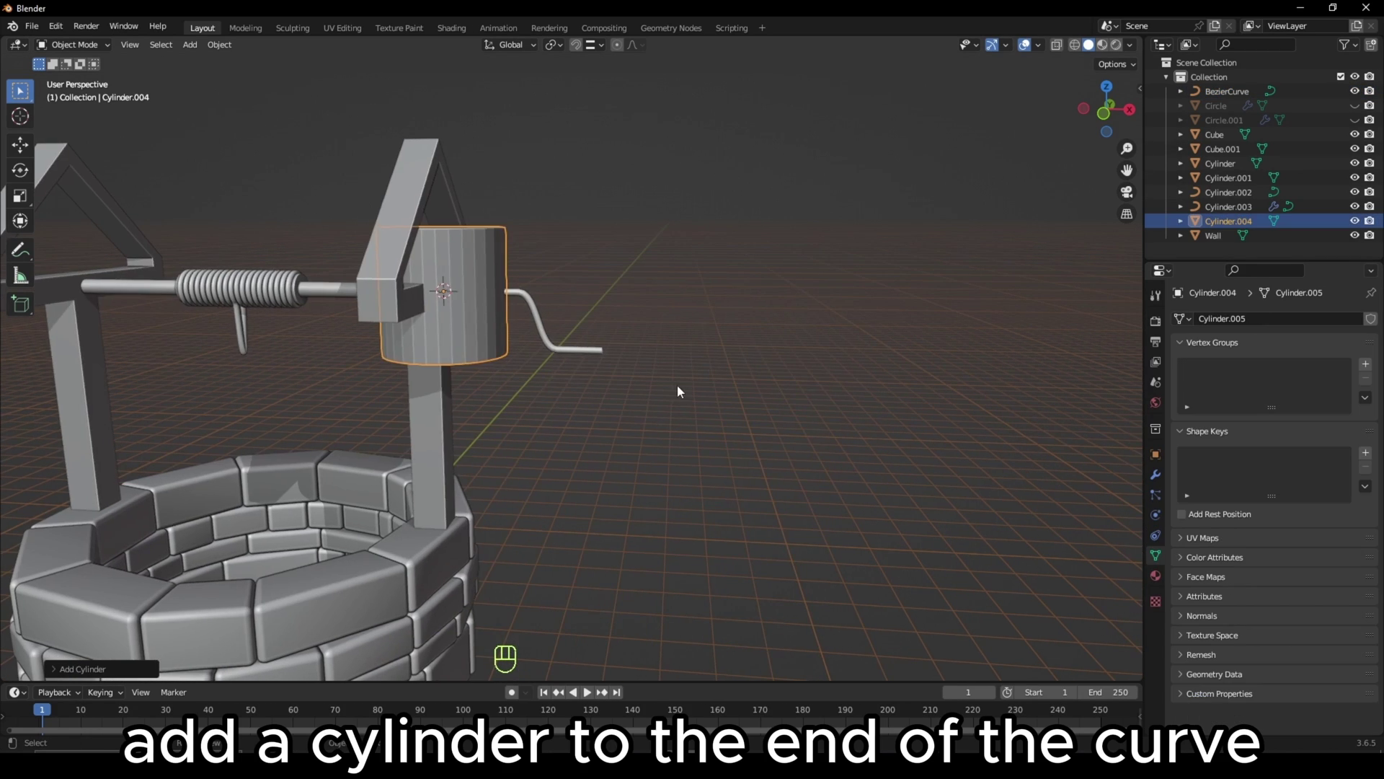
pyautogui.press('s')
pyautogui.press('F6')
pyautogui.press('g')
pyautogui.press('g')
pyautogui.press('Tab')
pyautogui.press('3')
pyautogui.press('g')
pyautogui.press('x')
pyautogui.click(639, 374)
# - Apply the cylinder's scale and rotation, then bevel its end edges
pyautogui.press('Tab')
pyautogui.press('Tab')
pyautogui.press('2')
pyautogui.moveTo(634, 383); pyautogui.dragTo(764, 385, button='middle')
pyautogui.press('Tab')
pyautogui.hotkey('ctrl', 'a')
pyautogui.press('Tab')
pyautogui.hotkey('ctrl', 'b')
pyautogui.click(776, 399)
pyautogui.press('Tab')
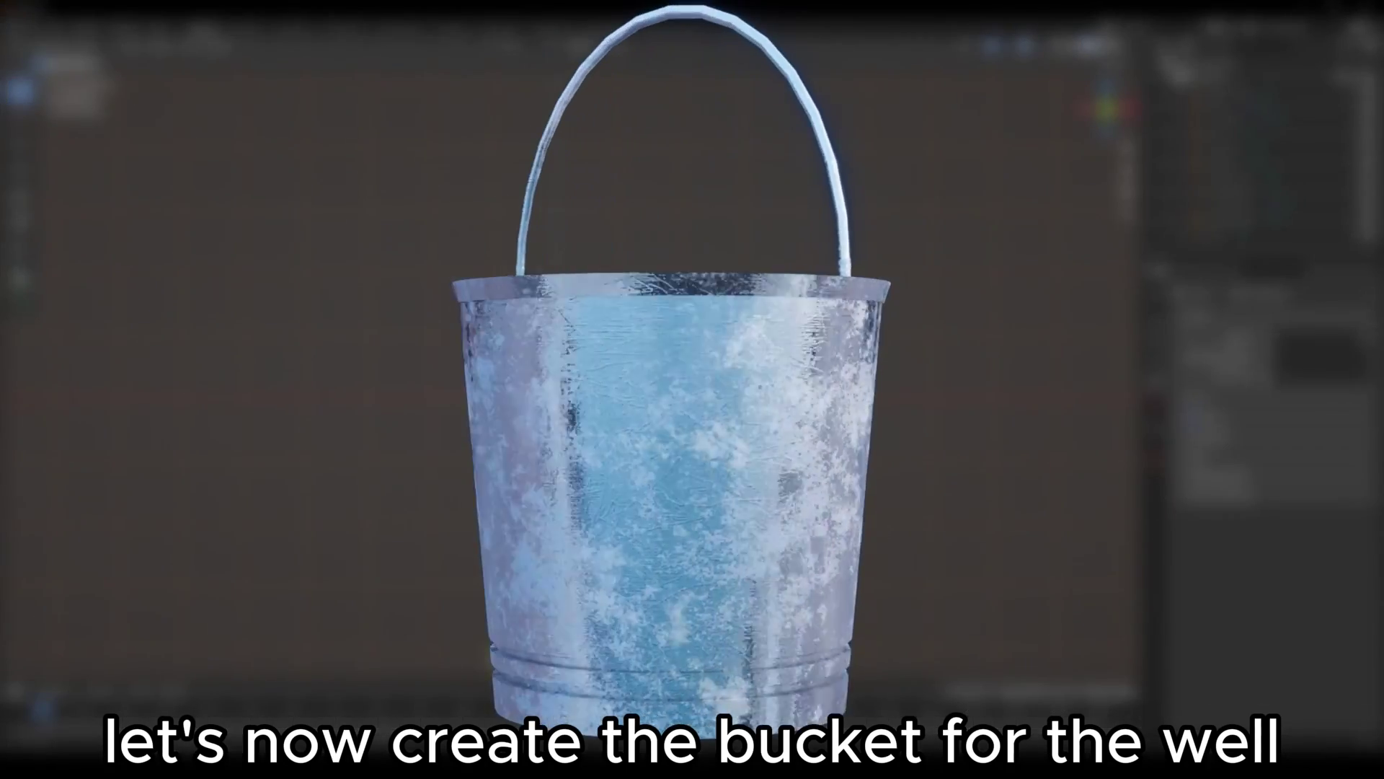
# - Add a cylinder and scale down its bottom edge loop to taper the bucket
pyautogui.hotkey('shift', 'a')
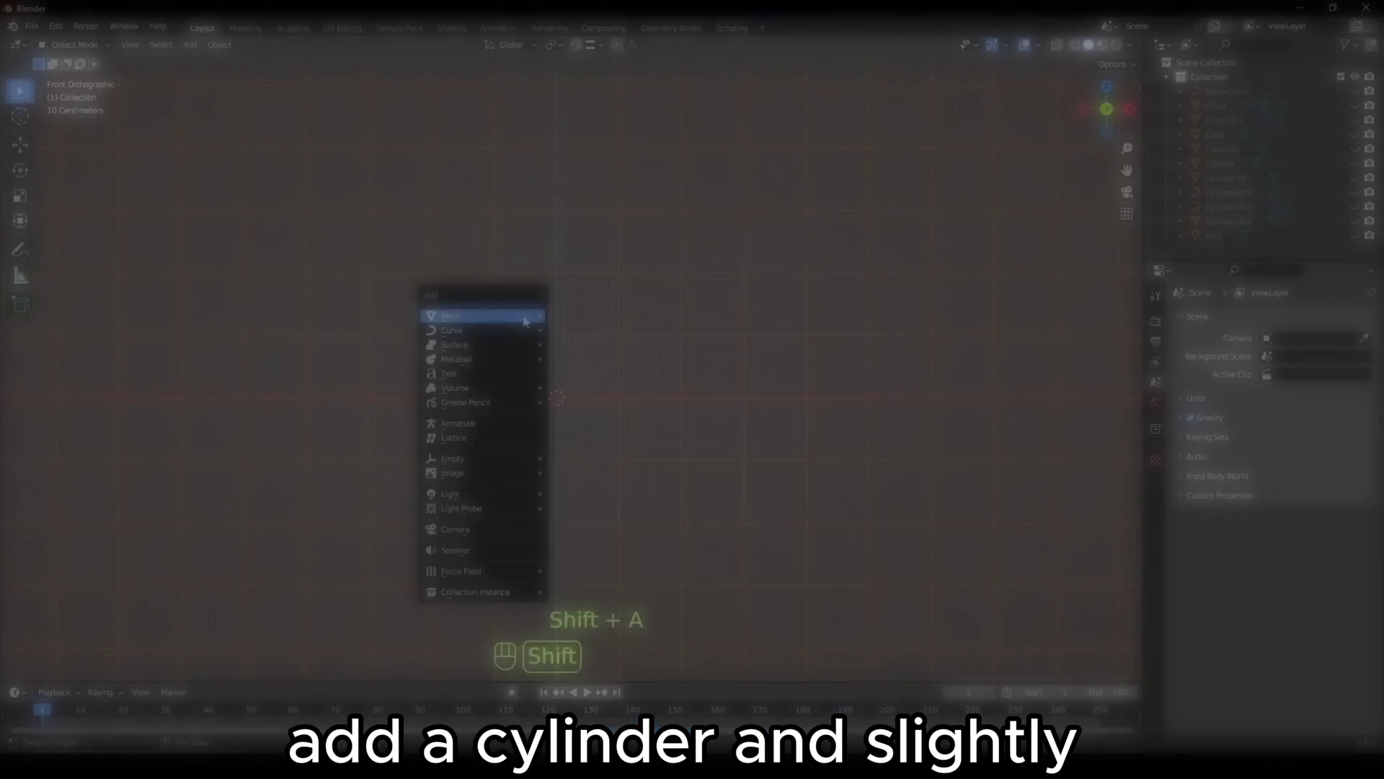
pyautogui.moveTo(483, 315)
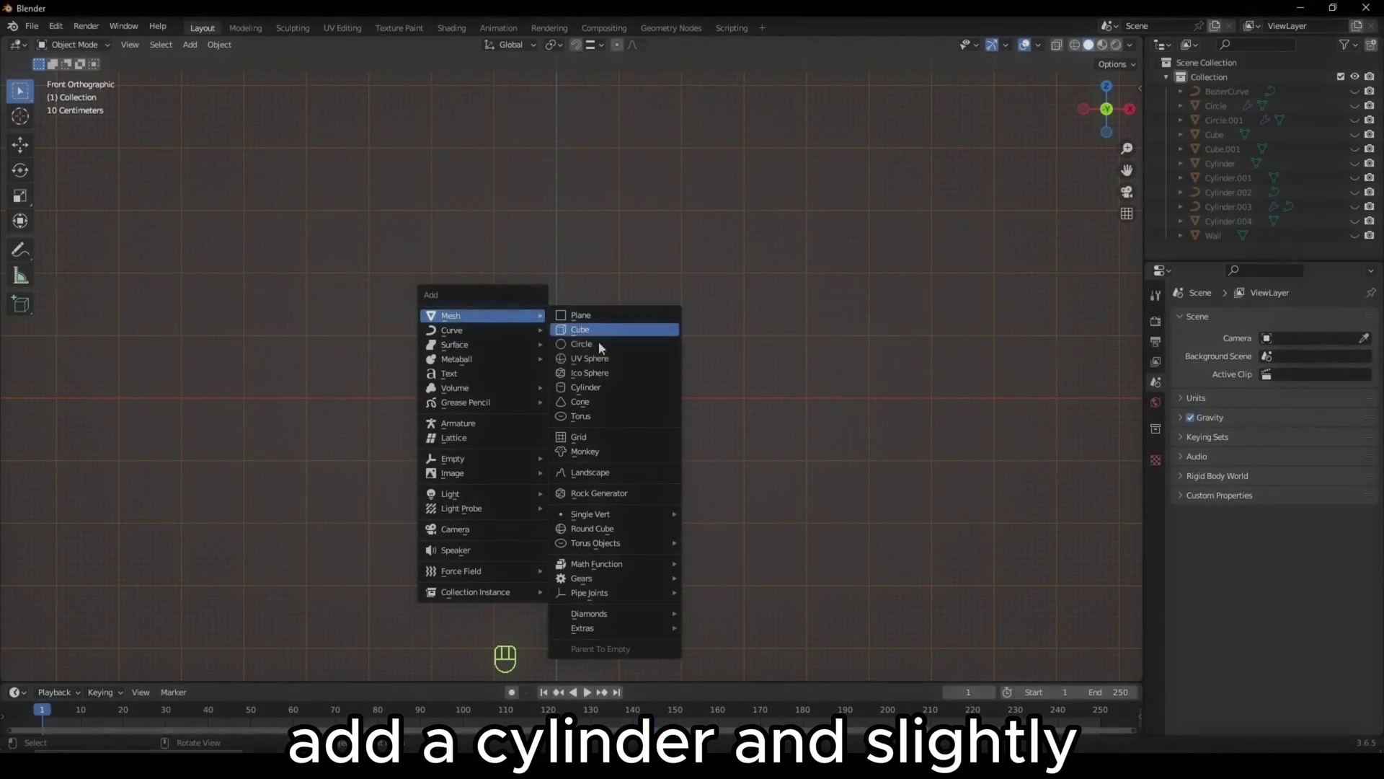
pyautogui.click(600, 388)
pyautogui.press('Tab')
pyautogui.keyDown('alt'); pyautogui.click(605, 462); pyautogui.keyUp('alt')
pyautogui.press('s')
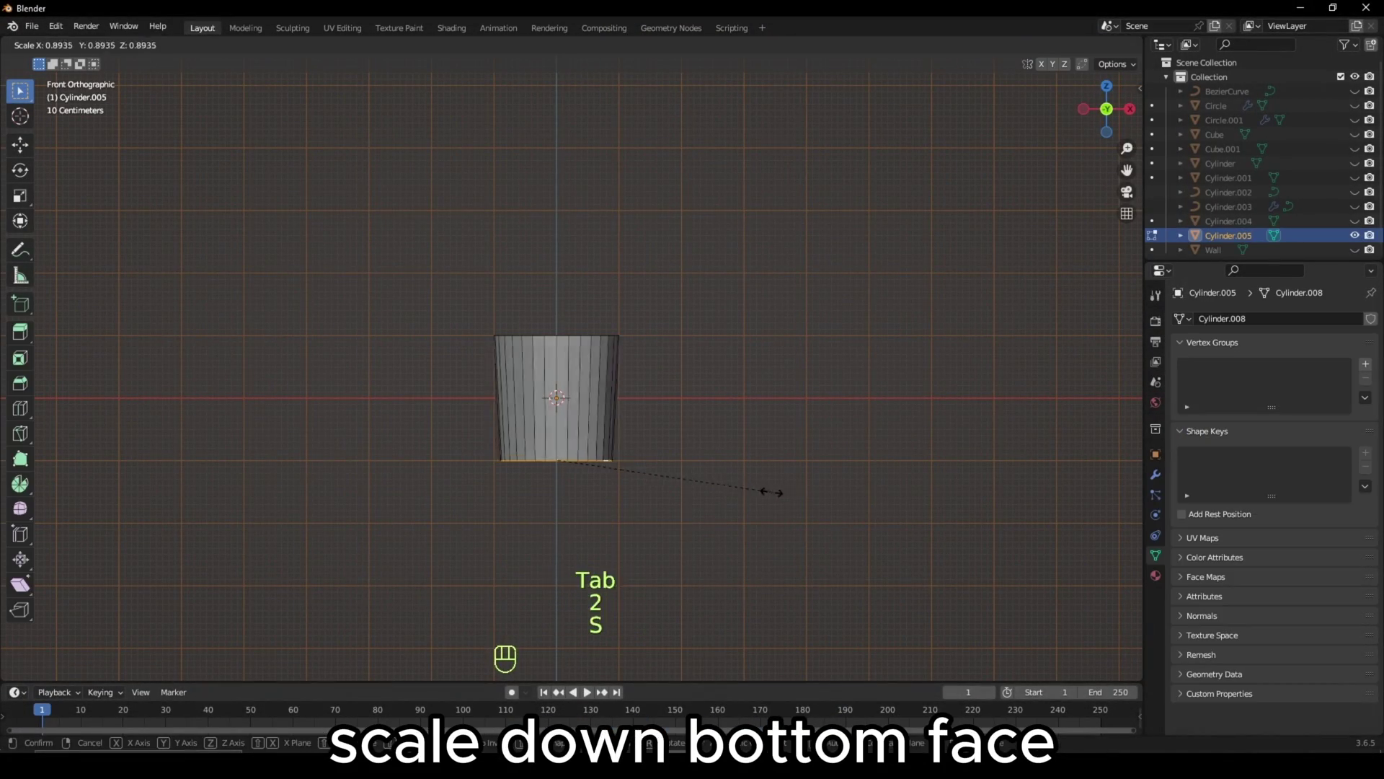
pyautogui.click(745, 491)
# - Loop-cut near the top and extrude that band outward along normals as a rim
pyautogui.hotkey('ctrl', 'r')
pyautogui.click(618, 376)
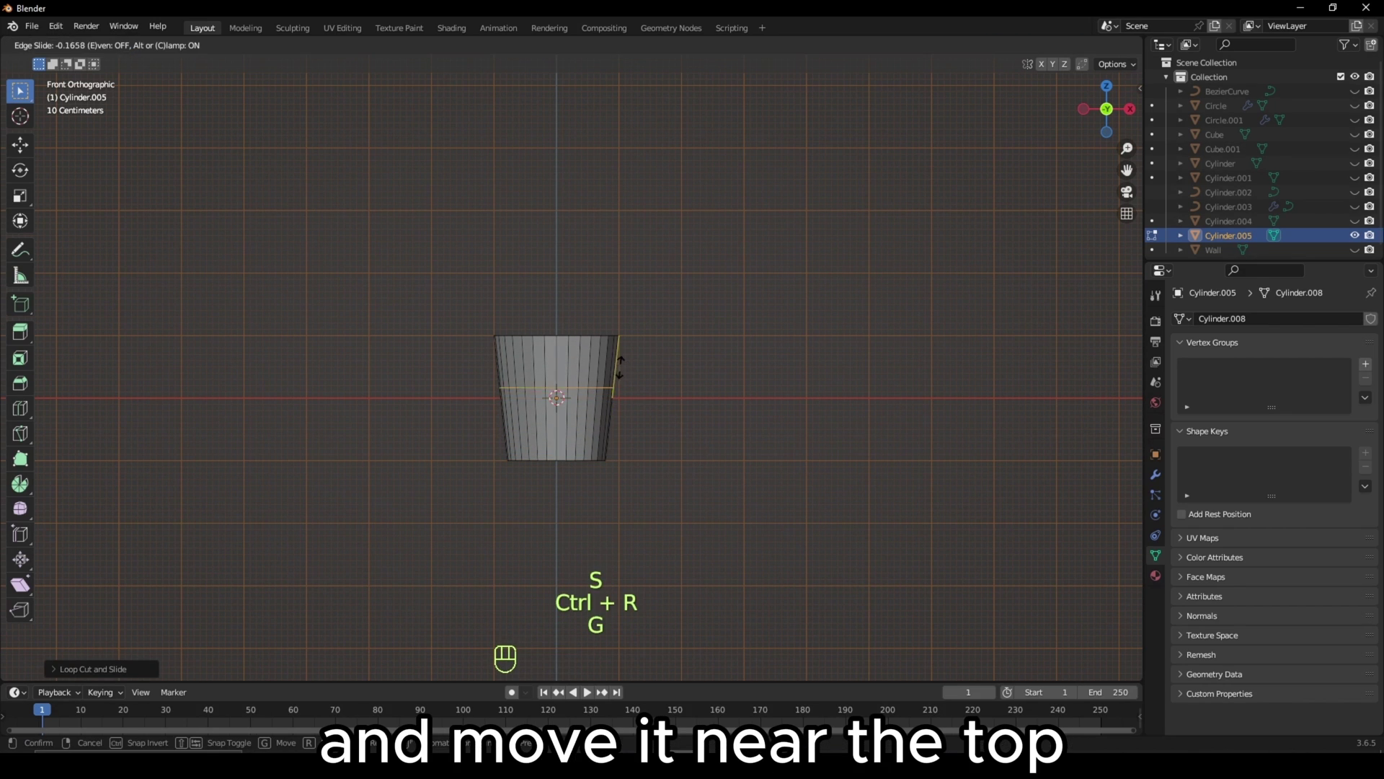
pyautogui.click(627, 346)
pyautogui.keyDown('shift'); pyautogui.moveTo(603, 353); pyautogui.dragTo(634, 353, button='middle'); pyautogui.keyUp('shift')
pyautogui.press('3')
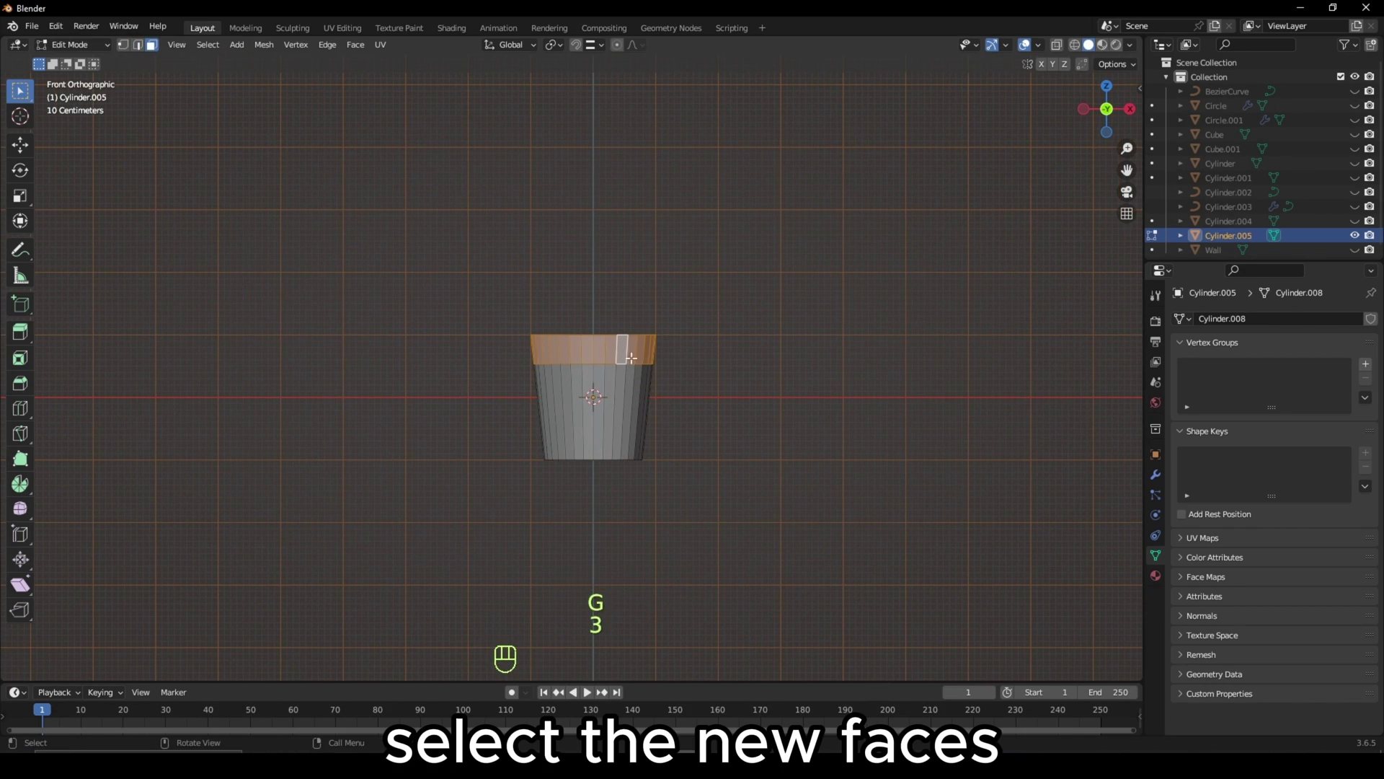
pyautogui.hotkey('alt', 'e')
pyautogui.click(661, 376)
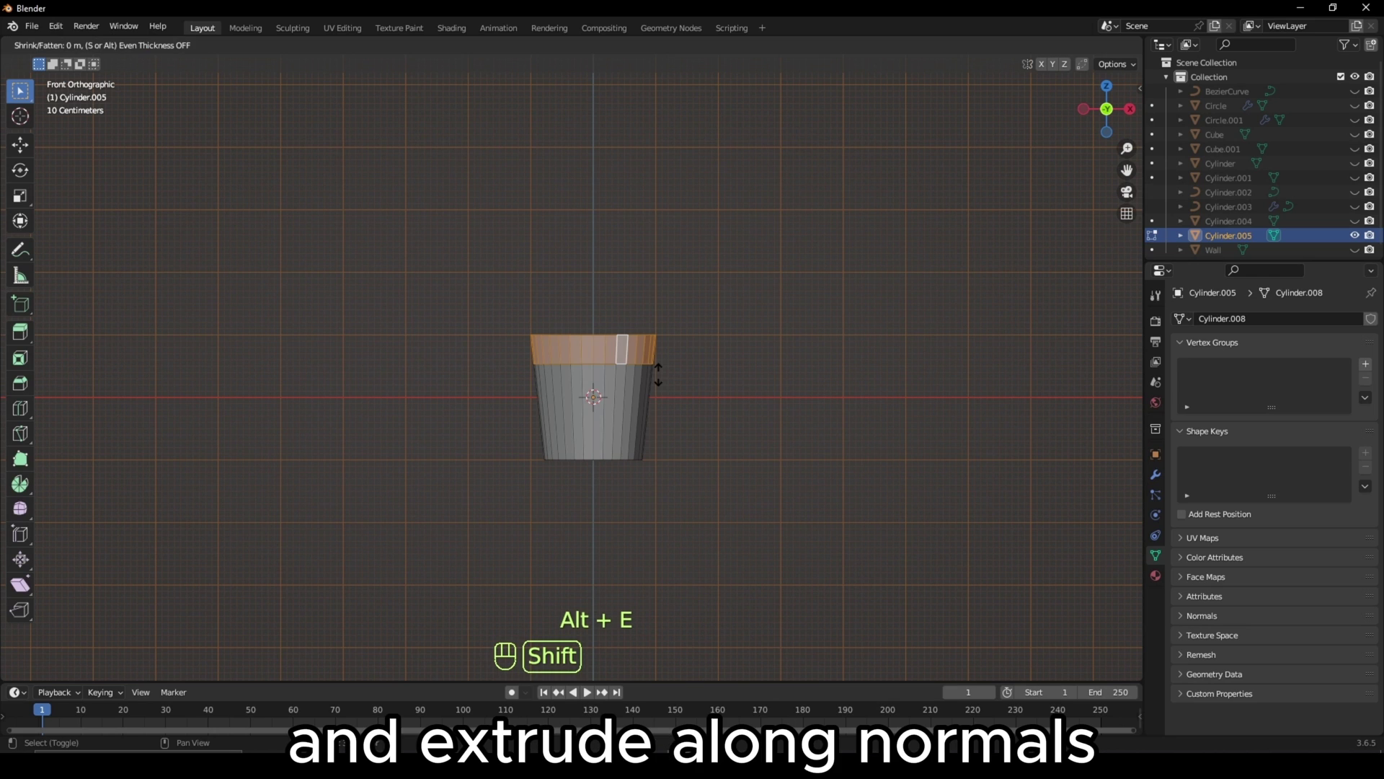
# - Extrude the top face down and inward to hollow out the bucket
pyautogui.moveTo(667, 356); pyautogui.dragTo(570, 347, button='middle')
pyautogui.press('3')
pyautogui.click(564, 346)
pyautogui.press('e')
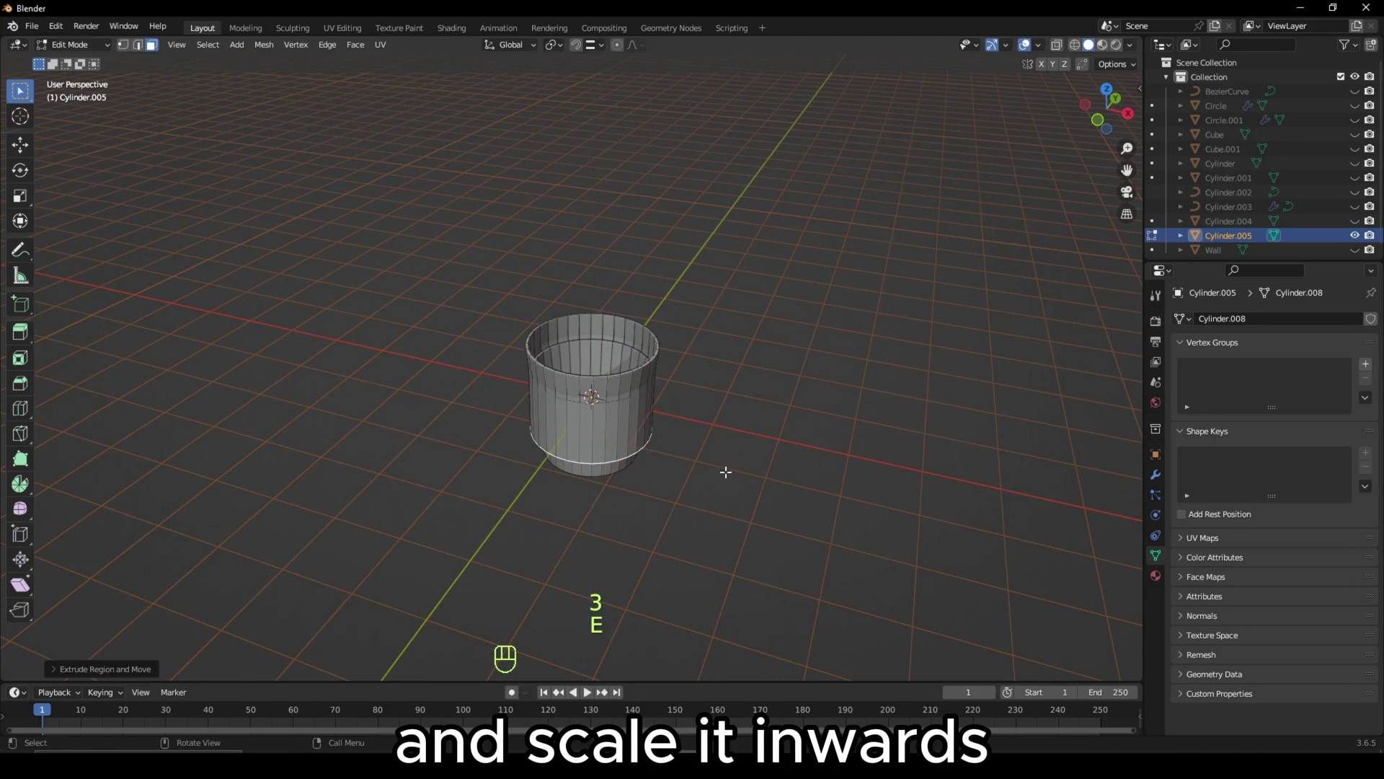
pyautogui.click(714, 471)
pyautogui.press('Tab')
# - Add a small cylinder, shrink it, and move it onto the bucket rim in top view
pyautogui.hotkey('shift', 'a')
pyautogui.moveTo(607, 280)
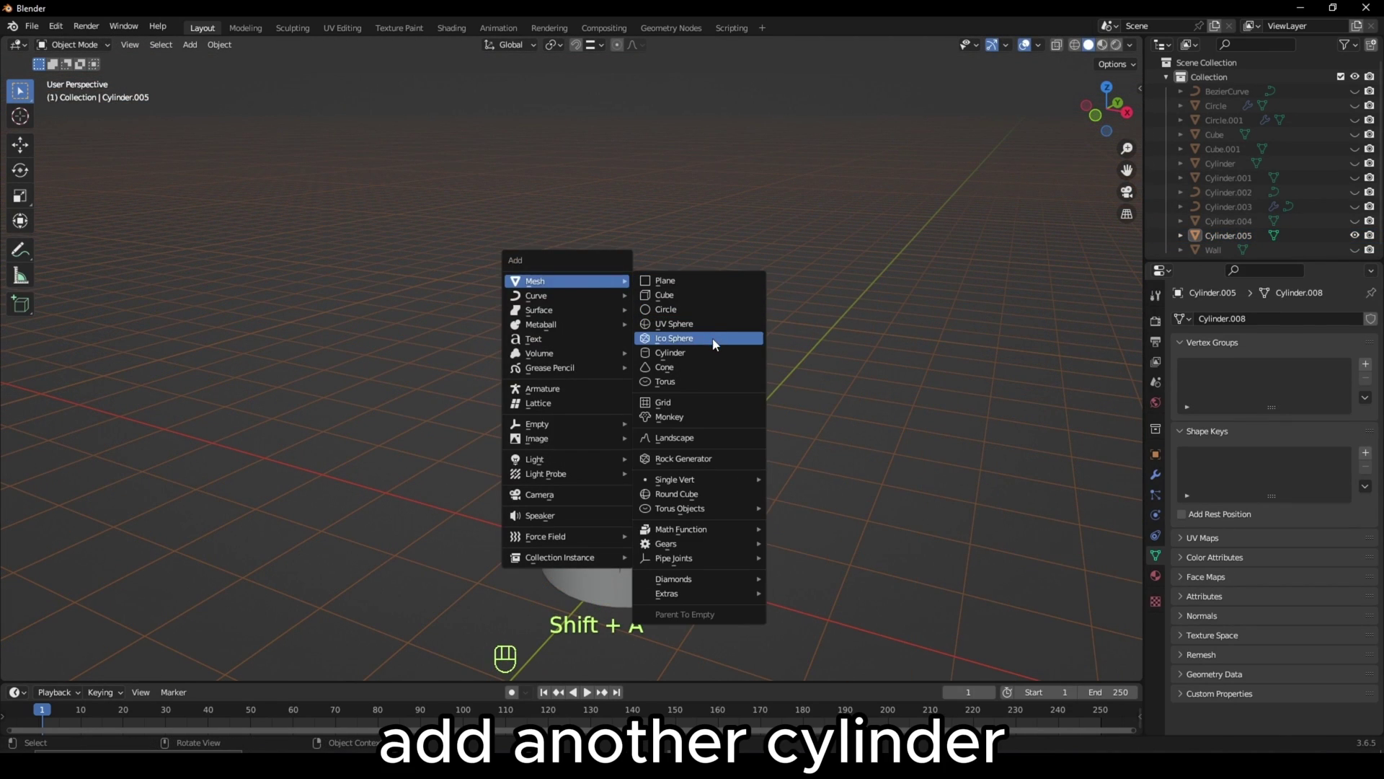
pyautogui.click(707, 352)
pyautogui.press('s')
pyautogui.click(513, 479)
pyautogui.press('KP_7')
pyautogui.press('g')
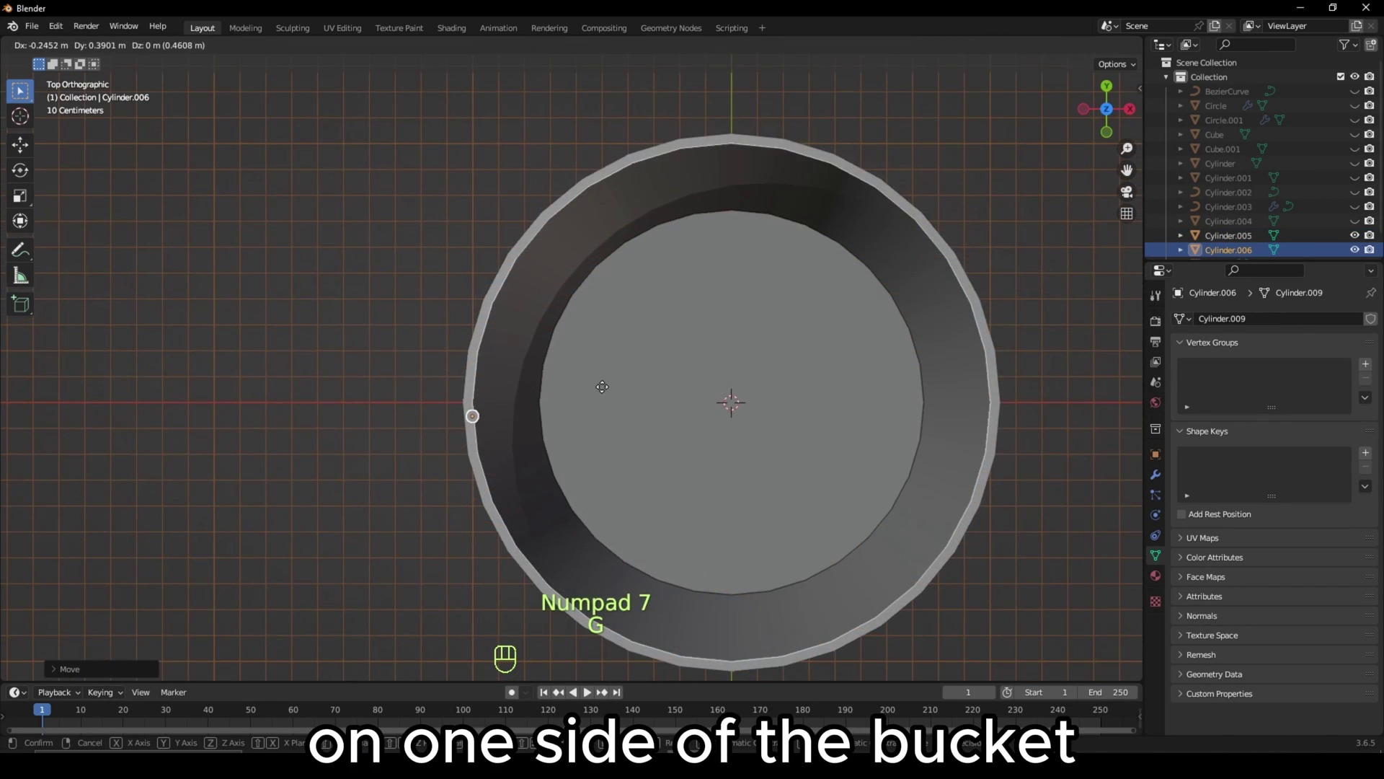
pyautogui.scroll(3, 589, 390)
# - Inset the lug's top face, extrude it down into a socket, then duplicate the lug
pyautogui.press('Tab')
pyautogui.moveTo(671, 414); pyautogui.dragTo(793, 403, button='middle')
pyautogui.press('3')
pyautogui.click(572, 331)
pyautogui.press('i')
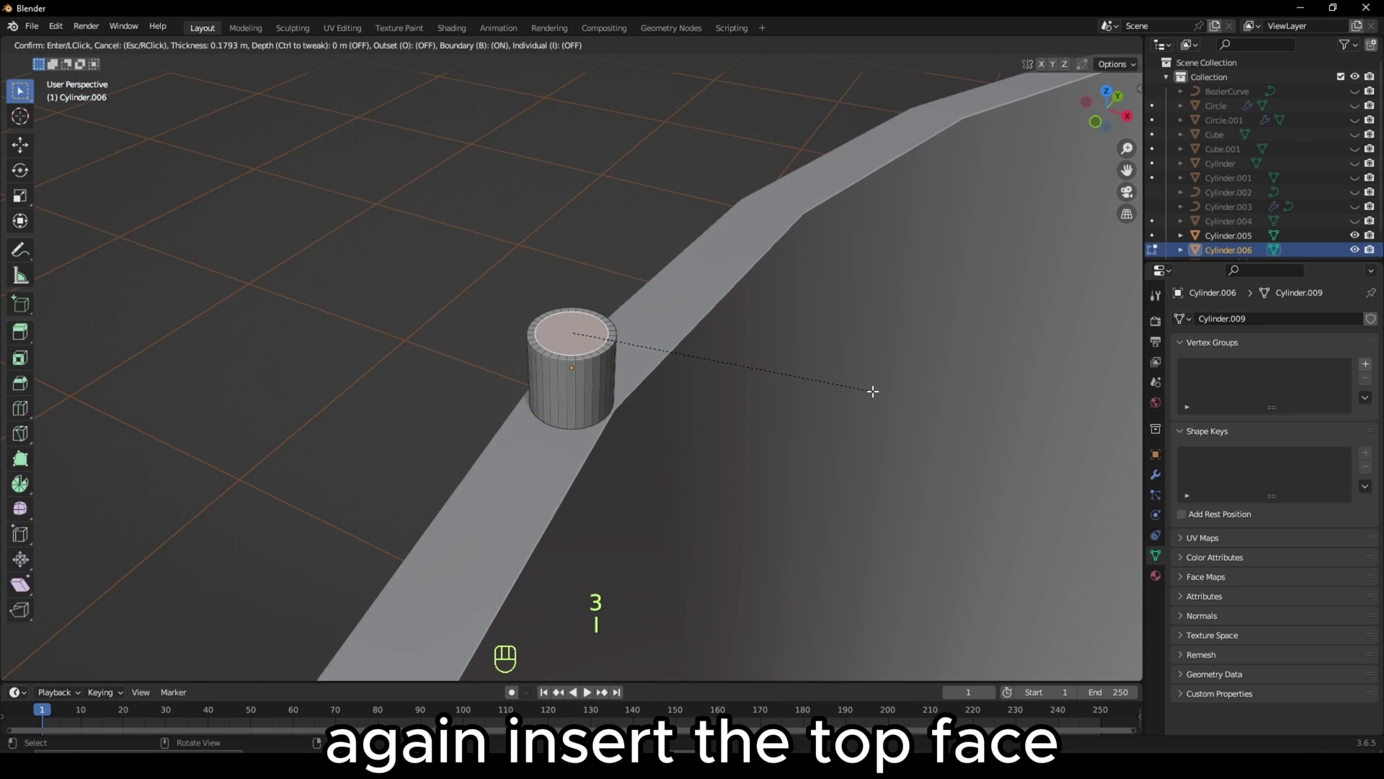
pyautogui.press('e')
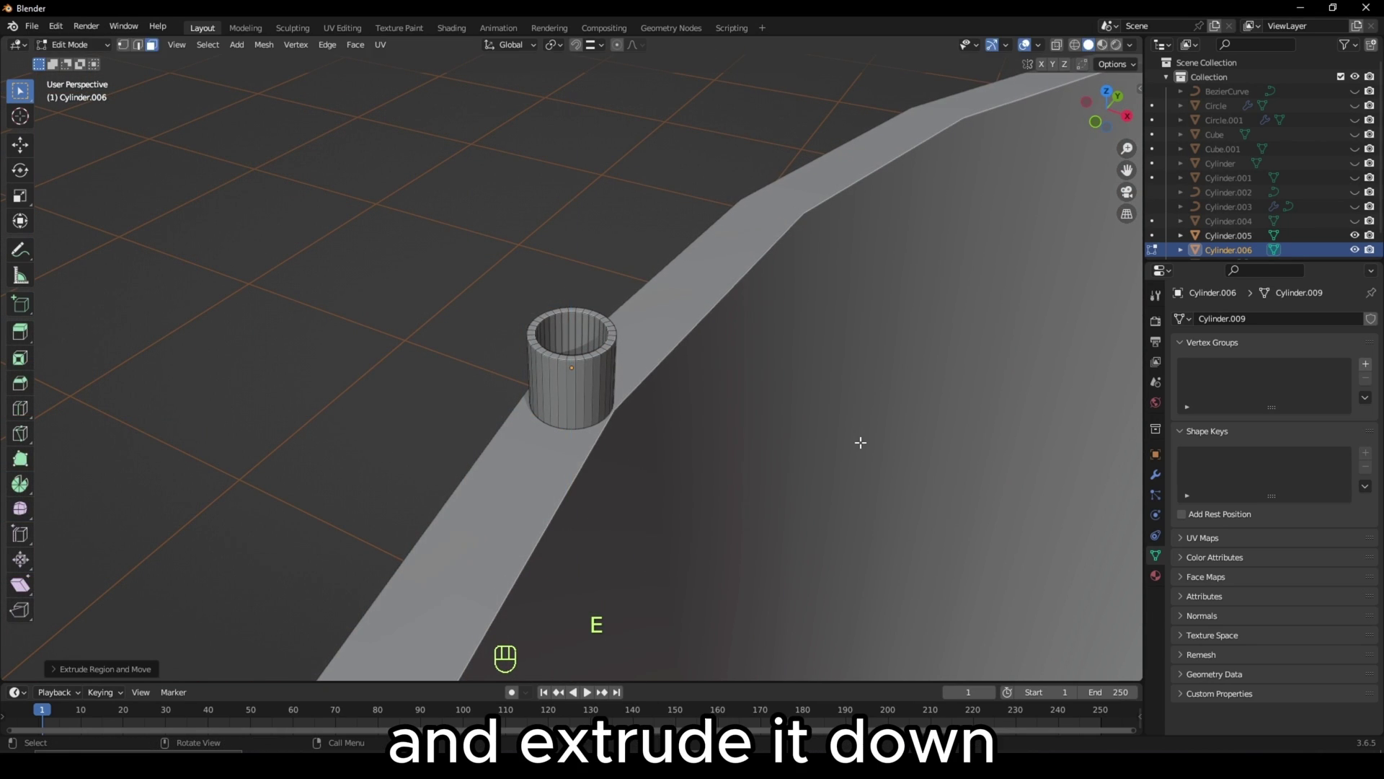
pyautogui.press('Tab')
pyautogui.press('KP_7')
pyautogui.hotkey('shift', 'd')
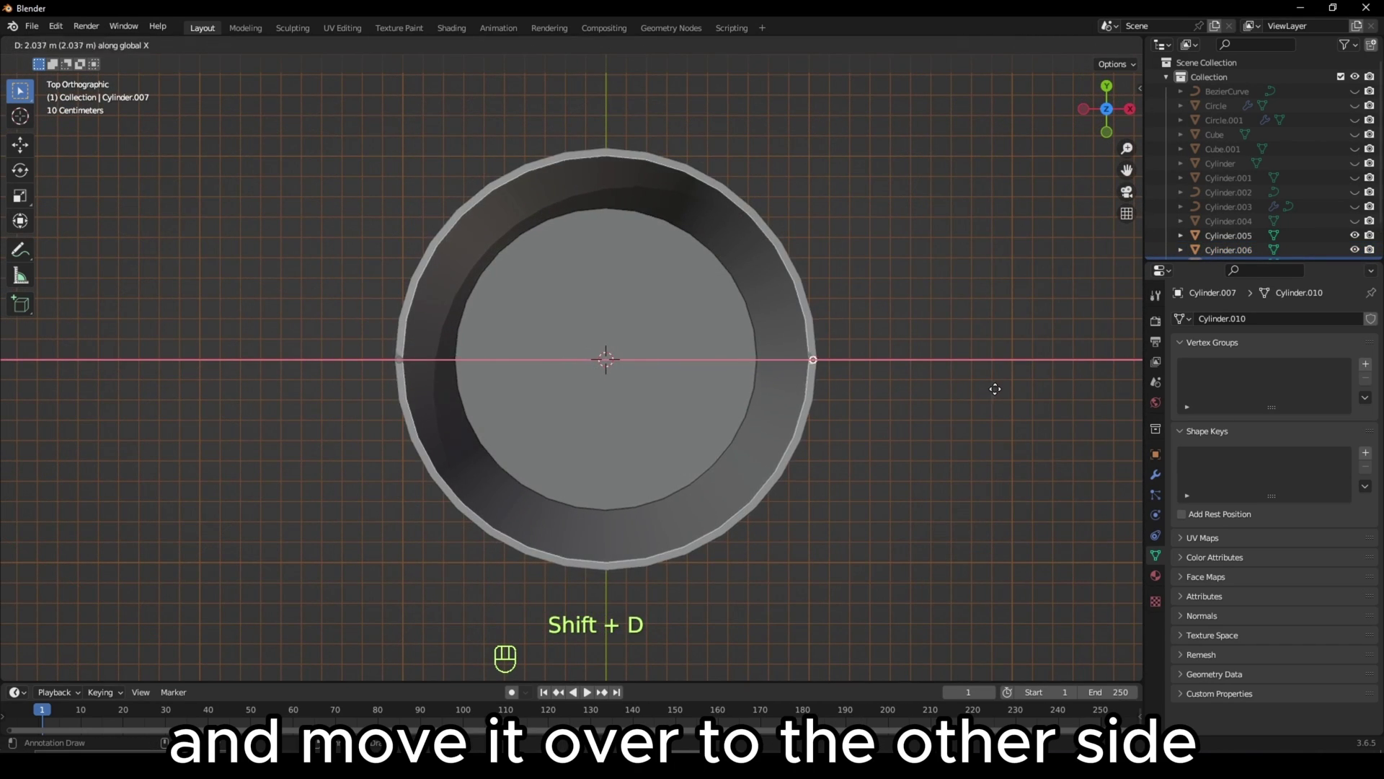
# - Place the lug copy on the opposite rim, then add a circle raised and sized to the bucket
pyautogui.click(929, 354)
pyautogui.press('KP_1')
pyautogui.hotkey('shift', 'a')
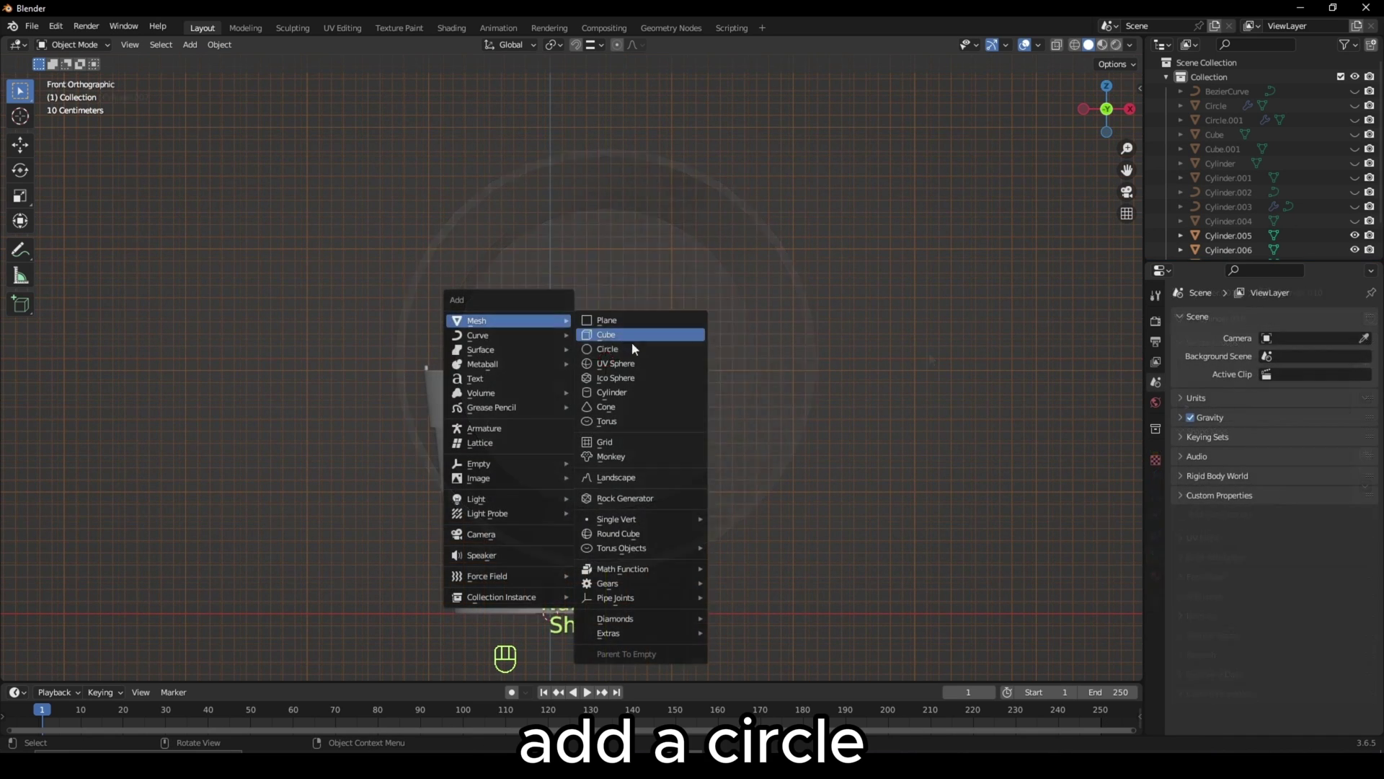
pyautogui.click(634, 346)
pyautogui.press('g')
pyautogui.press('z')
pyautogui.click(692, 232)
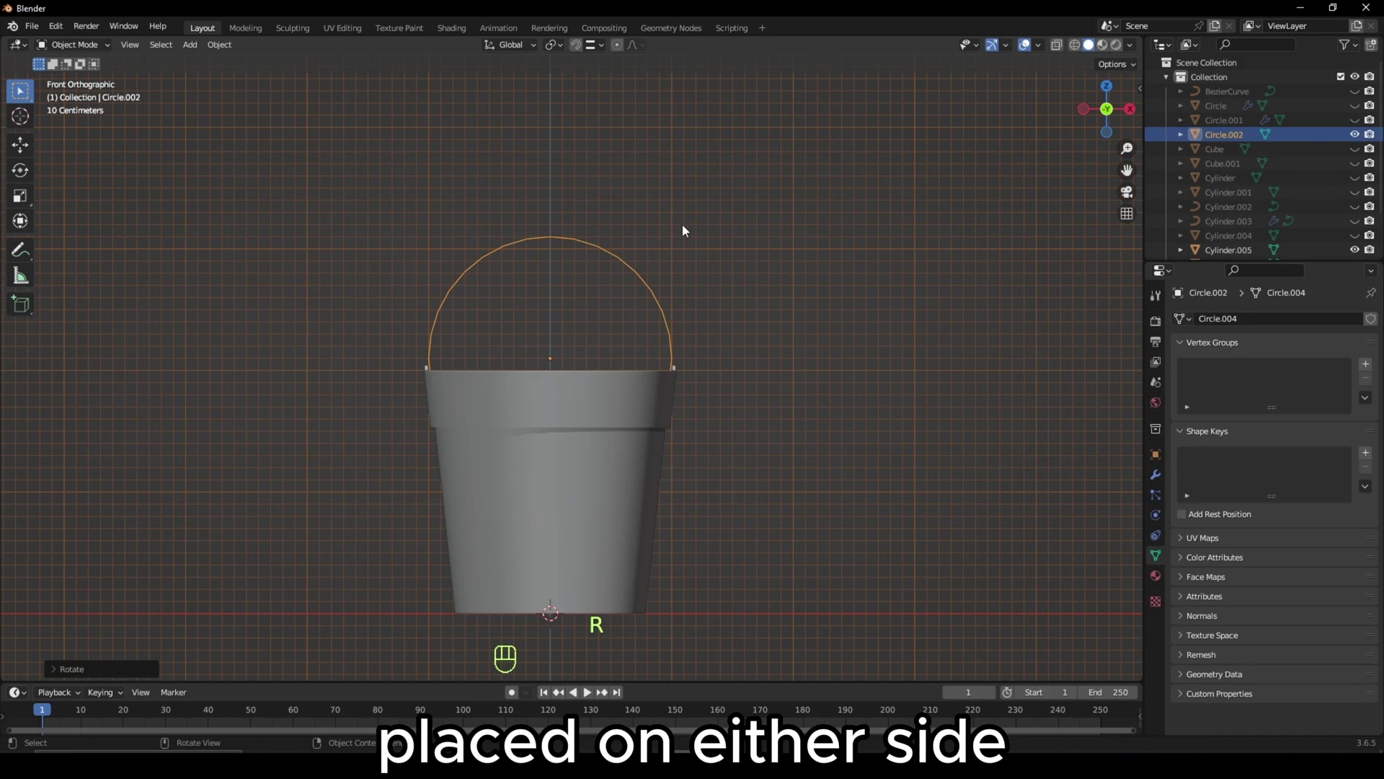
pyautogui.press('s')
# - Delete the bottom half of the circle's vertices to leave an arch
pyautogui.rightClick(852, 281)
pyautogui.press('Tab')
pyautogui.moveTo(339, 377); pyautogui.dragTo(834, 534)
pyautogui.press('x')
pyautogui.click(645, 372)
pyautogui.press('Tab')
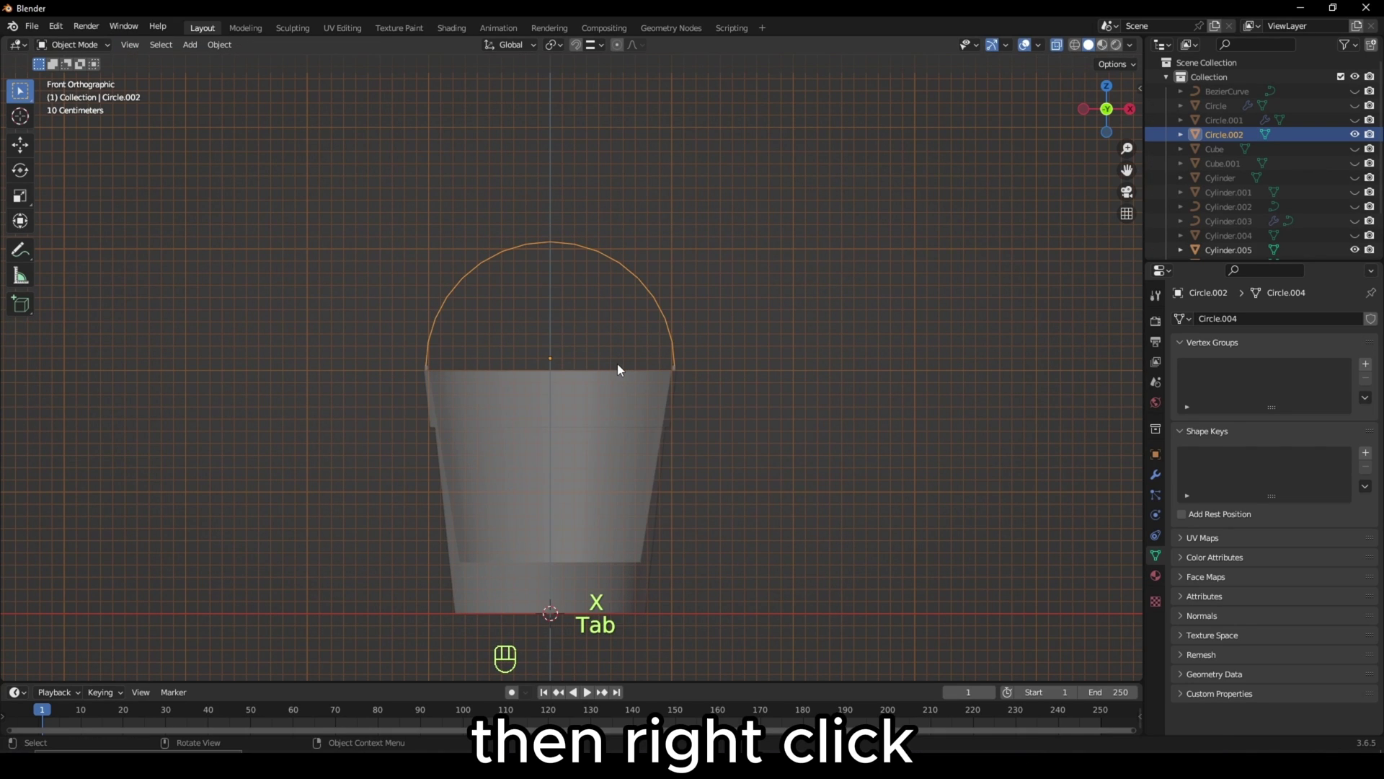
pyautogui.hotkey('alt', 'z')
# - Convert the half circle to a curve and give it 0.012 m Bevel Depth
pyautogui.rightClick(617, 364)
pyautogui.moveTo(605, 403)
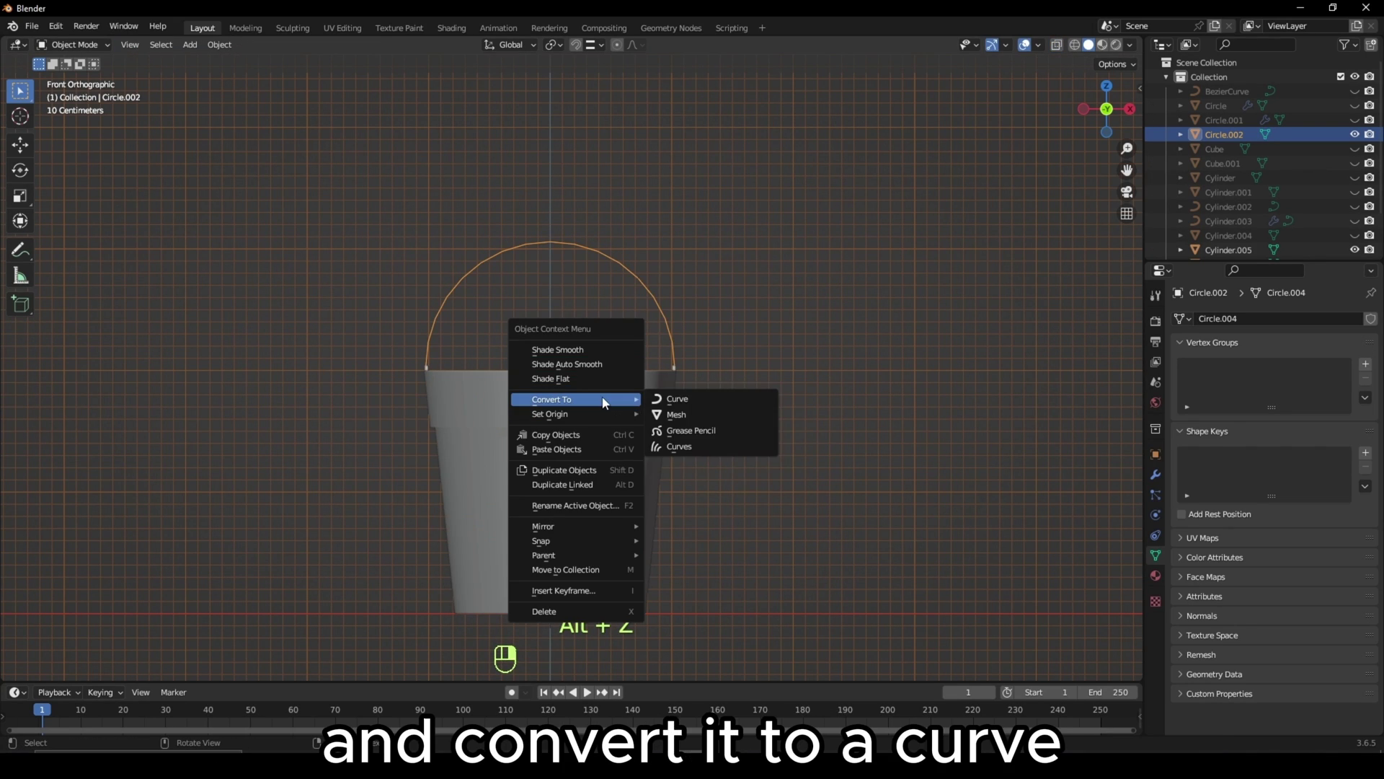
pyautogui.click(683, 400)
pyautogui.scroll(-3, 1255, 624)
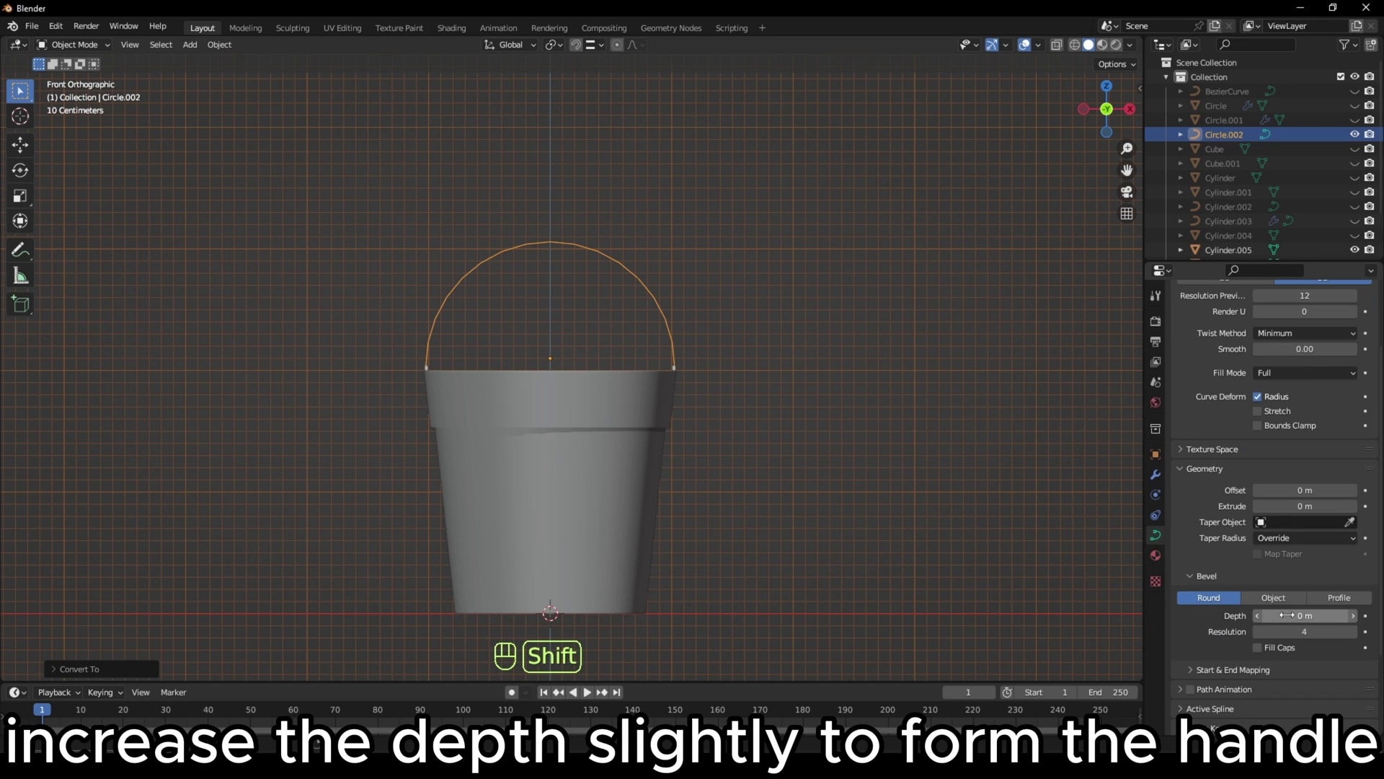
pyautogui.keyDown('shift'); pyautogui.moveTo(1304, 615); pyautogui.dragTo(1319, 615); pyautogui.keyUp('shift')
# - Scale the handle along Z and select it together with the bucket parts
pyautogui.moveTo(866, 374); pyautogui.dragTo(836, 389, button='middle')
pyautogui.press('s')
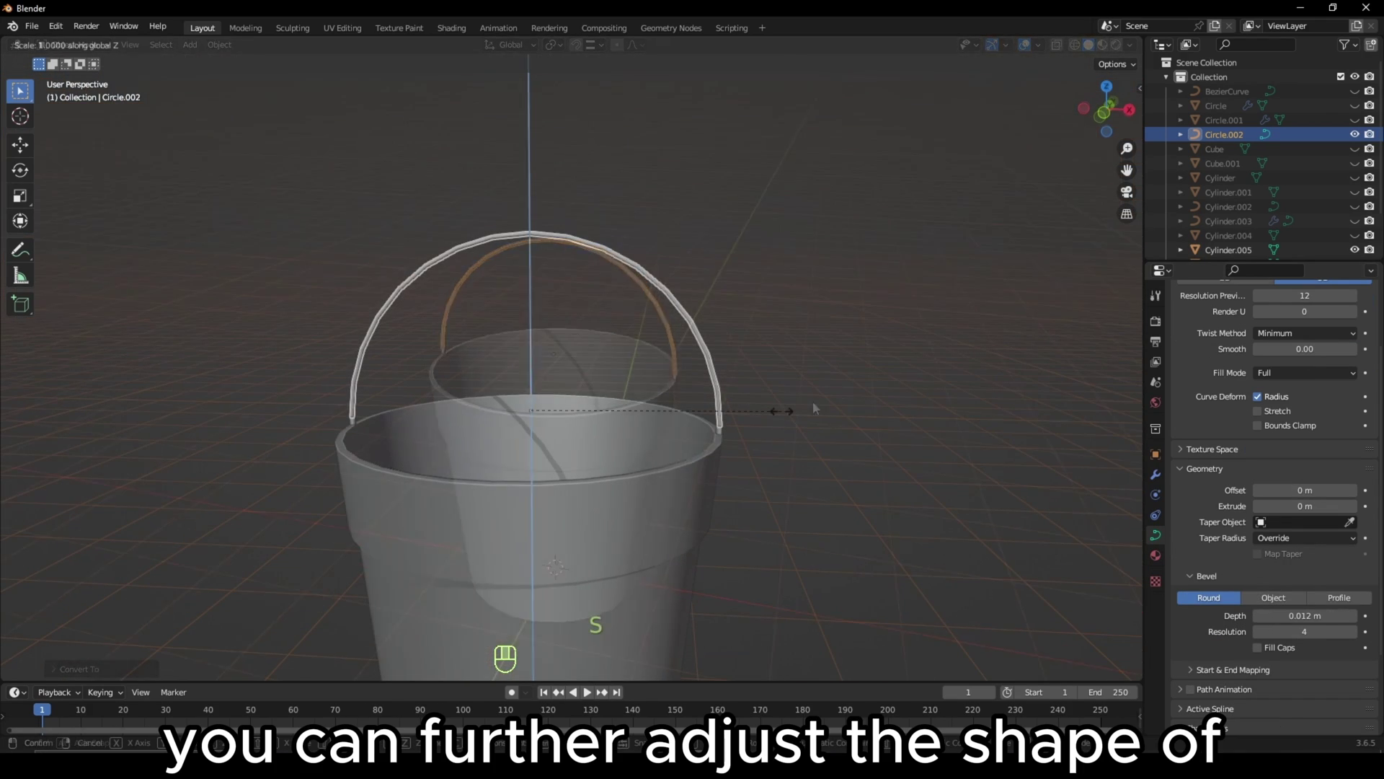
pyautogui.press('z')
pyautogui.moveTo(812, 397)
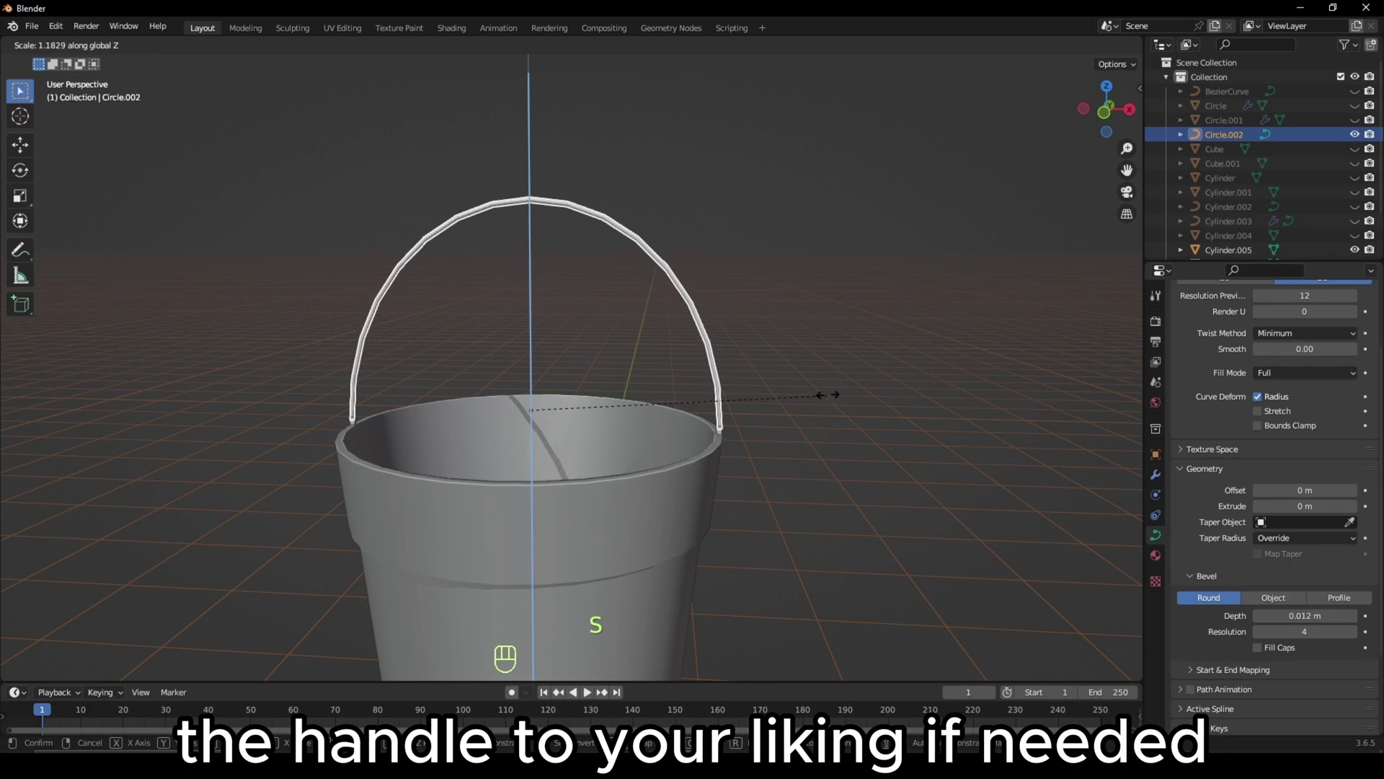
pyautogui.moveTo(433, 225); pyautogui.dragTo(745, 574)
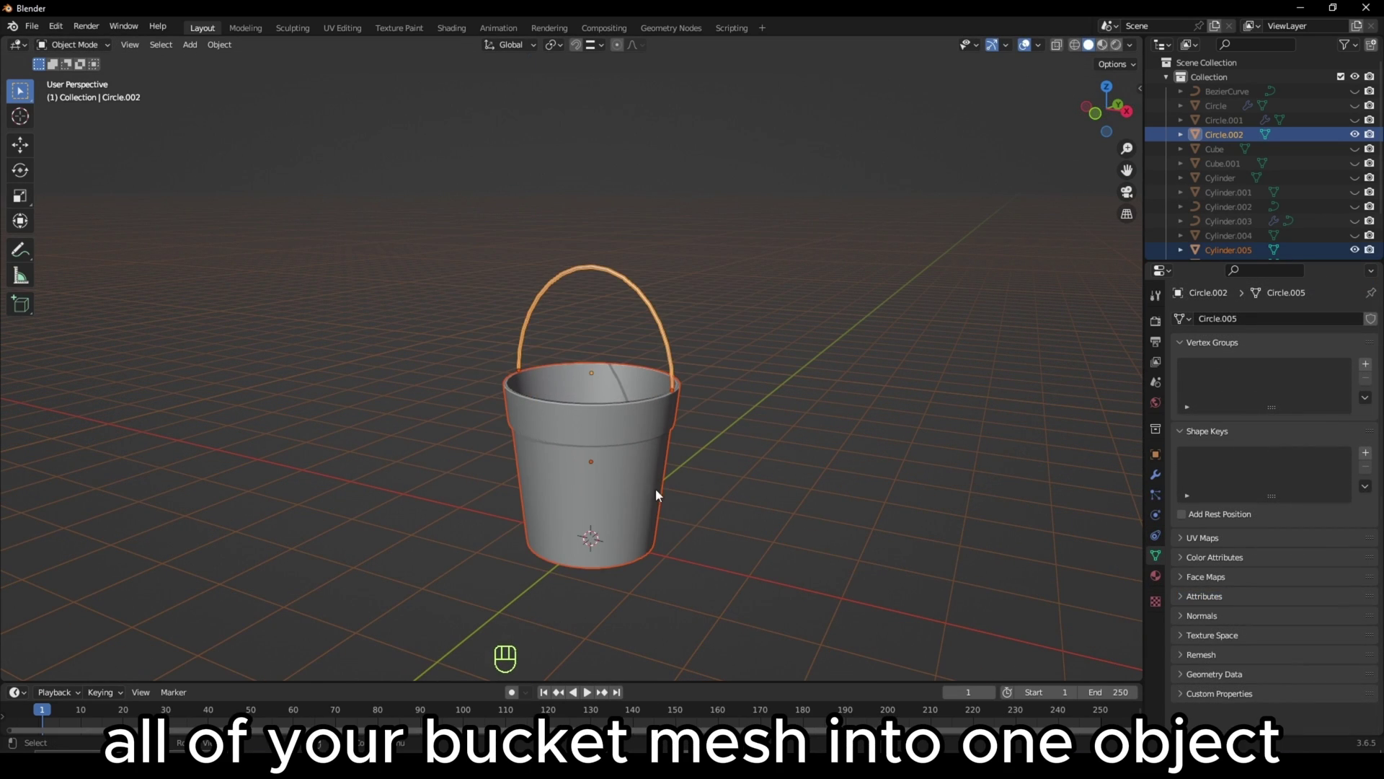
# - Join the selected bucket parts with Ctrl+J and view the well from the front
pyautogui.hotkey('ctrl', 'j')
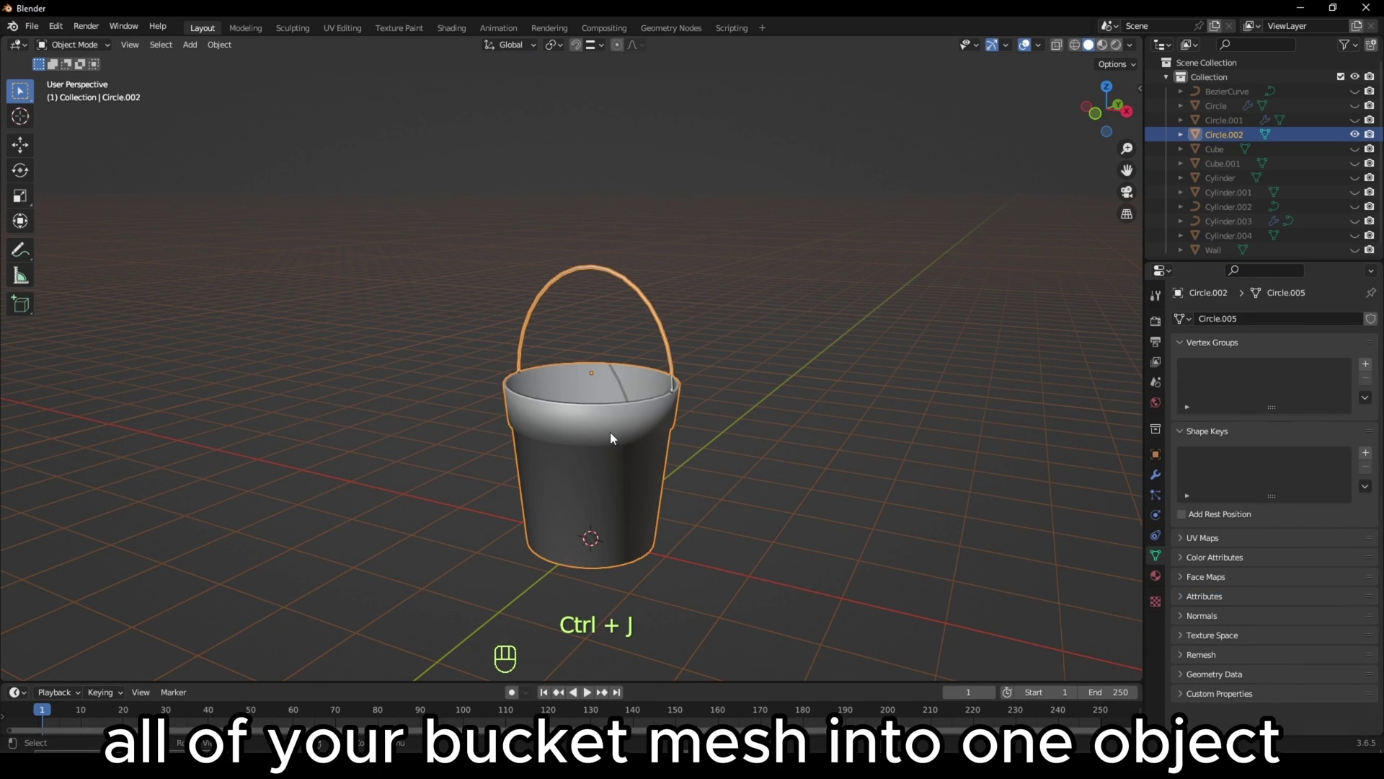
pyautogui.rightClick(610, 431)
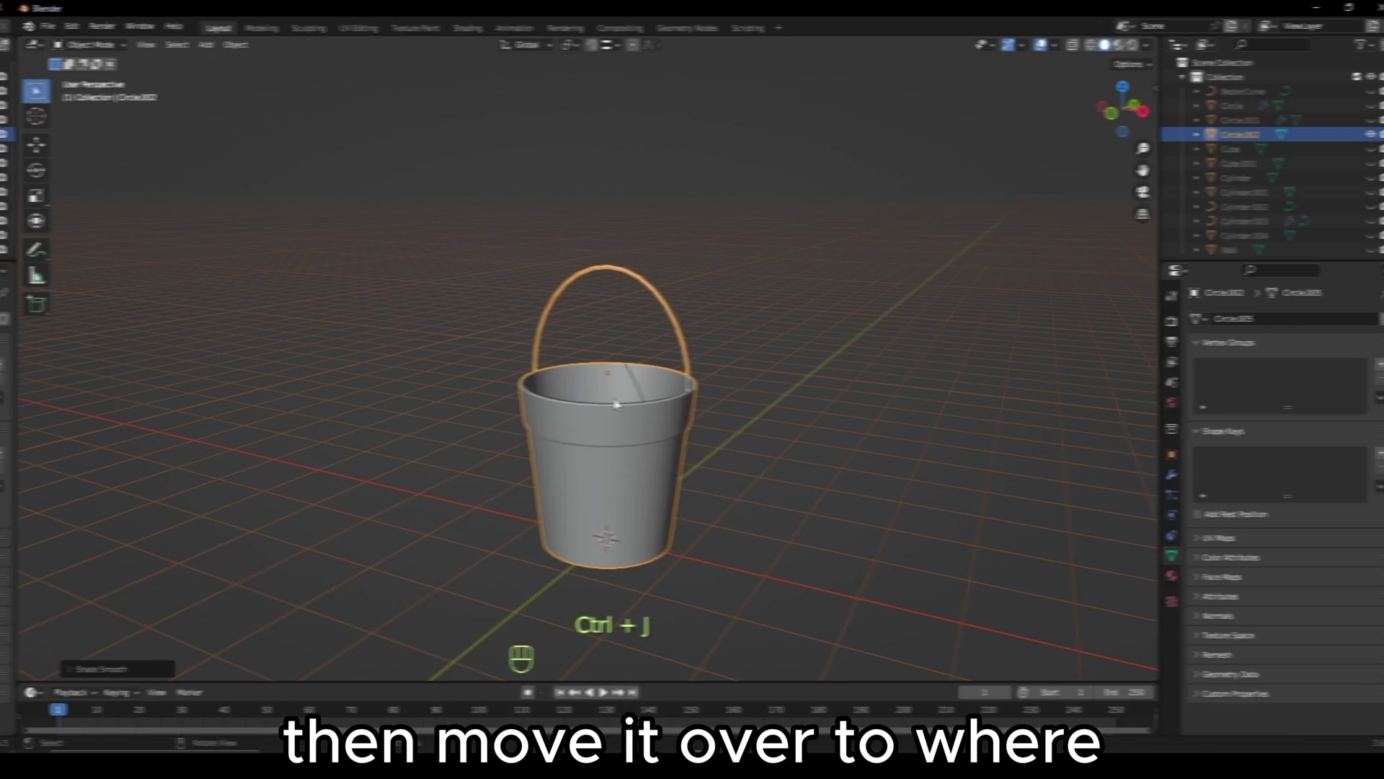
pyautogui.press('KP_1')
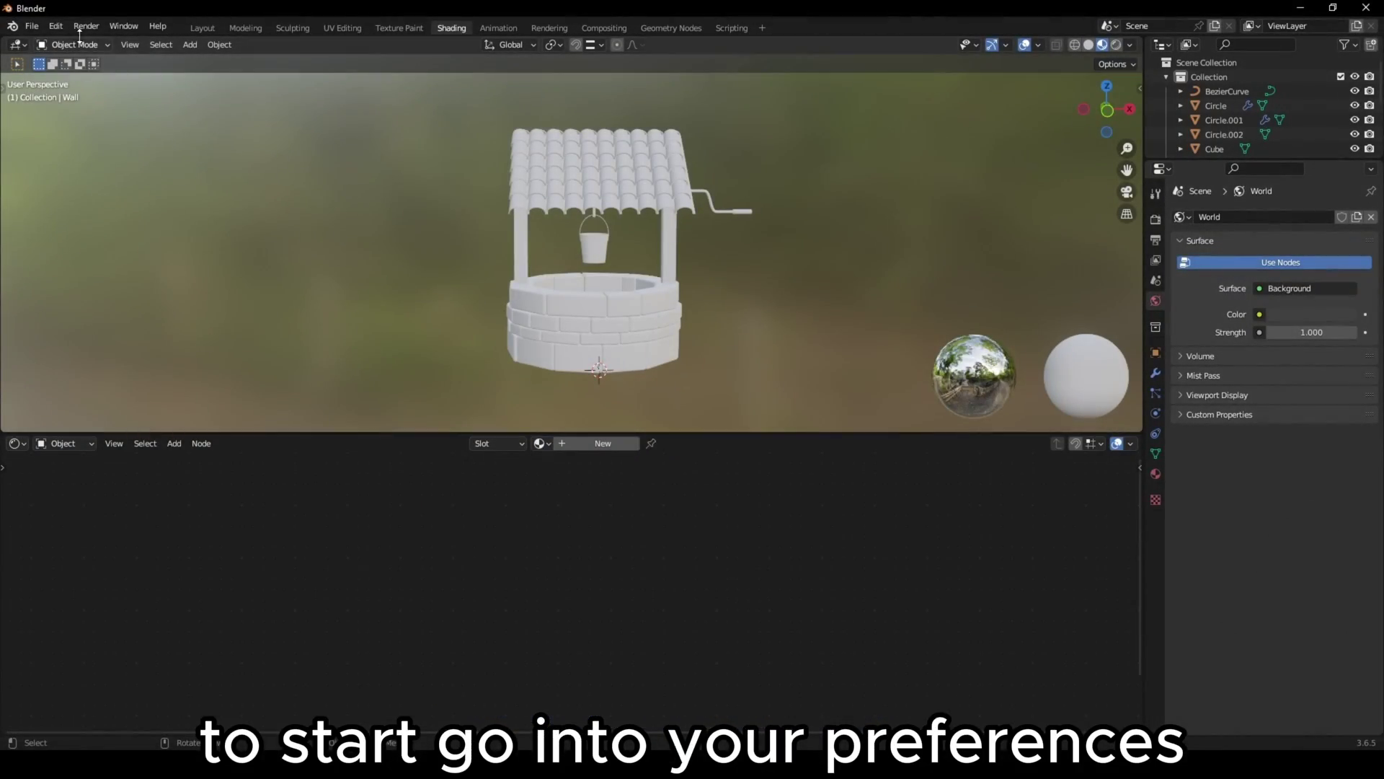
# - Search the Preferences add-ons for 'node' to confirm Node Wrangler is enabled
pyautogui.click(56, 26)
pyautogui.click(119, 226)
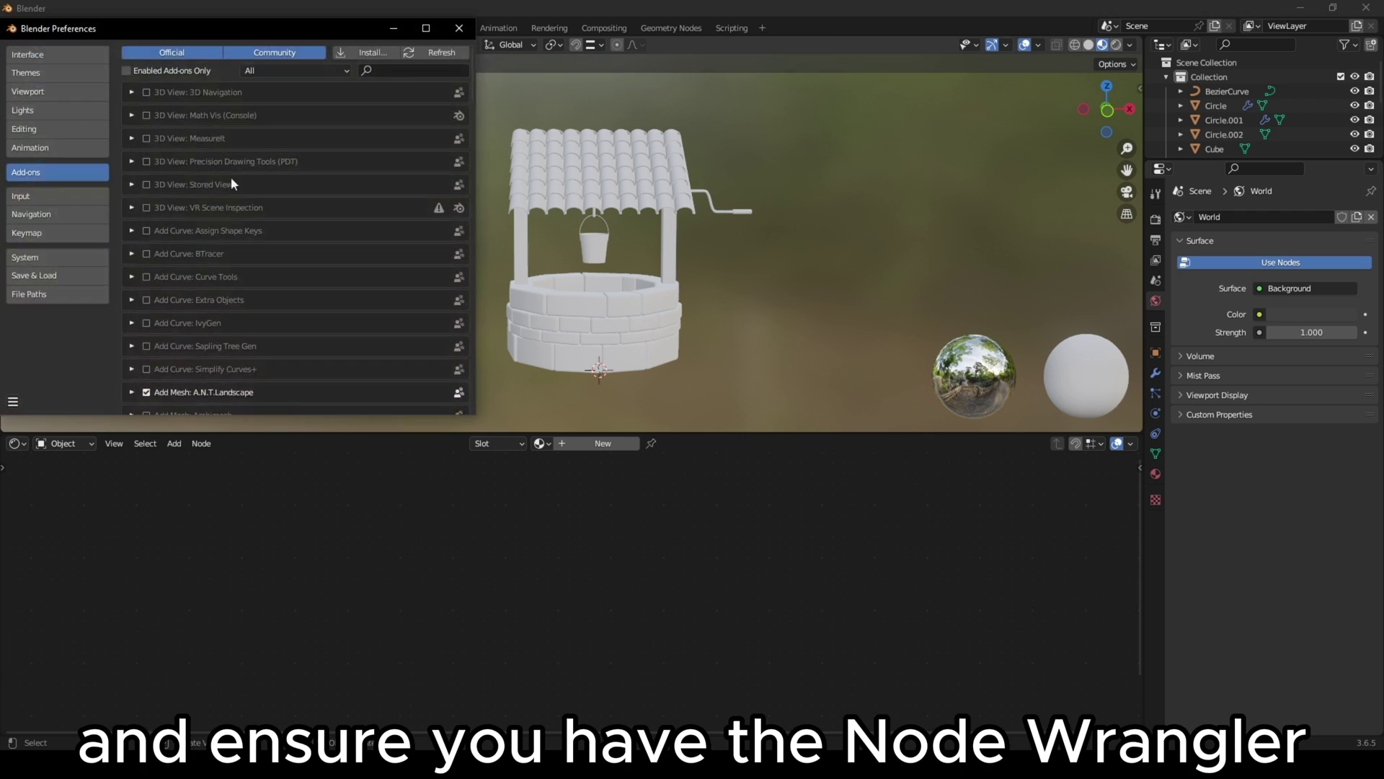
pyautogui.click(420, 66)
pyautogui.write('node')
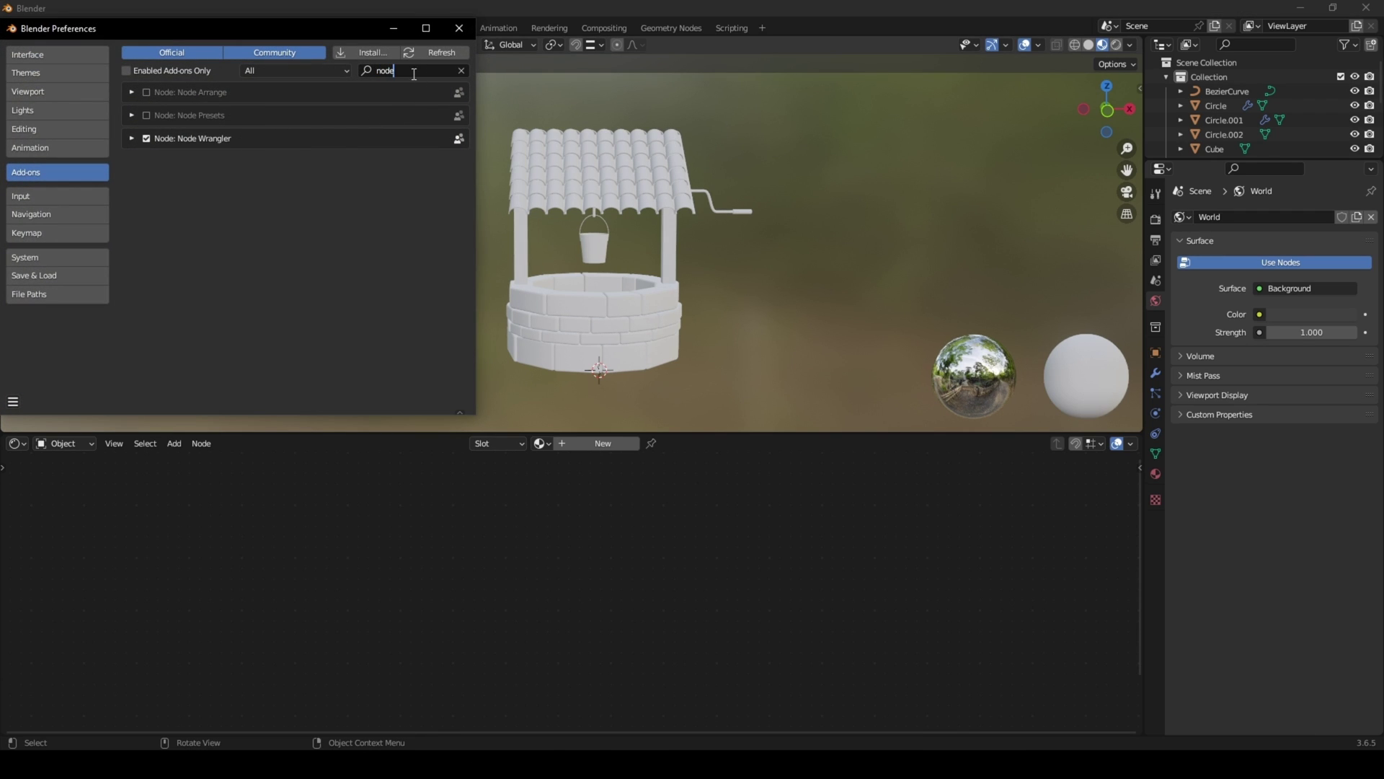
pyautogui.click(474, 29)
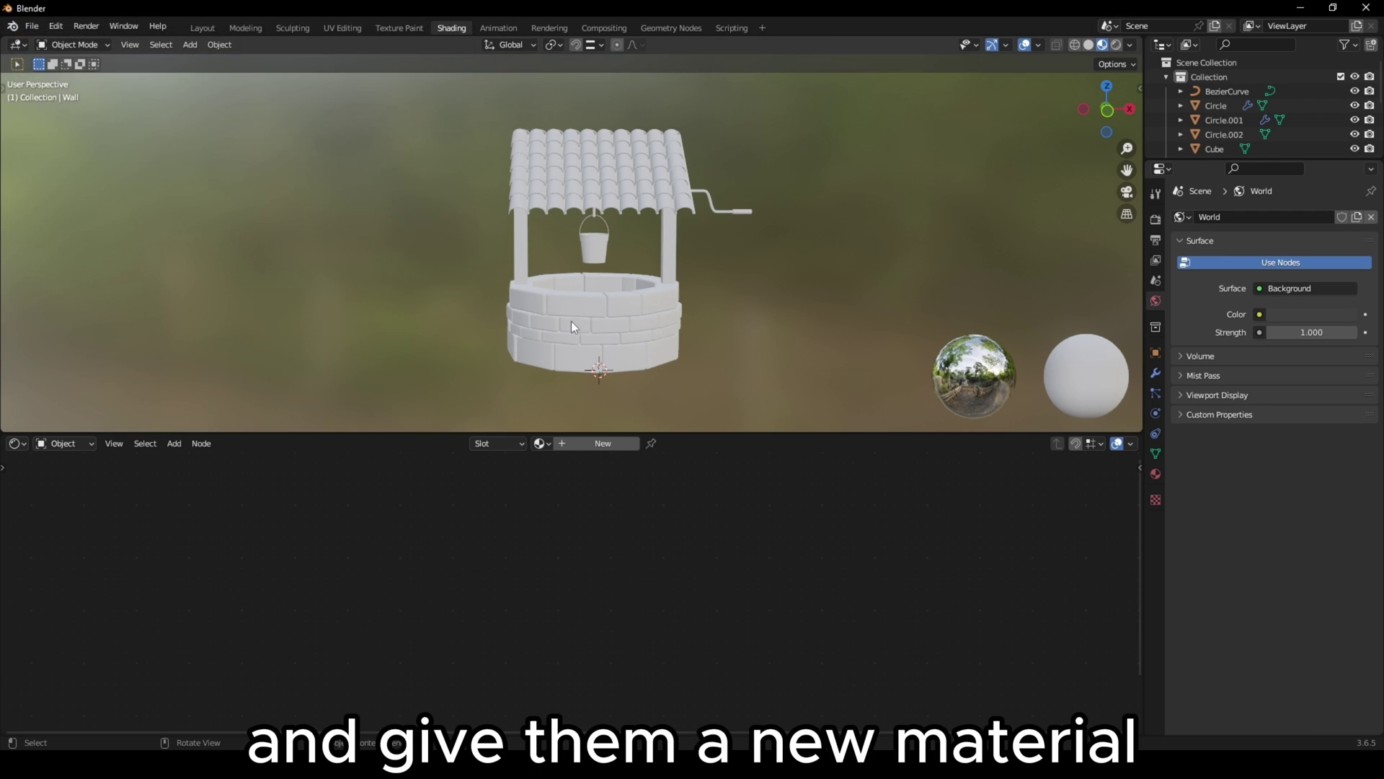
# - Give the stone wall a new material and browse to its texture folder via Ctrl+Shift+T
pyautogui.click(571, 322)
pyautogui.click(581, 443)
pyautogui.click(547, 462)
pyautogui.moveTo(547, 461); pyautogui.dragTo(594, 479, button='middle')
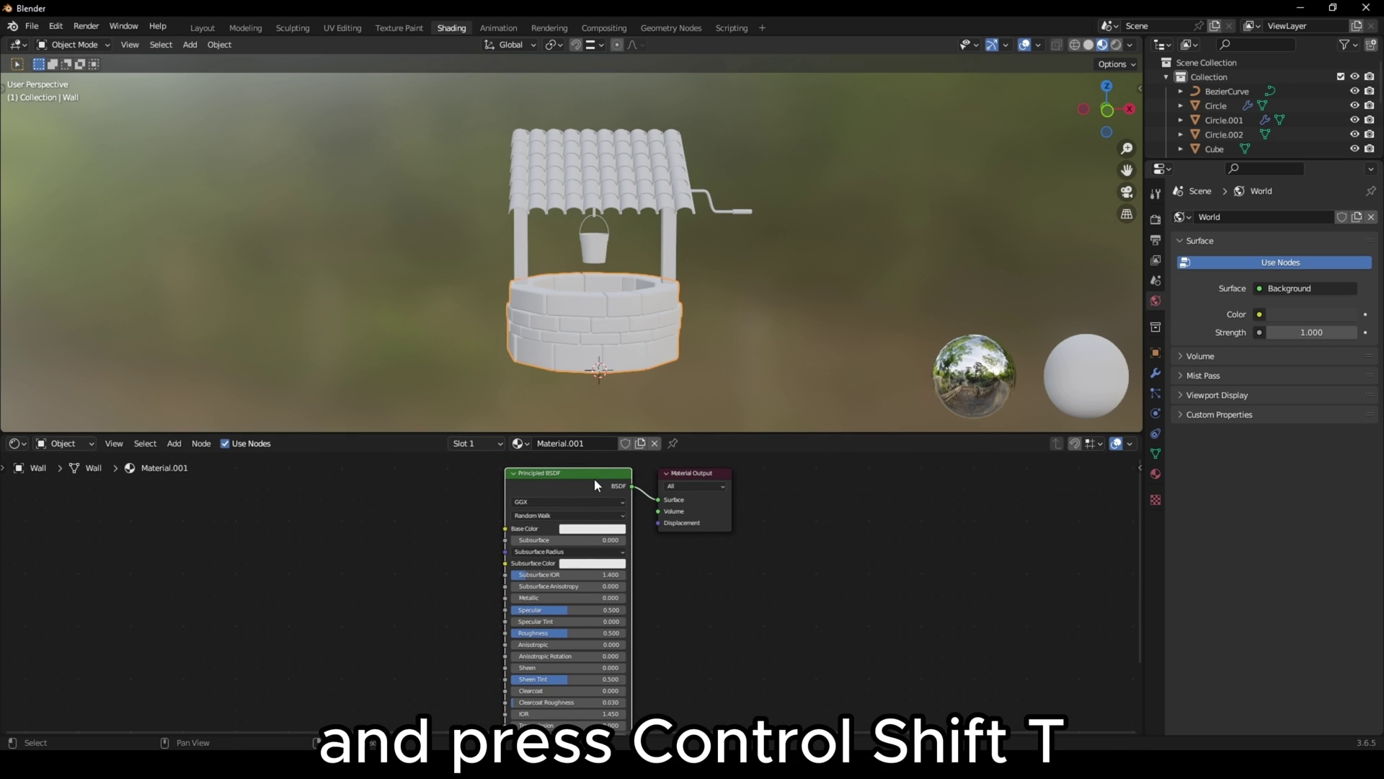
pyautogui.hotkey('ctrl', 'shift', 't')
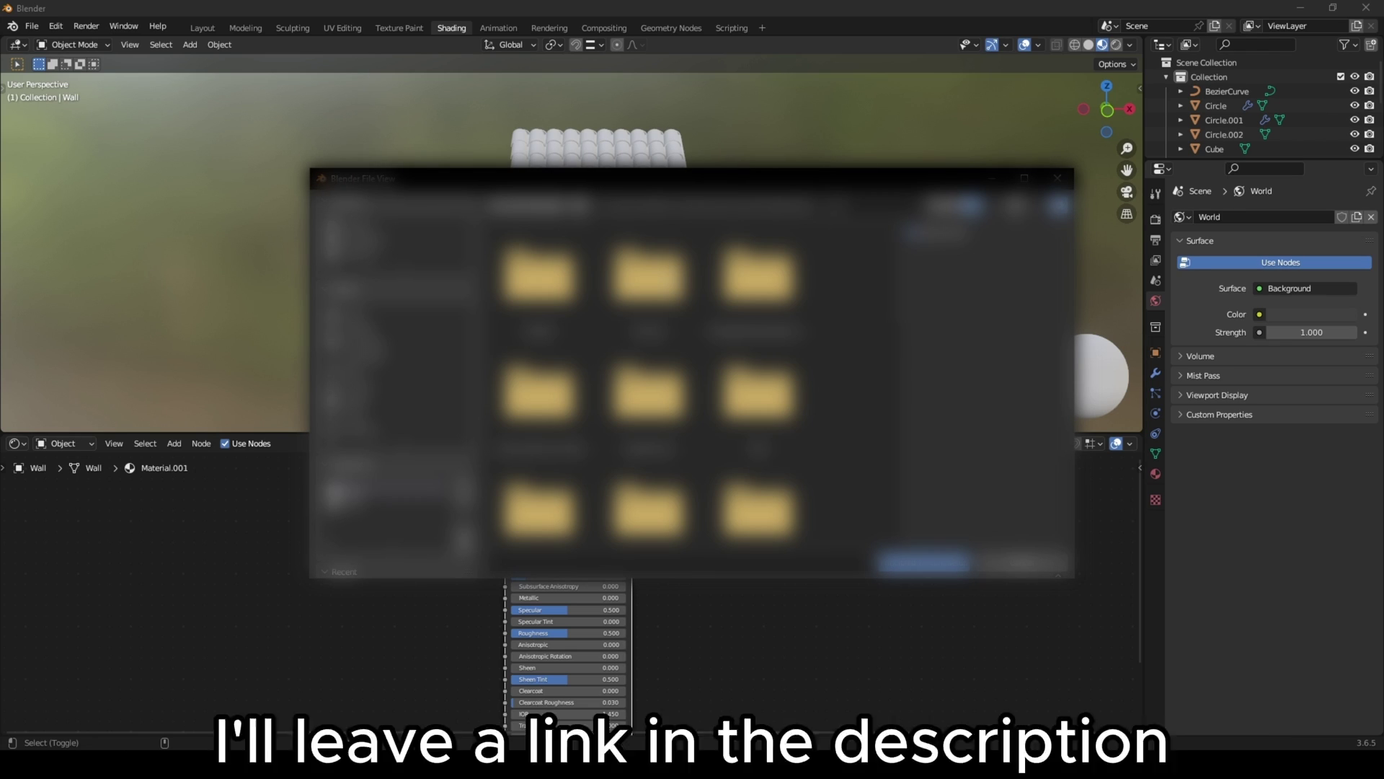
pyautogui.doubleClick(648, 277)
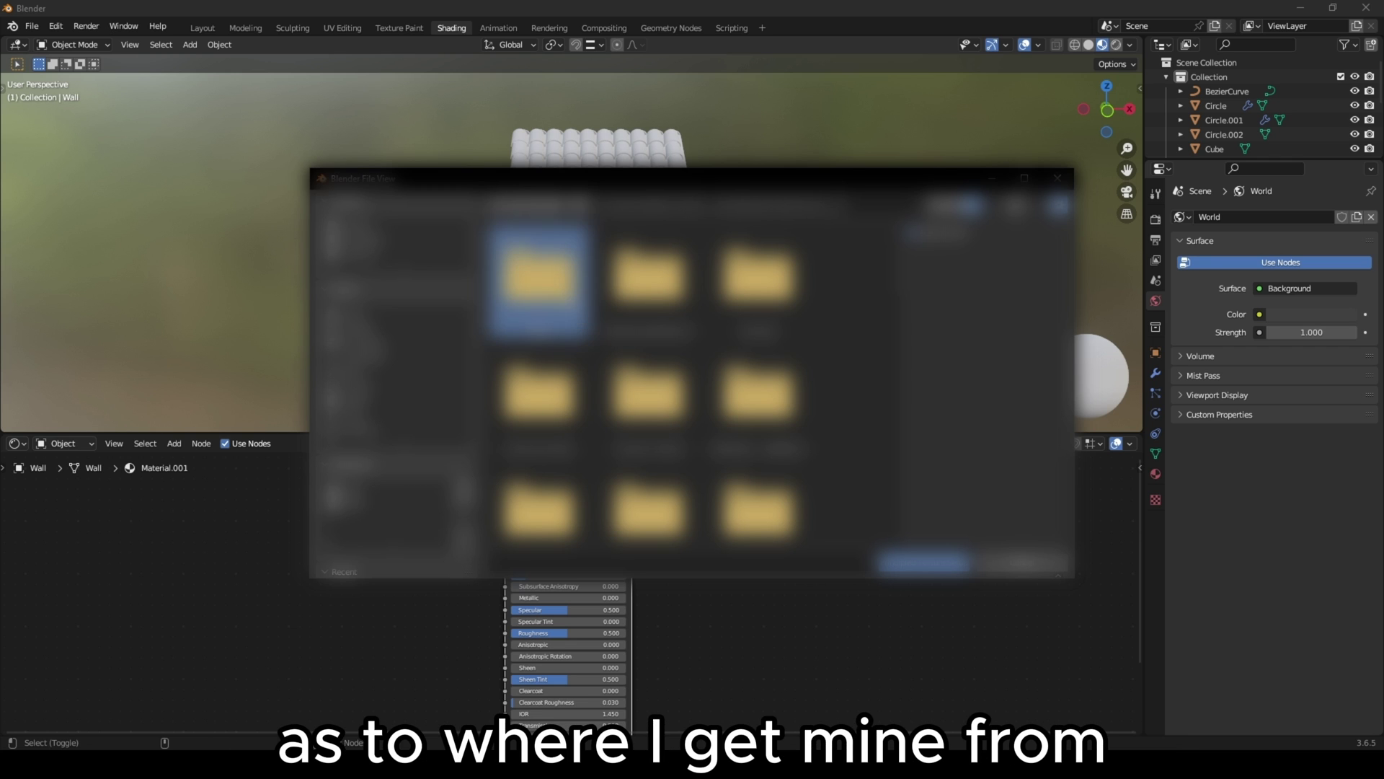
pyautogui.doubleClick(539, 278)
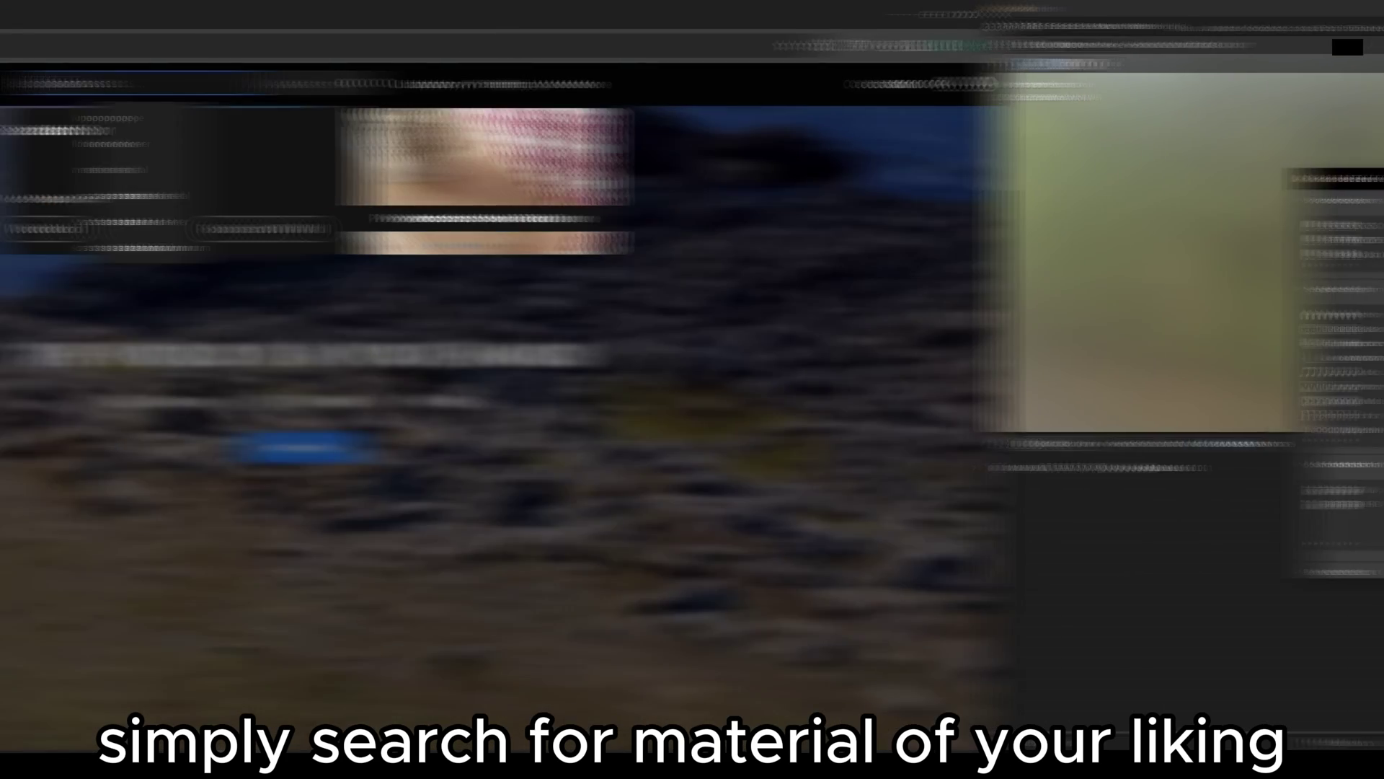
# - Search LotPixel for 'stone wall', show more results, and scroll through them
pyautogui.write('stone wall')
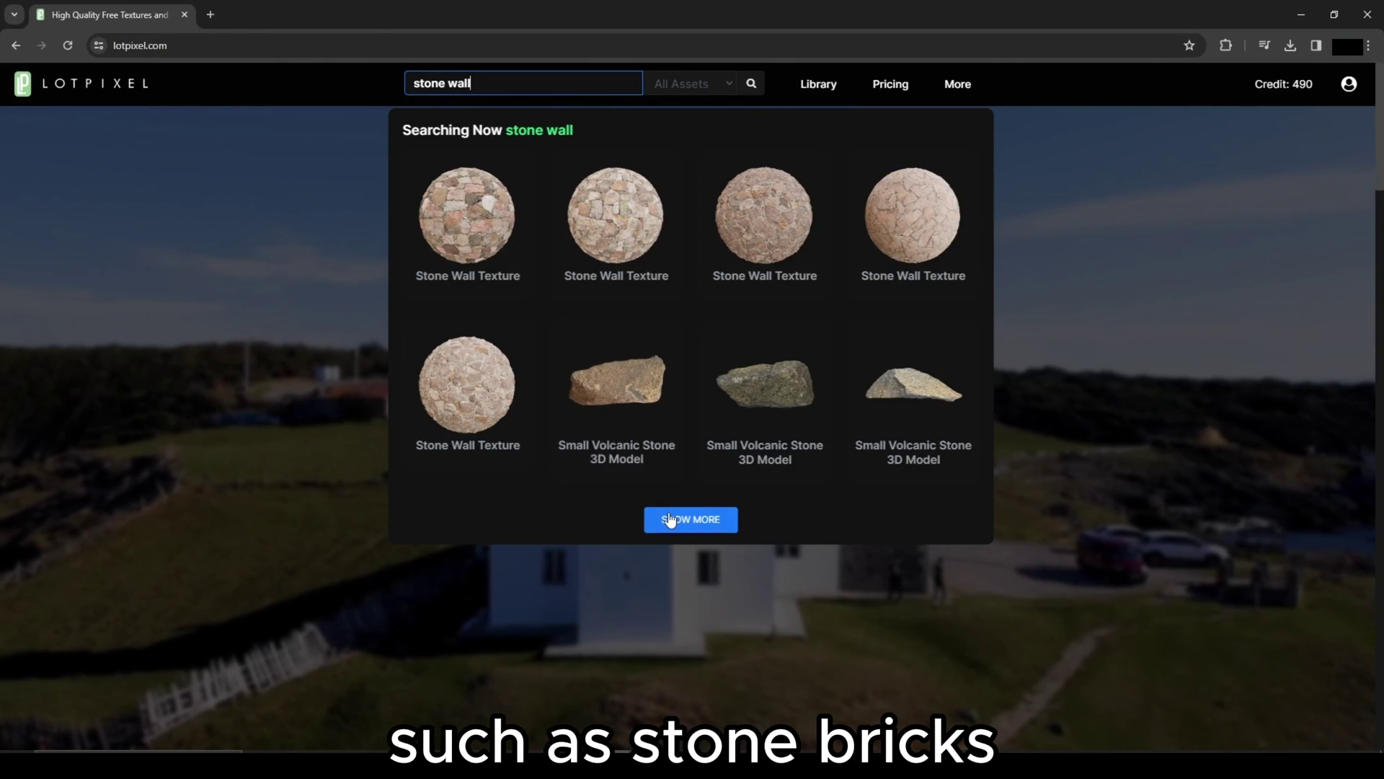
pyautogui.click(674, 519)
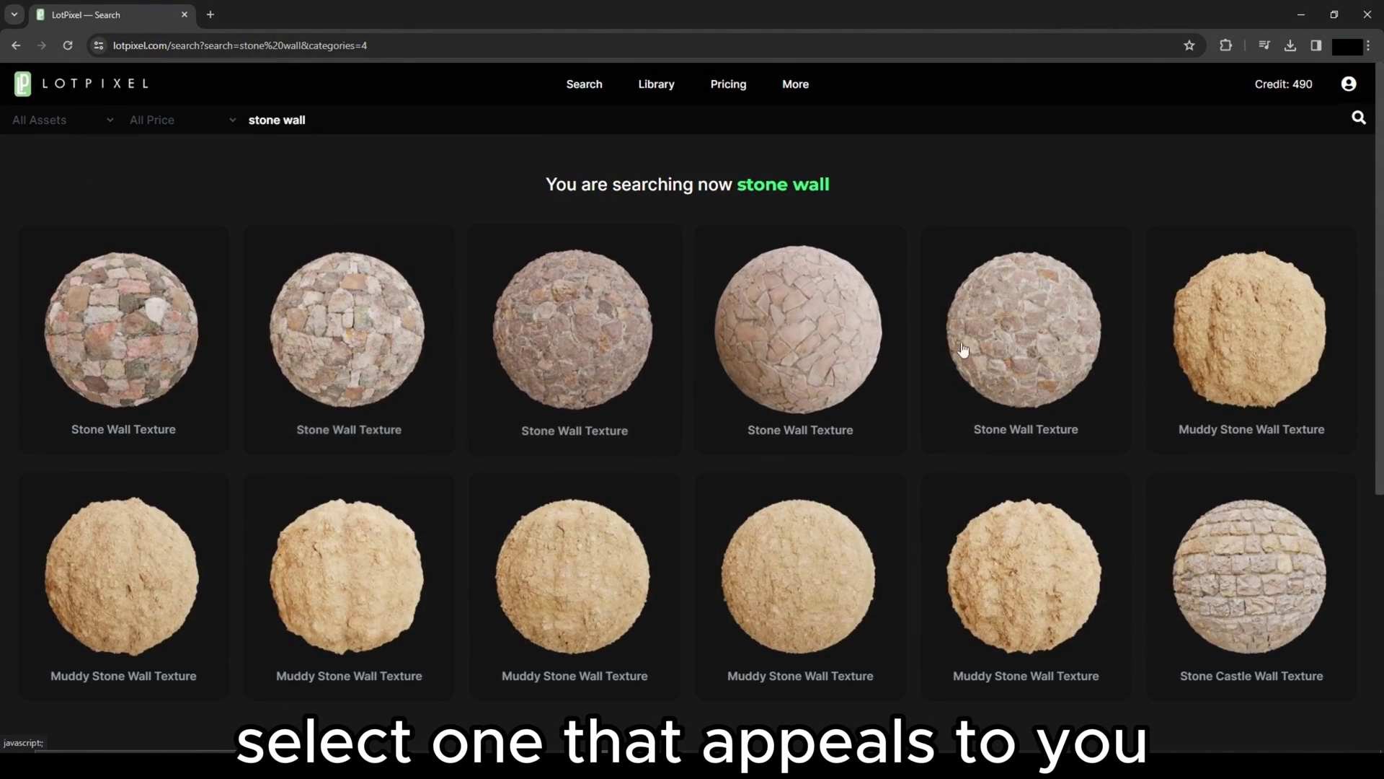
pyautogui.scroll(-5, 1197, 397)
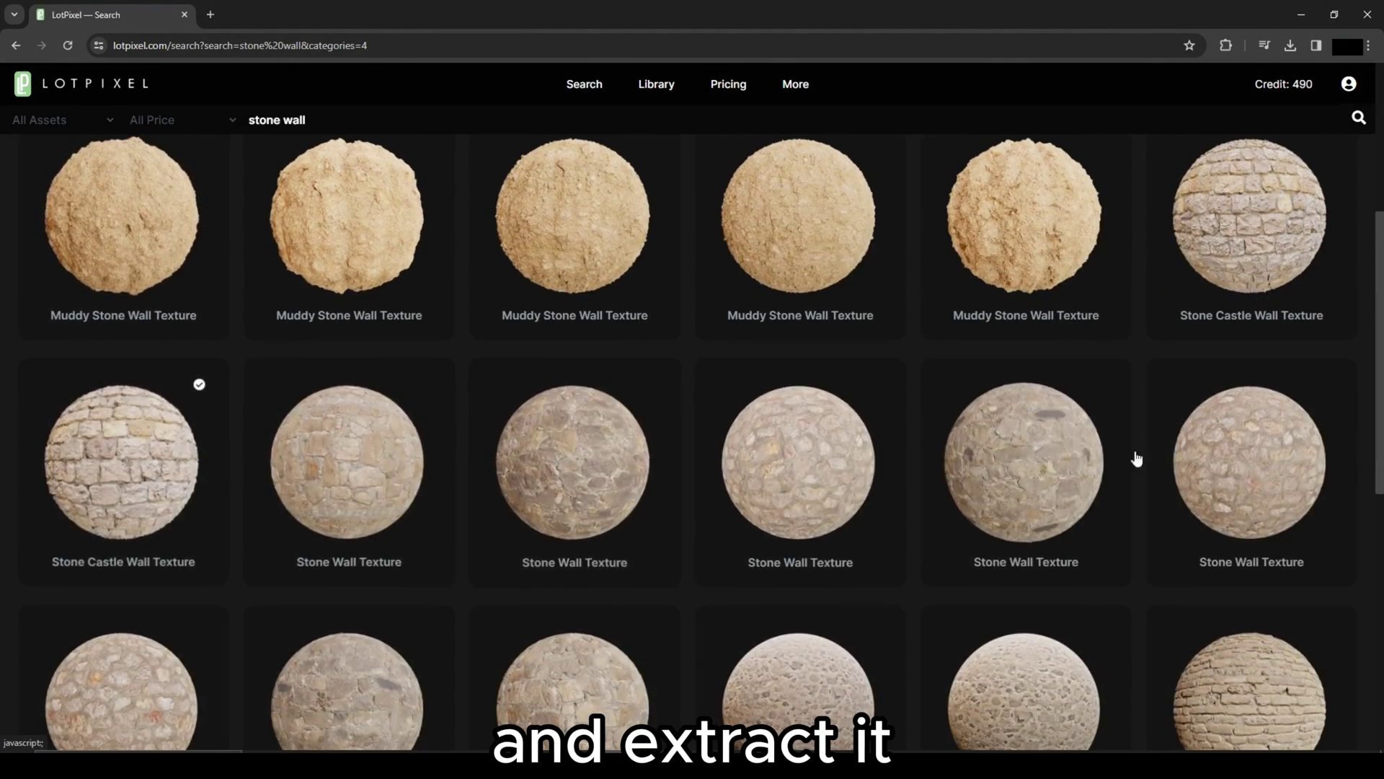
pyautogui.scroll(-2, 1168, 457)
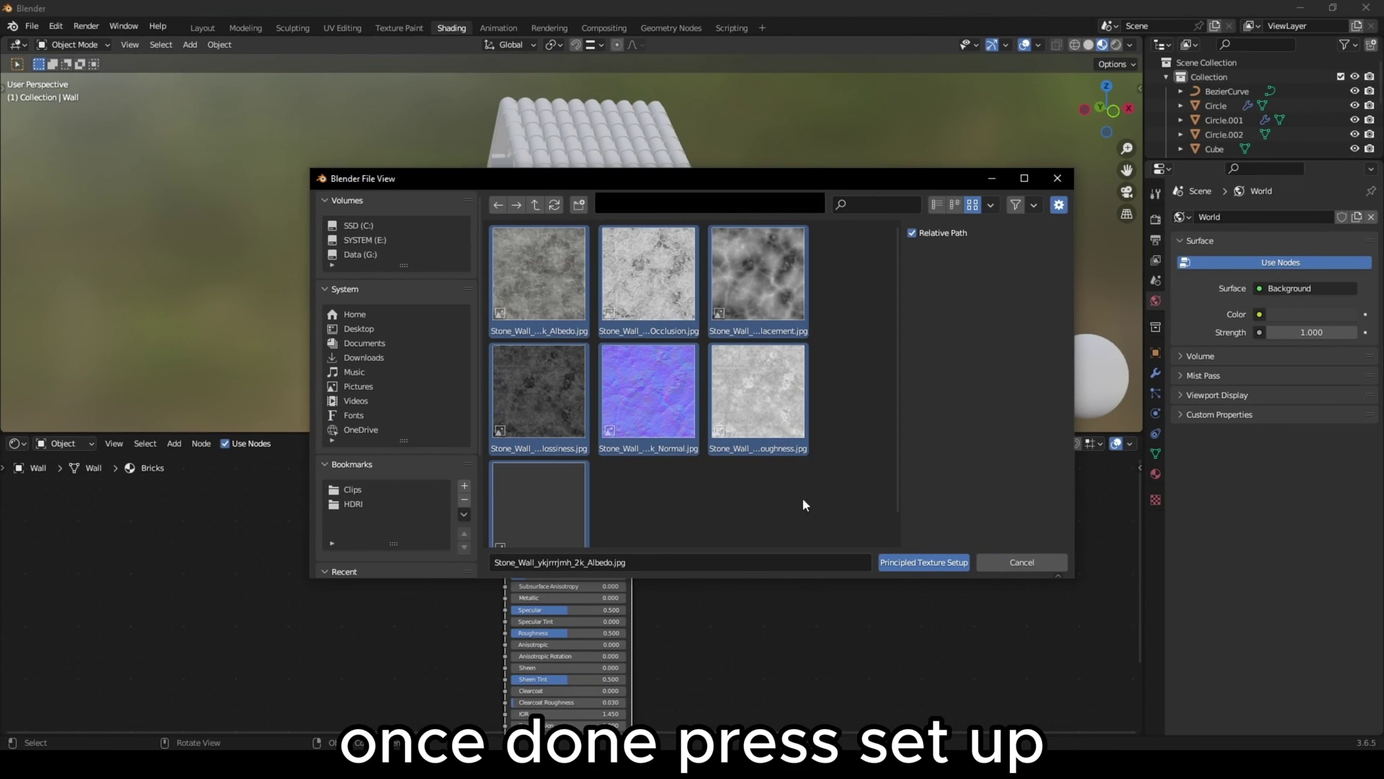
# - Wire the stone textures into the Bricks material and unwrap the whole wall with Cylinder Projection
pyautogui.click(914, 557)
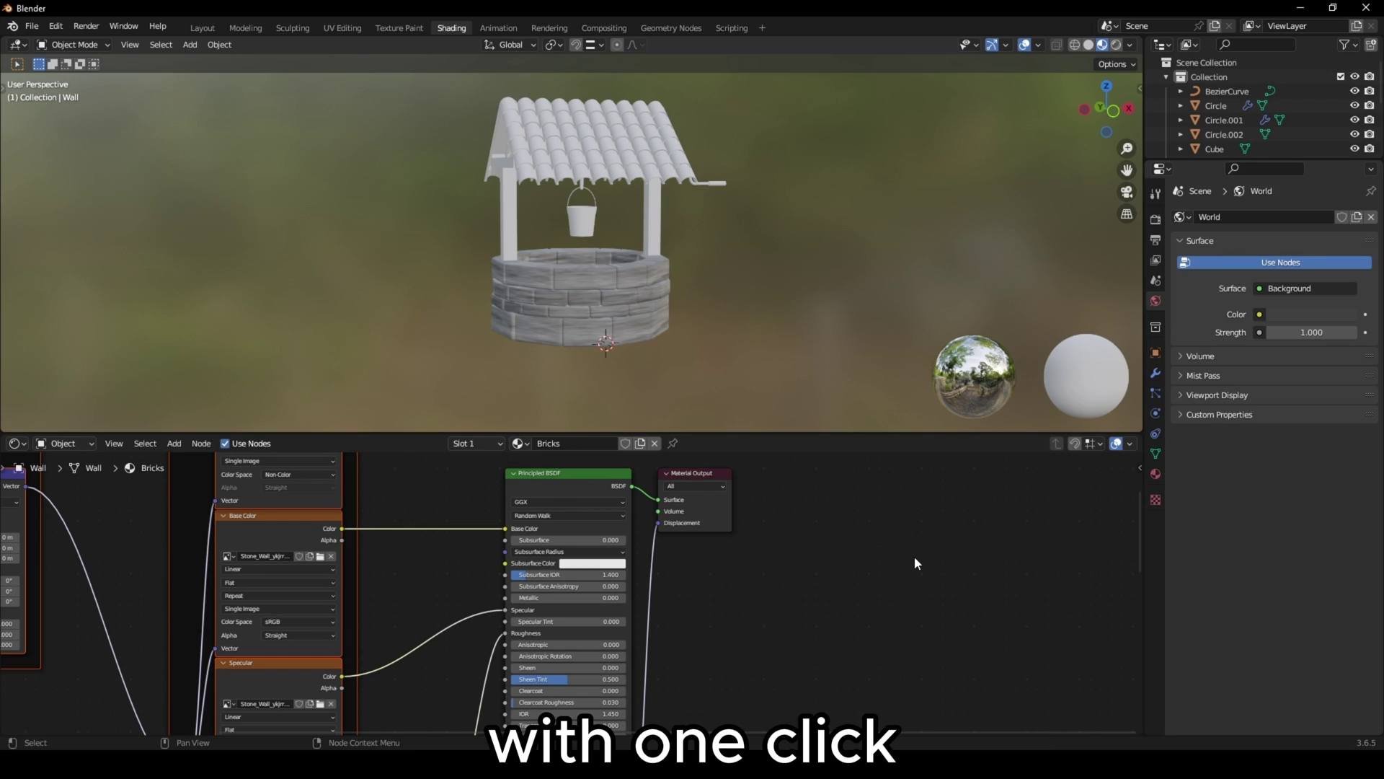
pyautogui.press('KP_1')
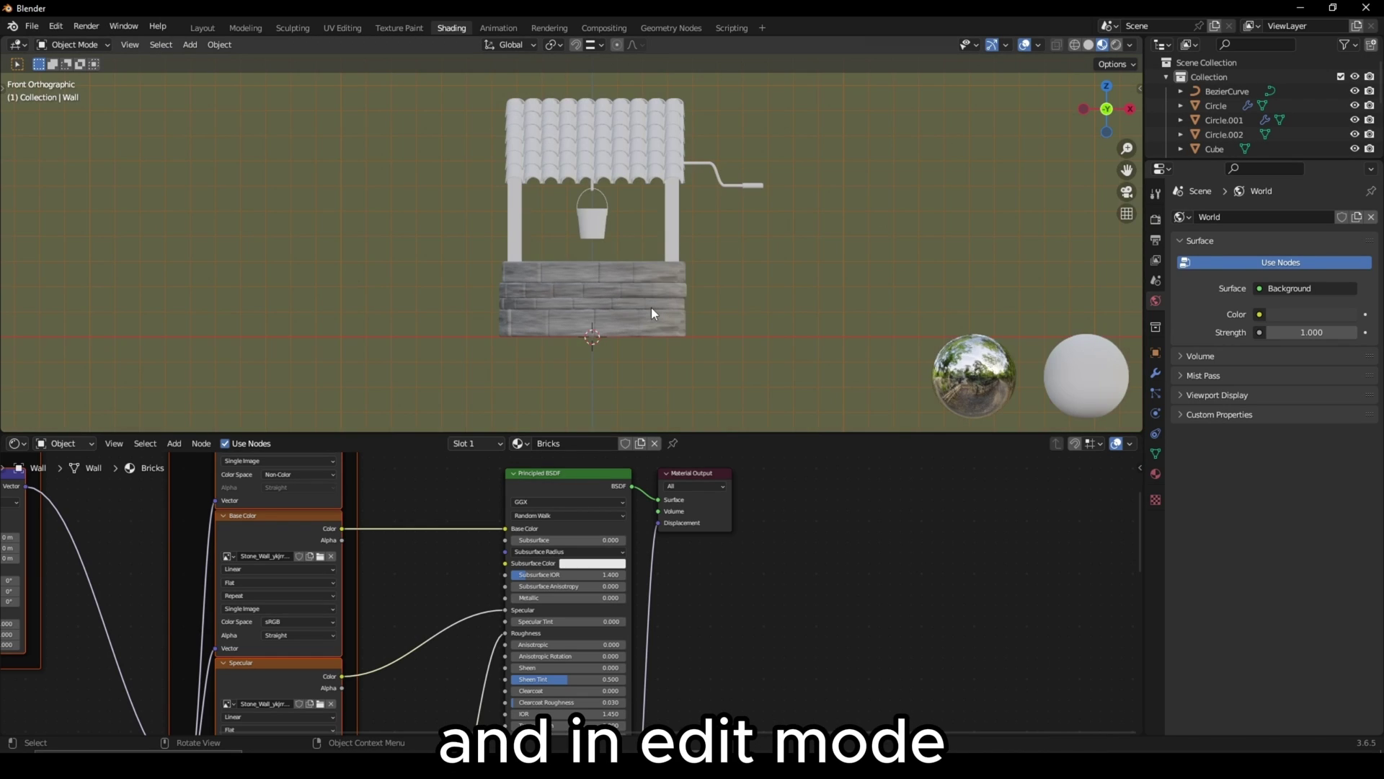
pyautogui.press('Tab')
pyautogui.press('a')
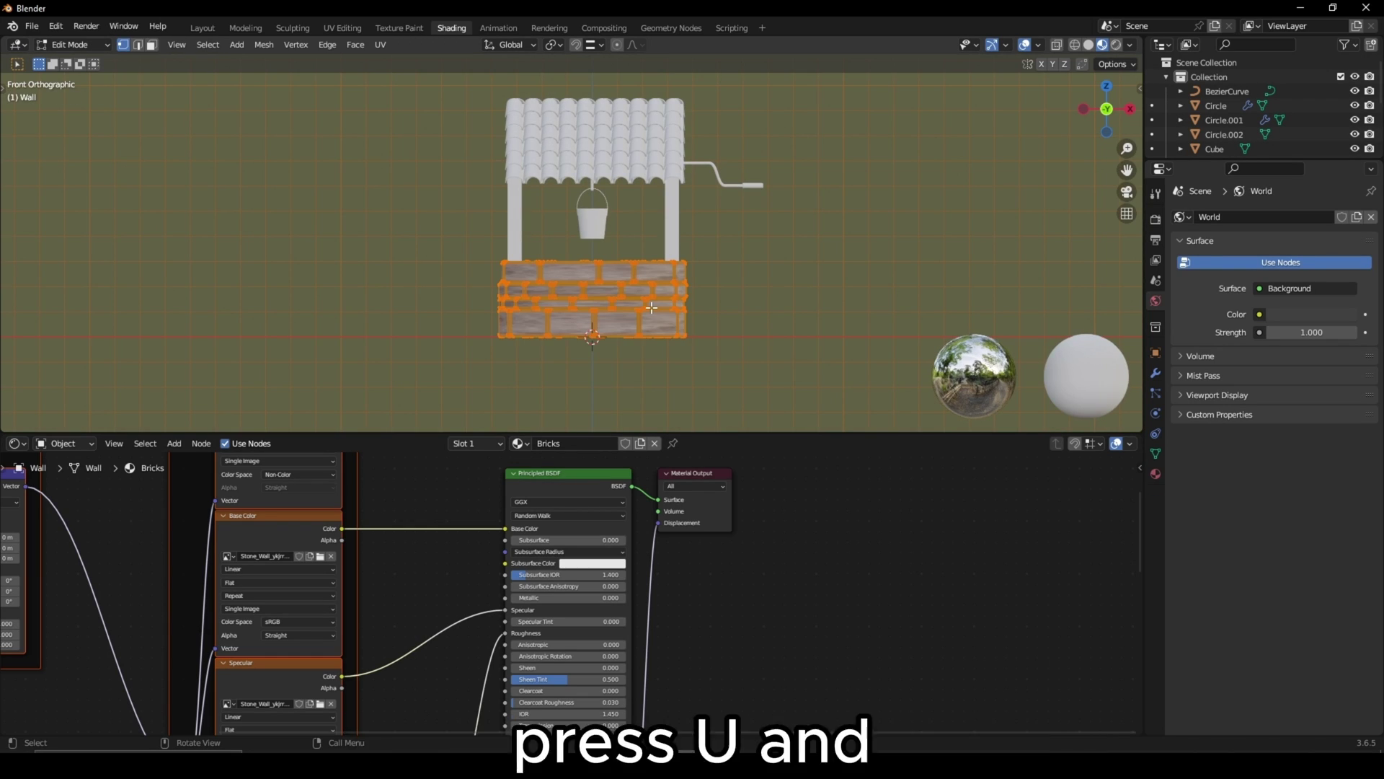
pyautogui.press('u')
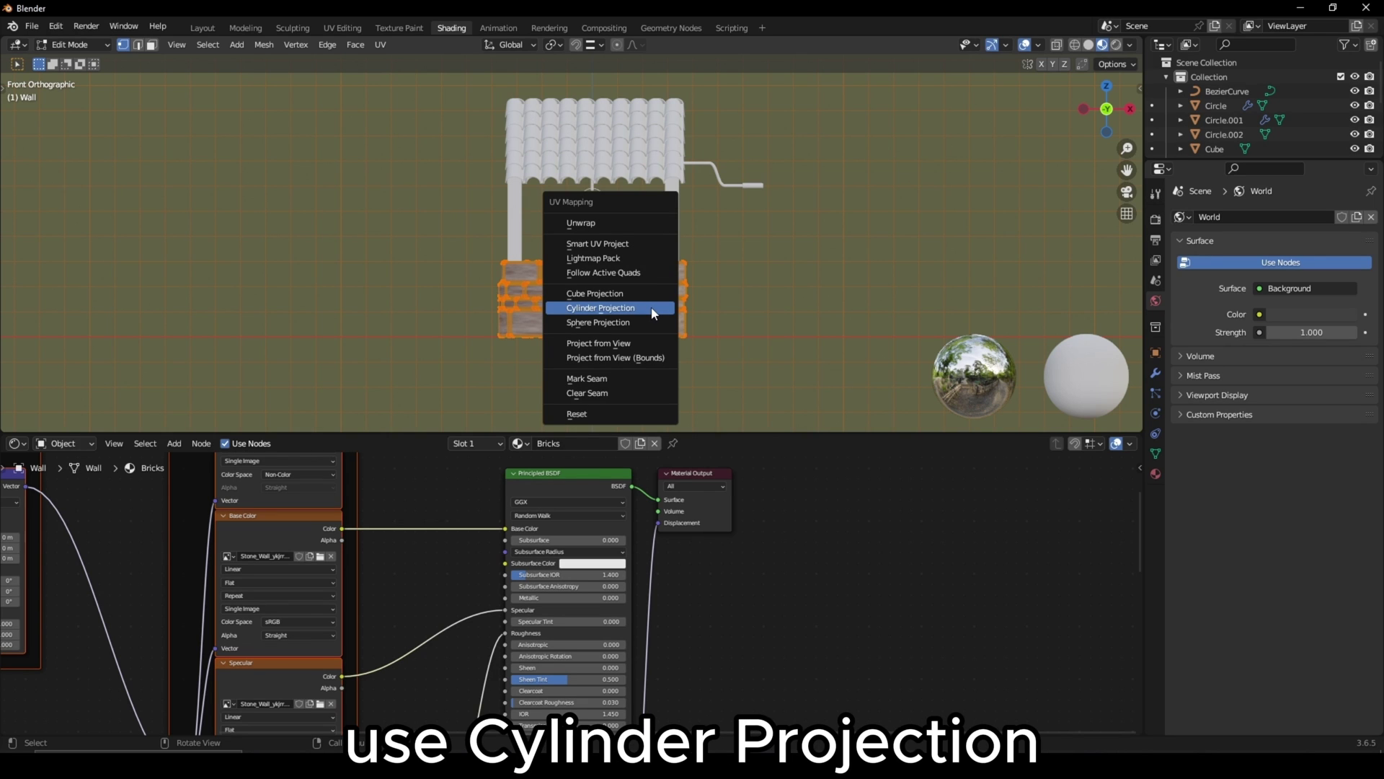
pyautogui.click(653, 312)
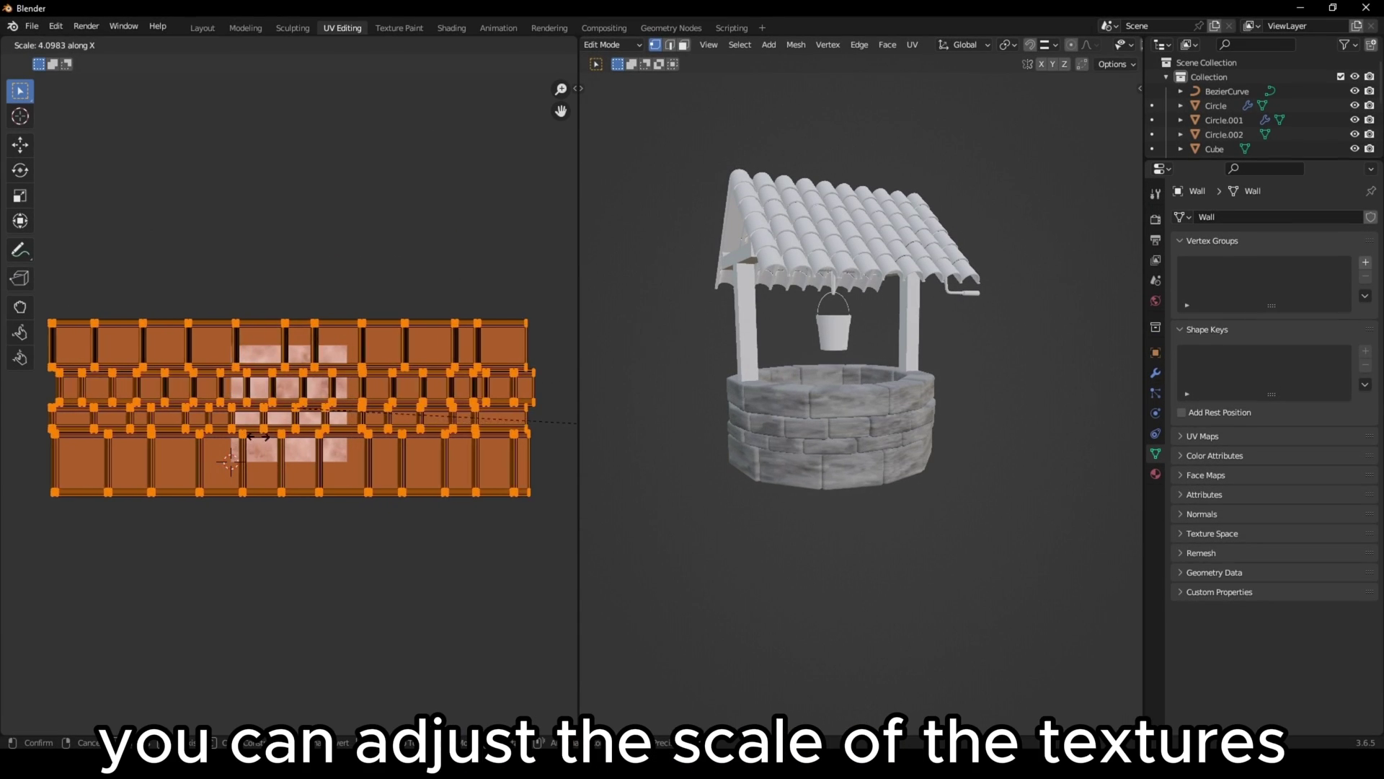
# - Stretch the wall's UVs along X, then scale them uniformly for smaller bricks
pyautogui.click(261, 434)
pyautogui.press('s')
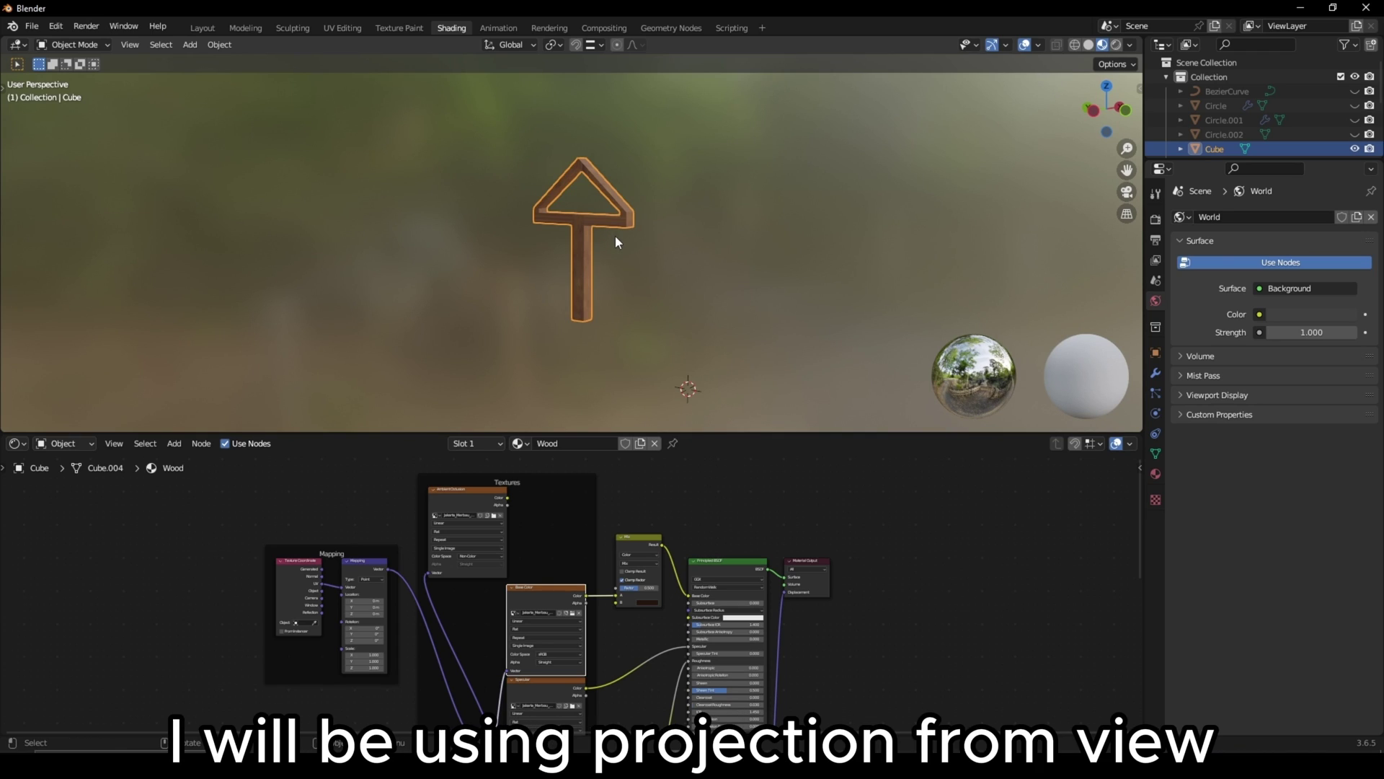
# - Box-select the wooden piece's side and back faces and unwrap them with Project from View
pyautogui.press('KP_3')
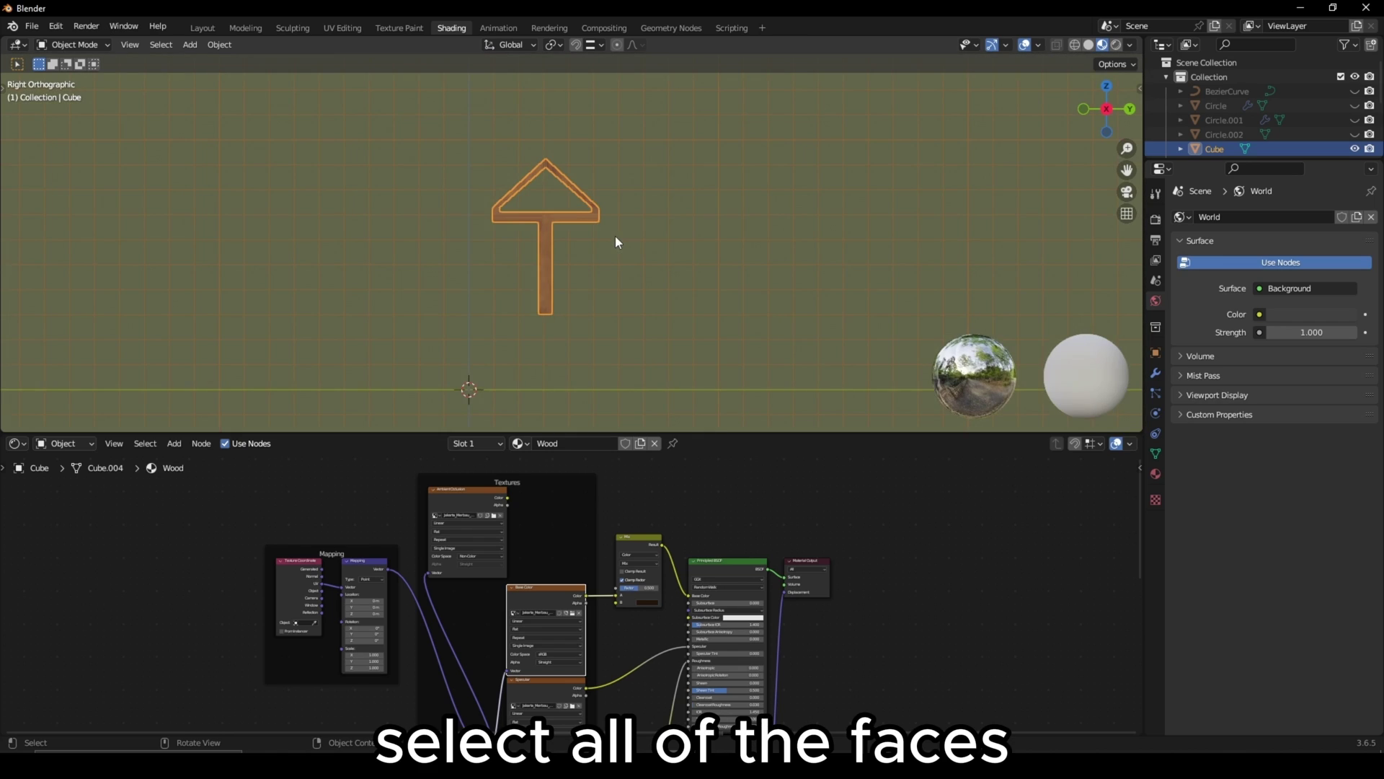
pyautogui.press('Tab')
pyautogui.press('3')
pyautogui.press('b')
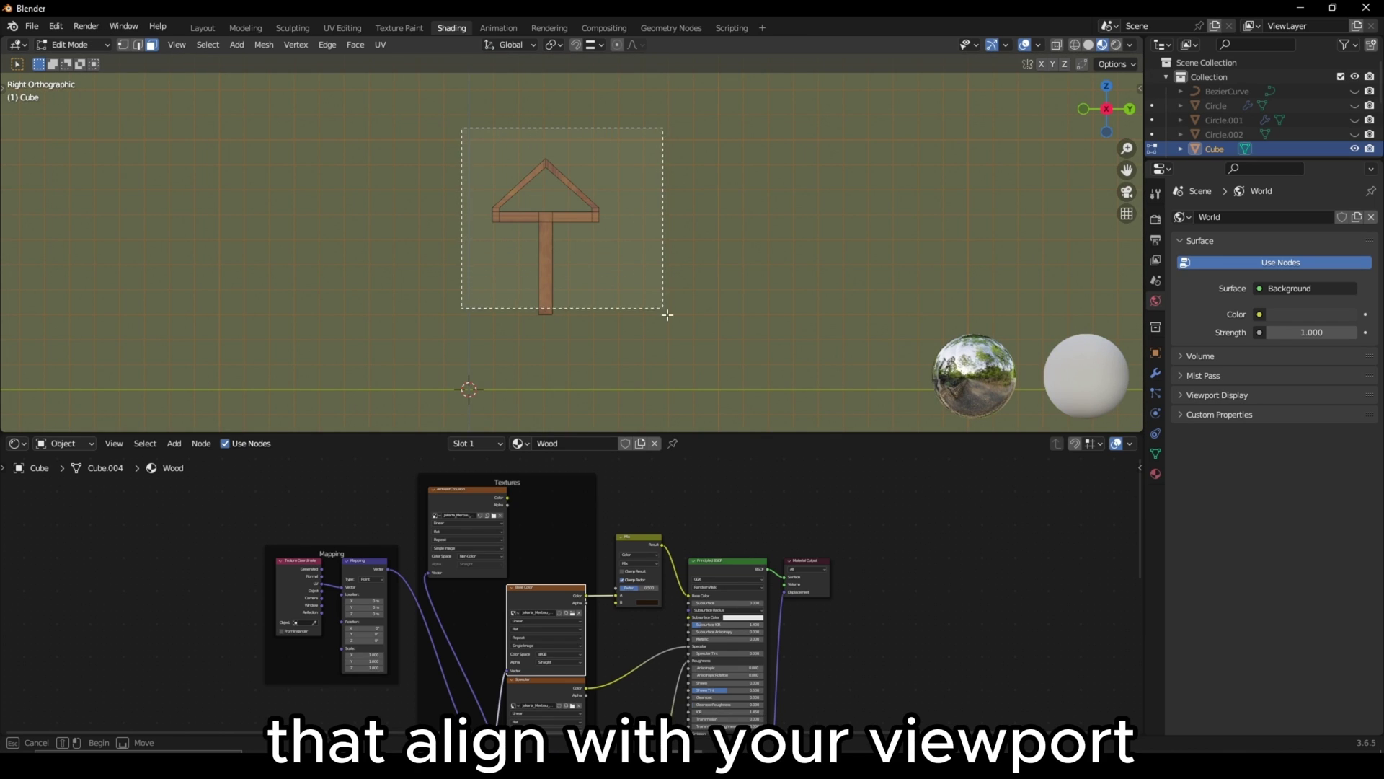
pyautogui.moveTo(695, 352); pyautogui.dragTo(696, 352)
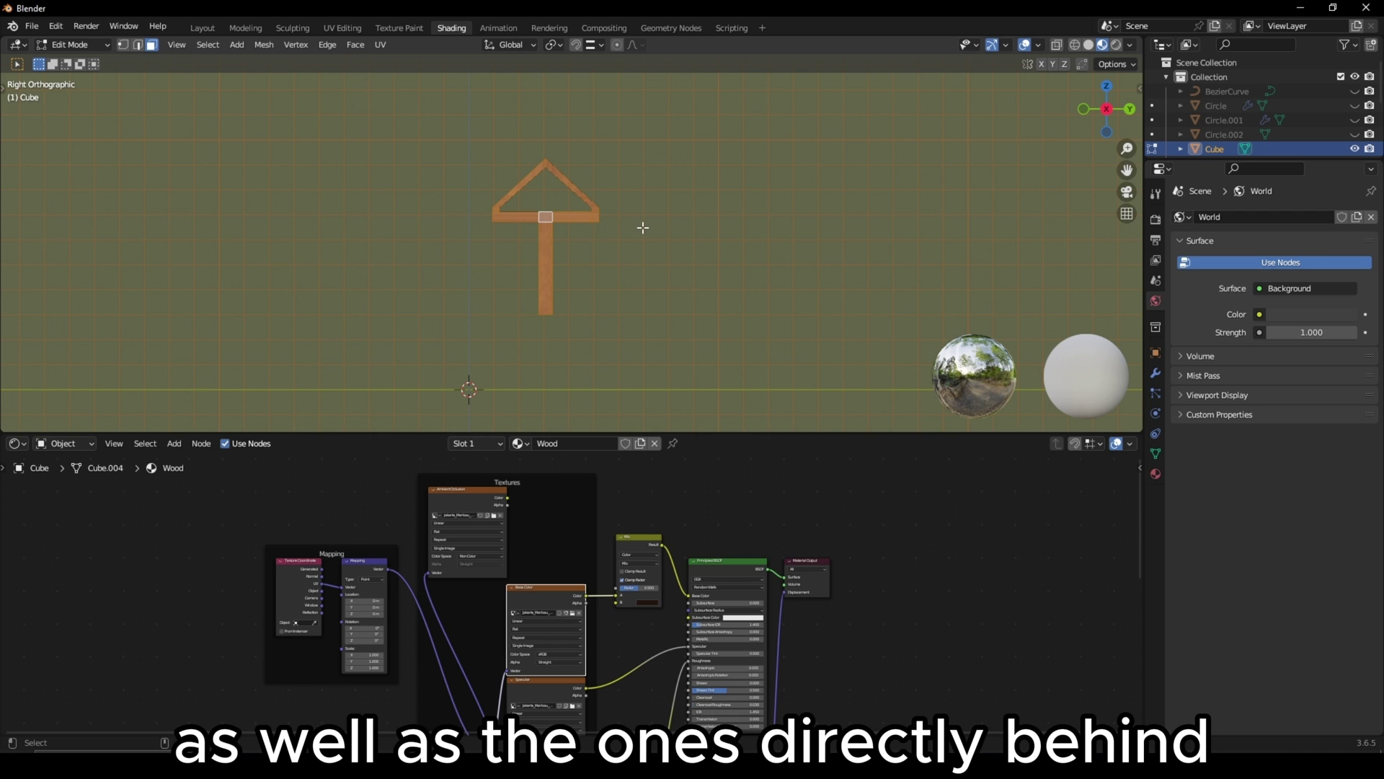
pyautogui.press('ctrl+KP_3')
pyautogui.moveTo(513, 138); pyautogui.dragTo(718, 364)
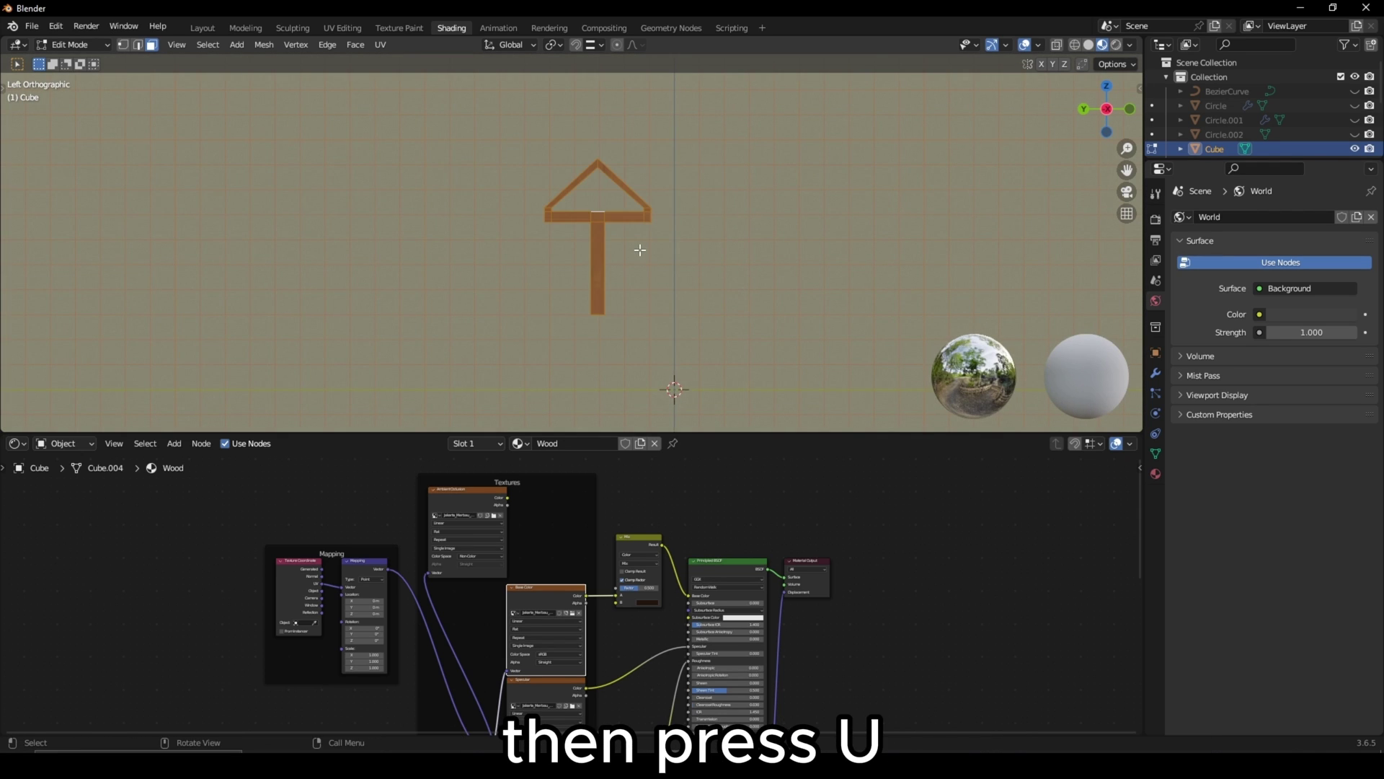
pyautogui.press('u')
pyautogui.click(659, 280)
pyautogui.press('KP_7')
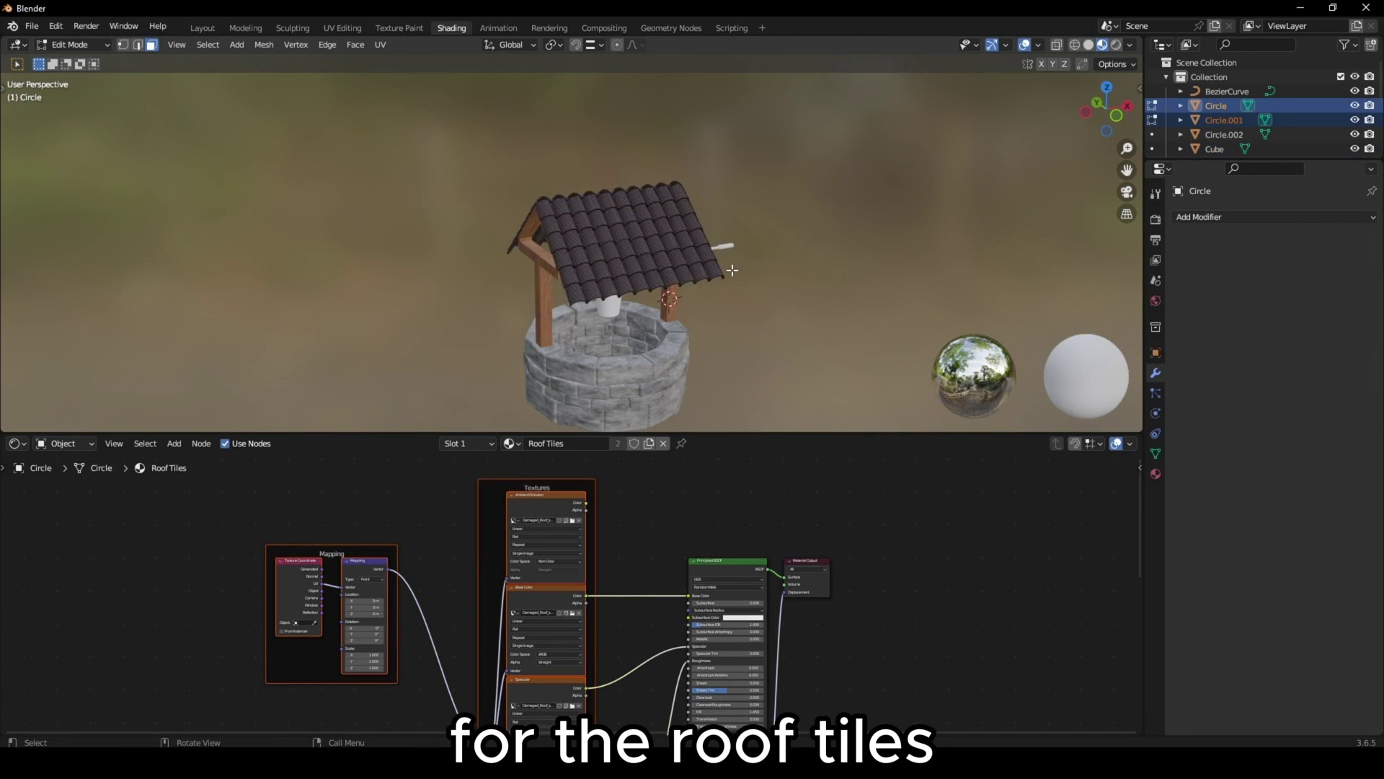
# - Select all the roof tile faces and unwrap them with Cube Projection
pyautogui.press('a')
pyautogui.press('u')
pyautogui.click(722, 223)
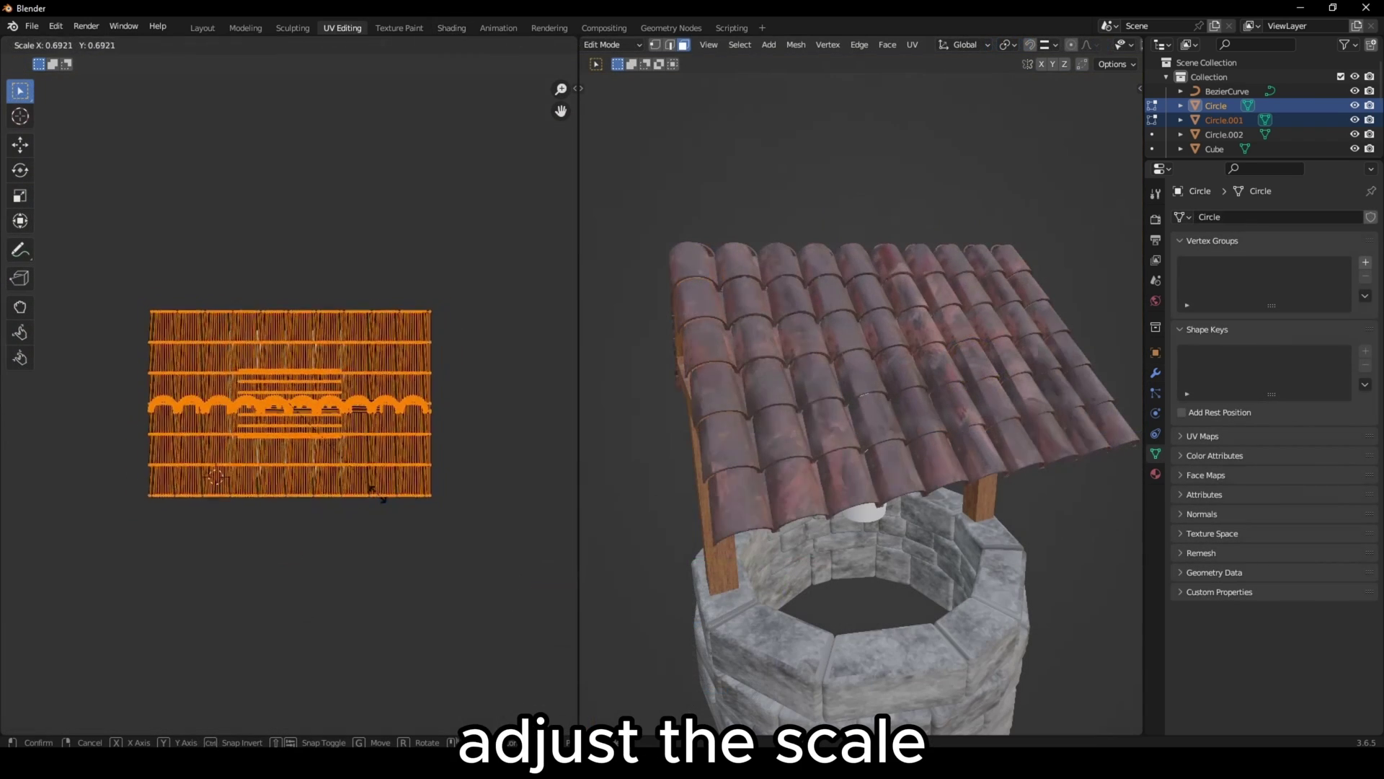